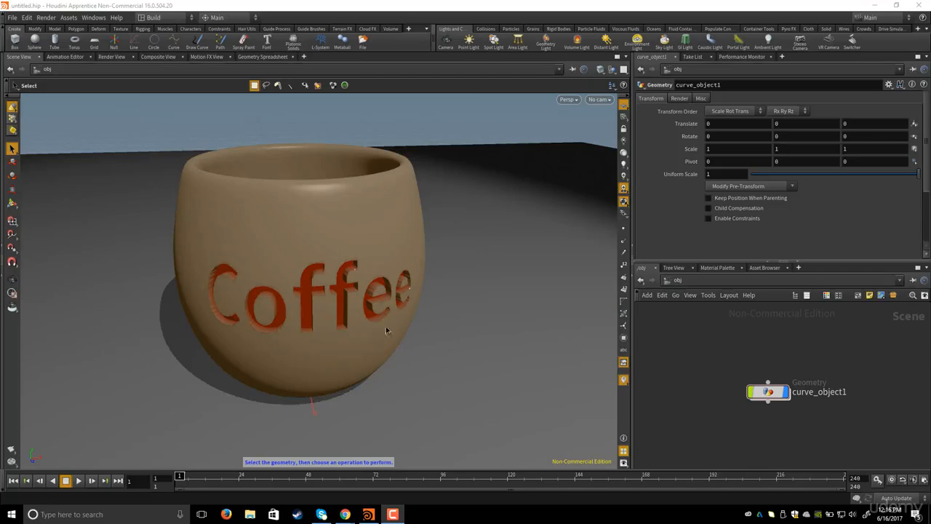
- Examine how the nodes inside the curve_object1 mug's geometry network are connected, and return to the scene level
drag(772, 398, 767, 385)
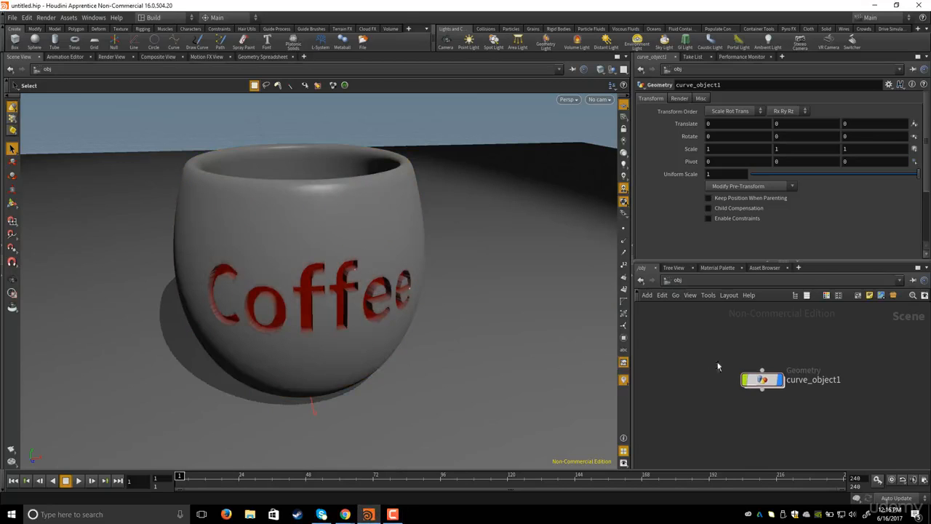
click(765, 385)
double_click(763, 381)
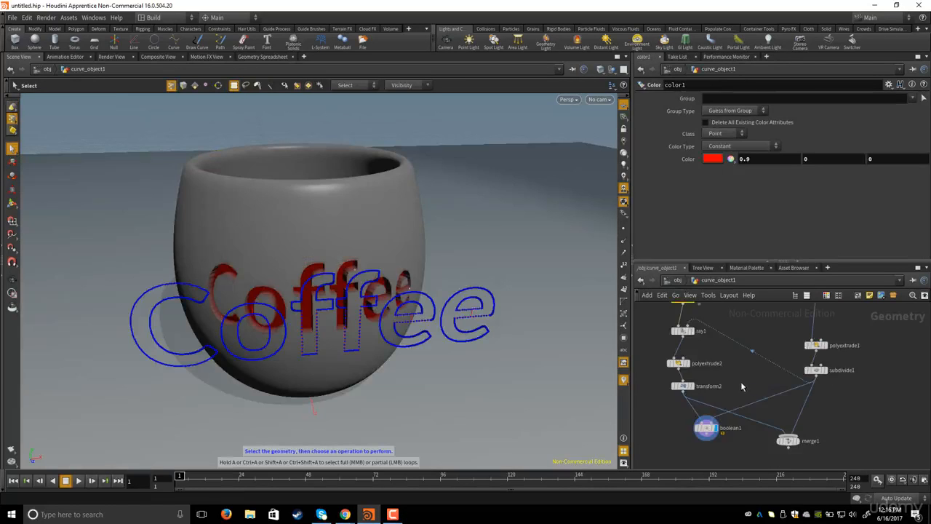
click(765, 323)
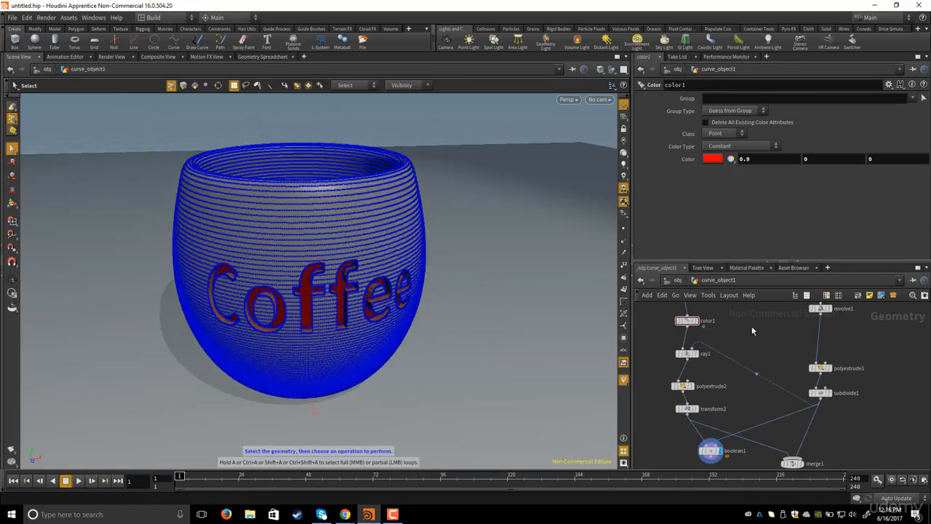
middle_drag(752, 327, 769, 367)
scroll(769, 367, down, 1)
scroll(769, 367, down, 2)
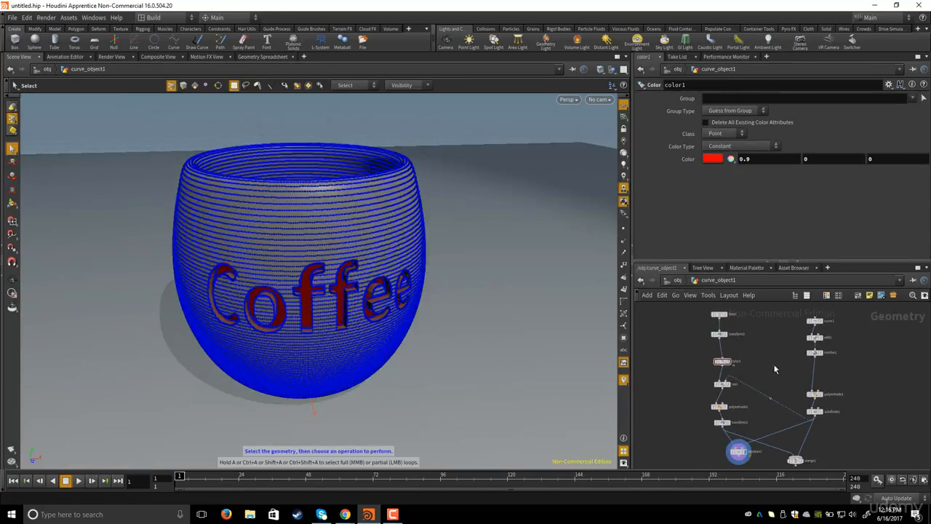
click(678, 281)
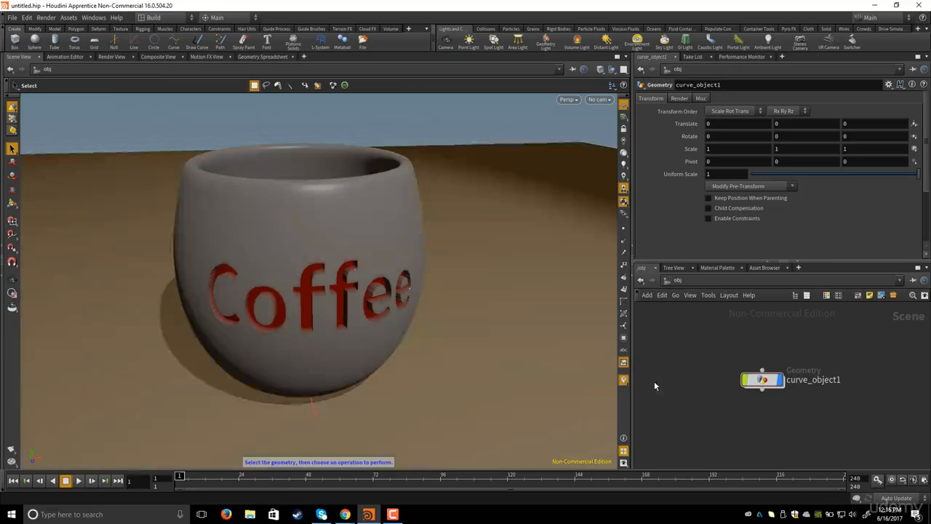
- Change the mug's lettering to "Tea" in the font1 node inside curve_object1 and return to the scene level
scroll(681, 360, up, 3)
middle_drag(696, 360, 709, 365)
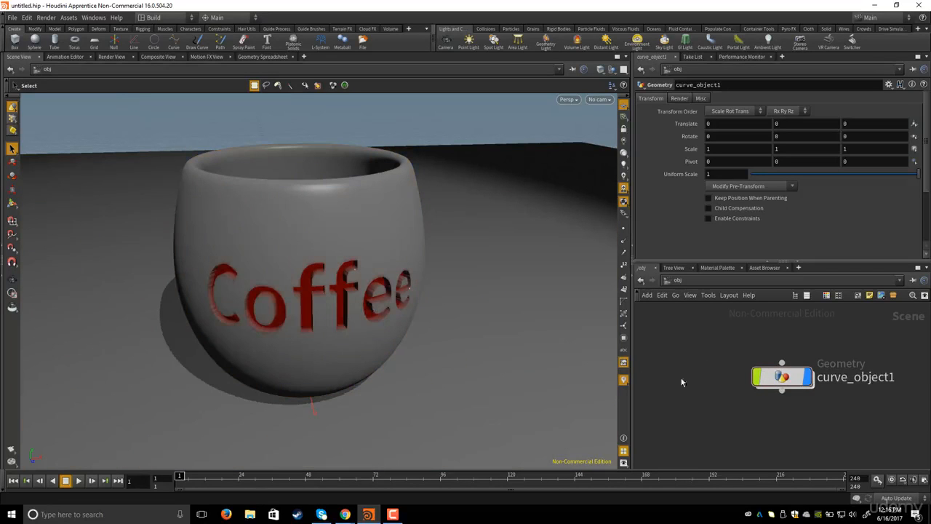
middle_drag(694, 379, 673, 379)
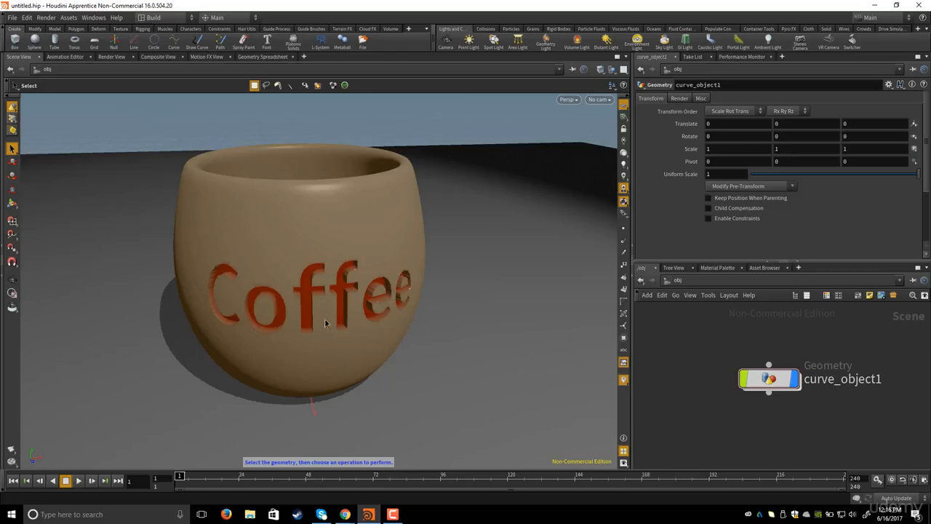
double_click(748, 379)
middle_drag(764, 363, 774, 400)
click(760, 369)
scroll(764, 387, up, 3)
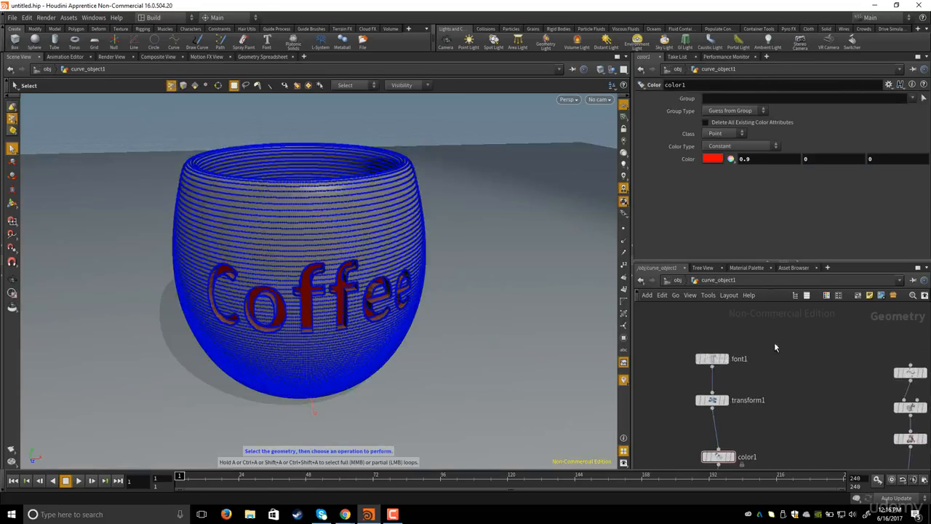
click(712, 359)
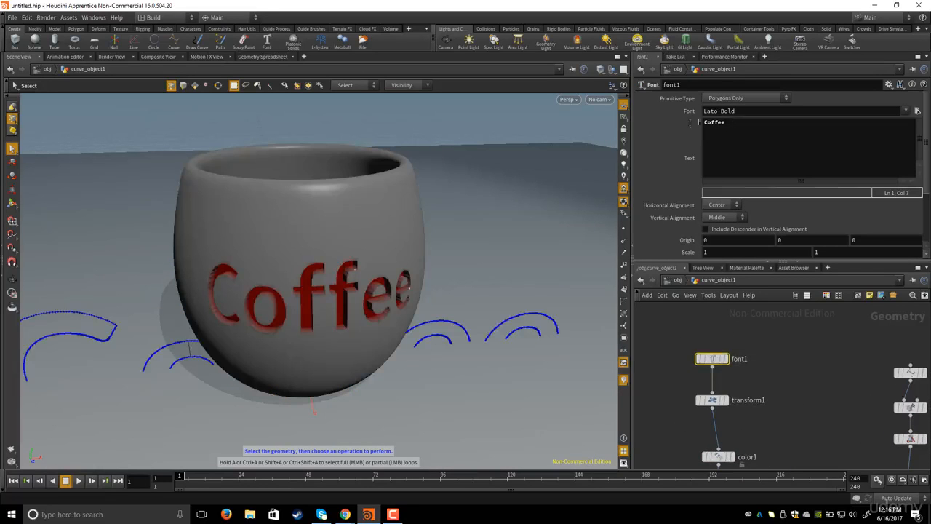
double_click(706, 125)
text(Tea)
click(798, 356)
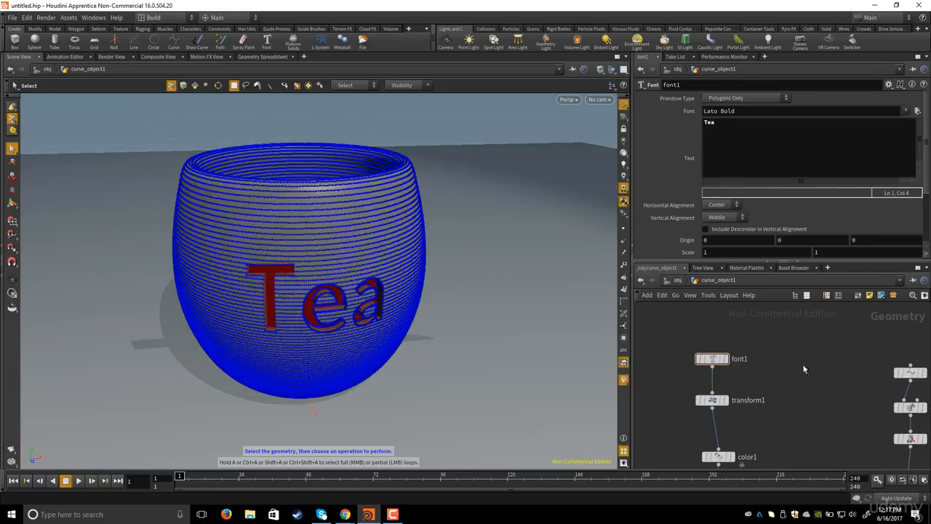
key(h)
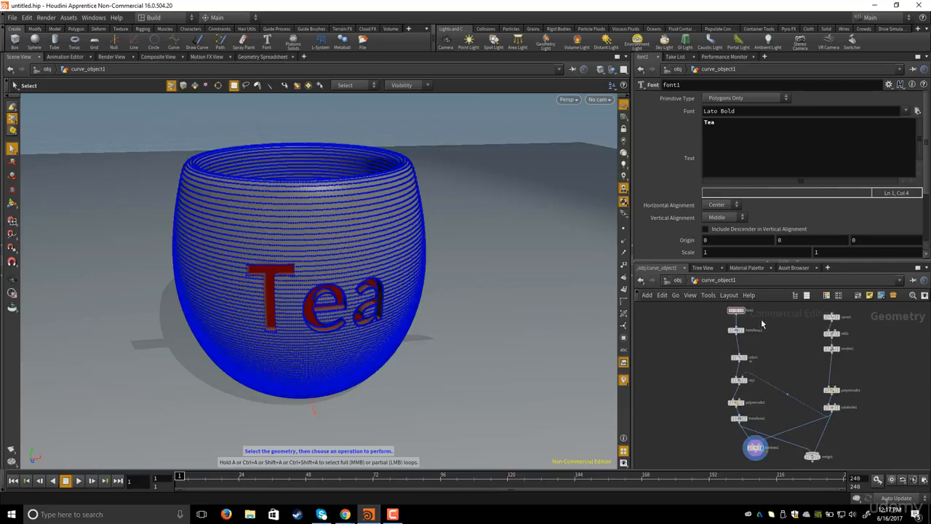
click(677, 280)
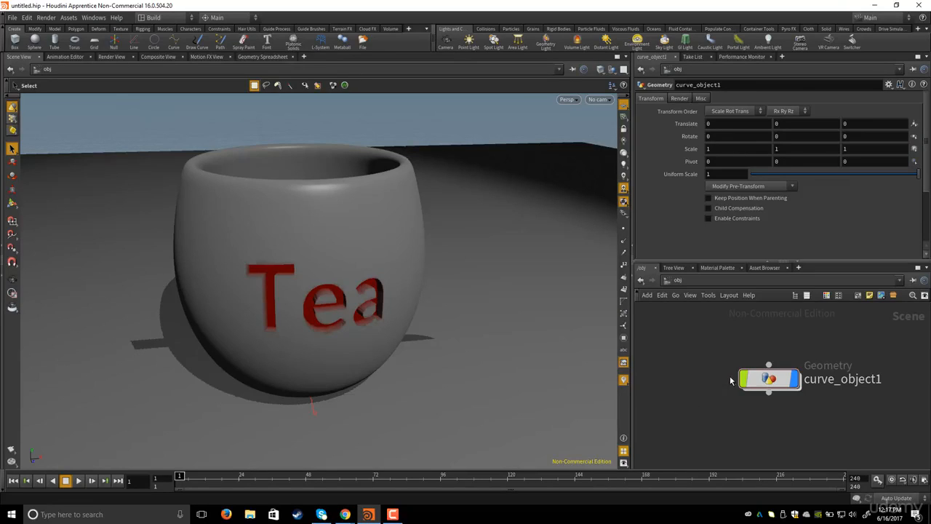
- Review the mug's node network with the new lettering and go back to the scene level
double_click(769, 378)
middle_drag(779, 361, 773, 363)
mouse_move(692, 370)
middle_down()
mouse_move(692, 354)
mouse_move(682, 374)
mouse_move(681, 359)
middle_up()
scroll(692, 354, down, 2)
scroll(682, 374, up, 1)
scroll(681, 374, up, 1)
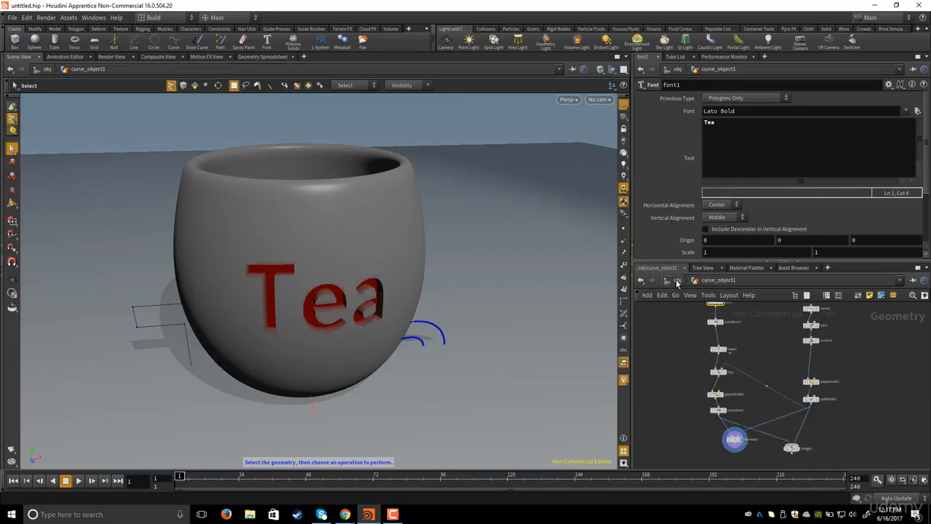
click(677, 280)
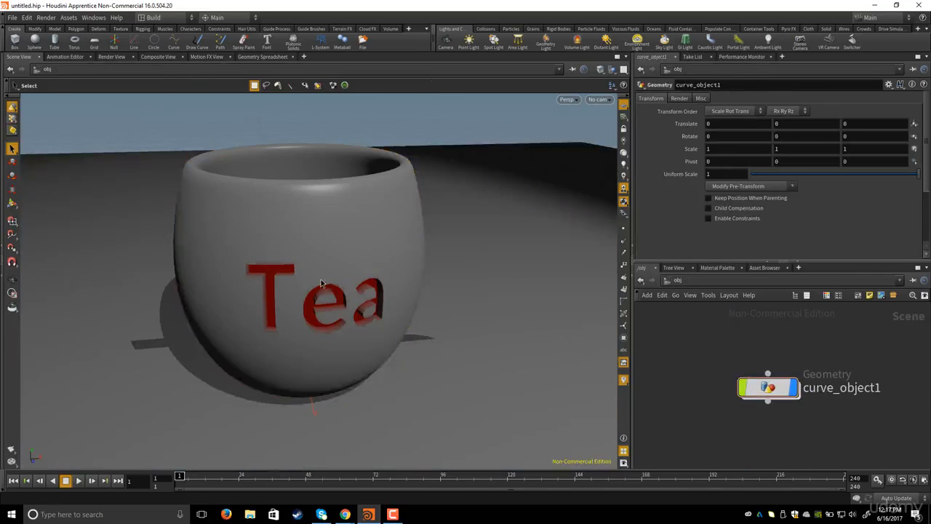
- Delete the curve_object1 mug from the scene and bring the remaining scene nodes into view
drag(696, 373, 820, 431)
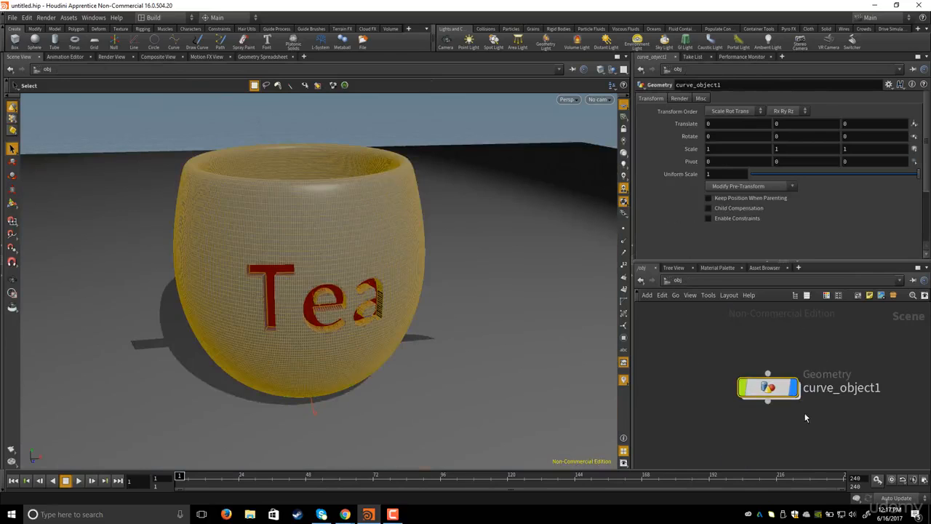
key(Delete)
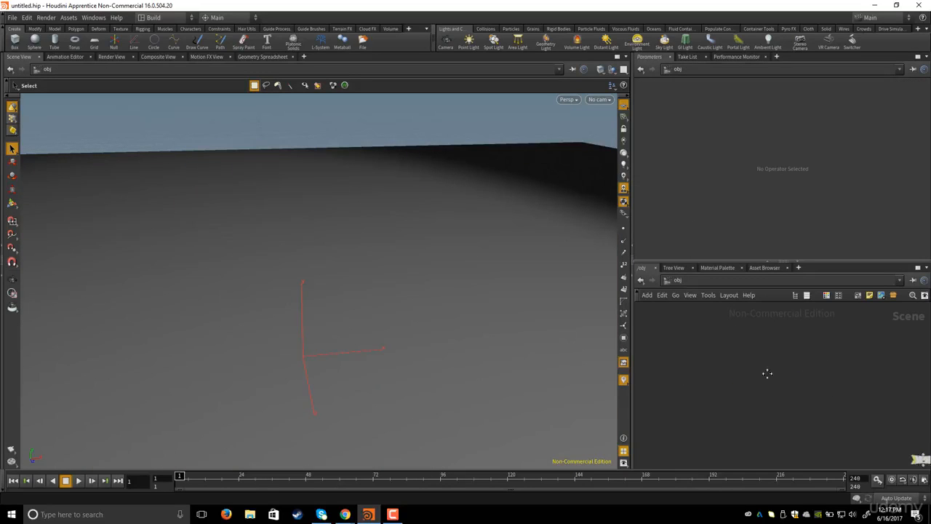
key(h)
middle_drag(726, 367, 849, 367)
key(h)
scroll(756, 358, down, 3)
middle_drag(793, 388, 773, 370)
scroll(782, 372, up, 3)
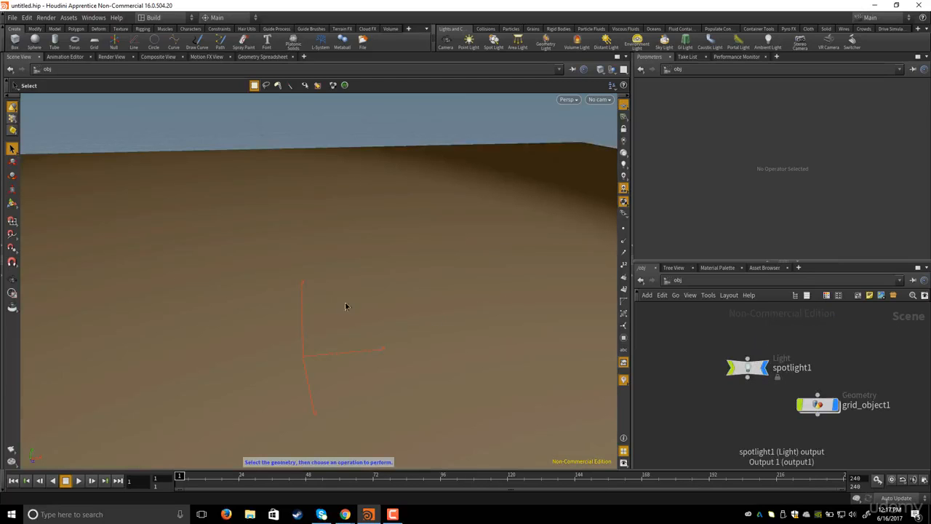
- Inspect the spotlight and the ground grid in the scene, viewing each object and its parameters
key(Escape)
key(s)
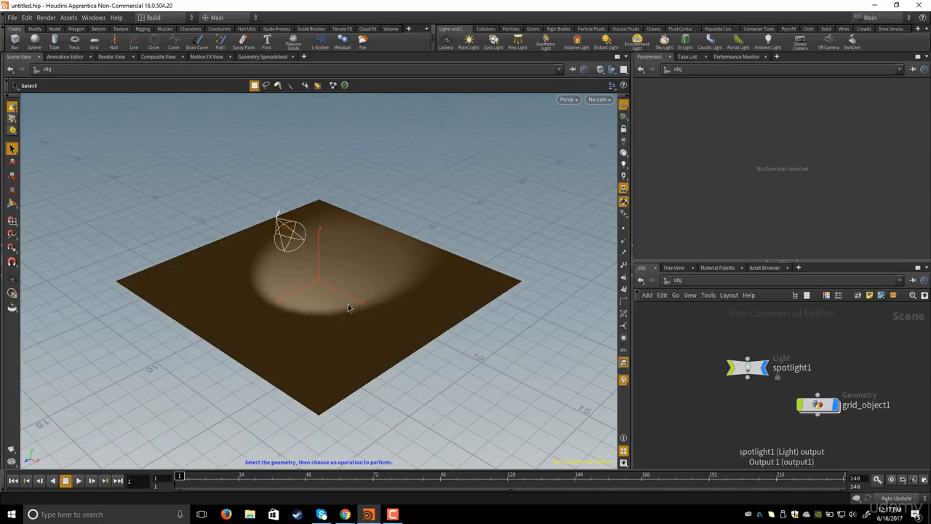
alt+drag(348, 307, 349, 276)
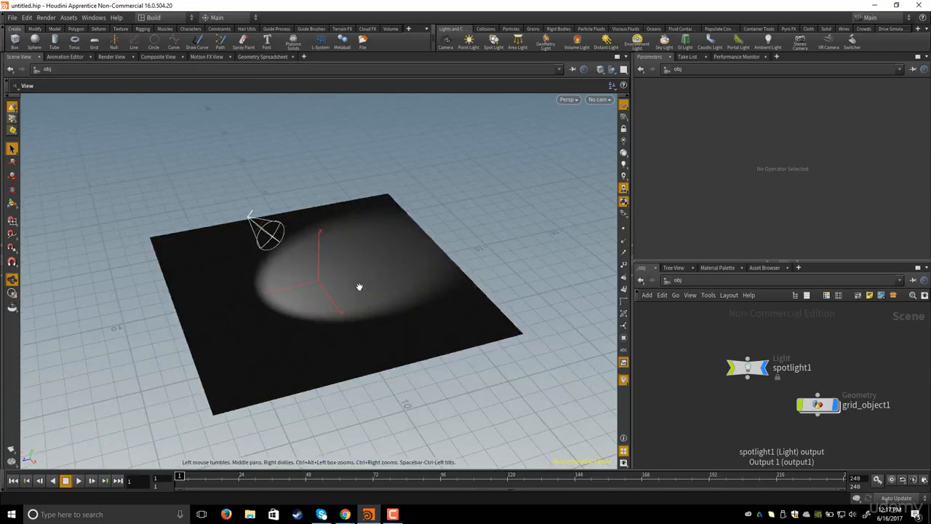
key(space+h)
click(748, 368)
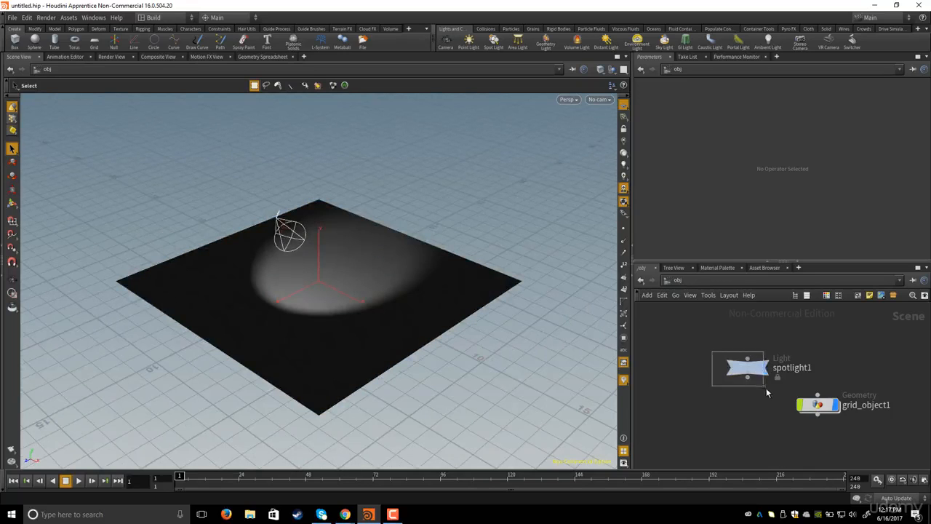
key(Escape)
key(space+f)
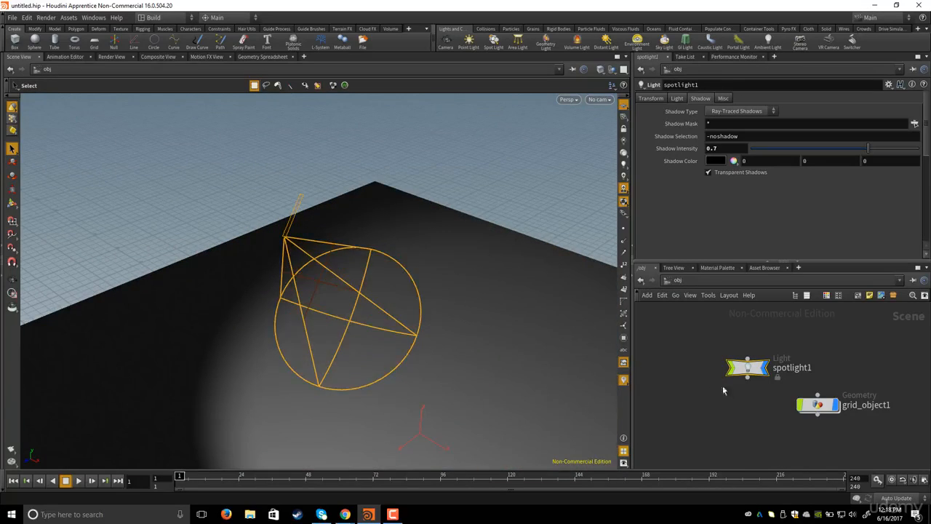
click(818, 405)
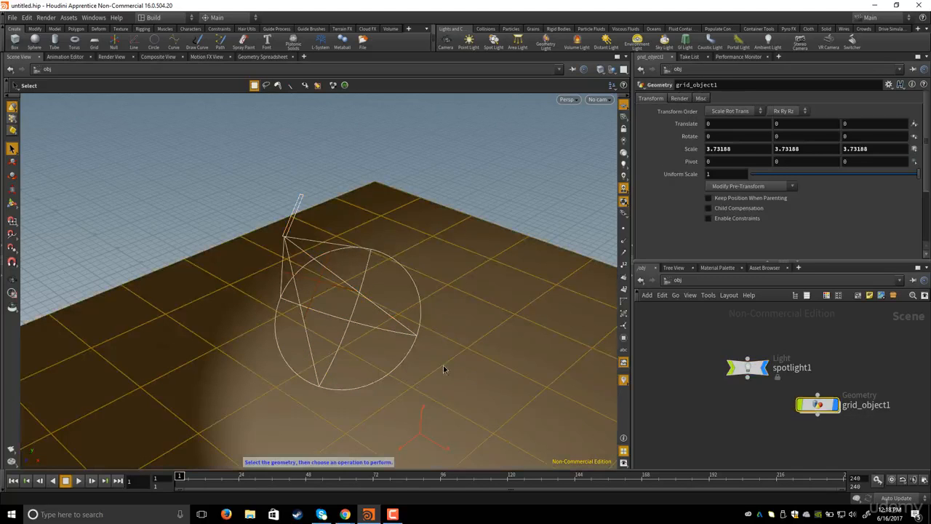
key(Escape)
key(h)
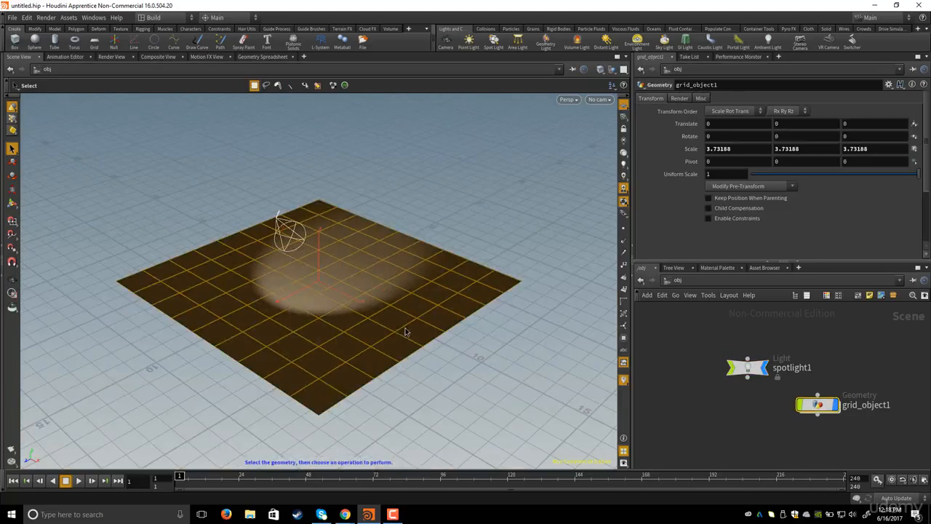
key(s)
key(Escape)
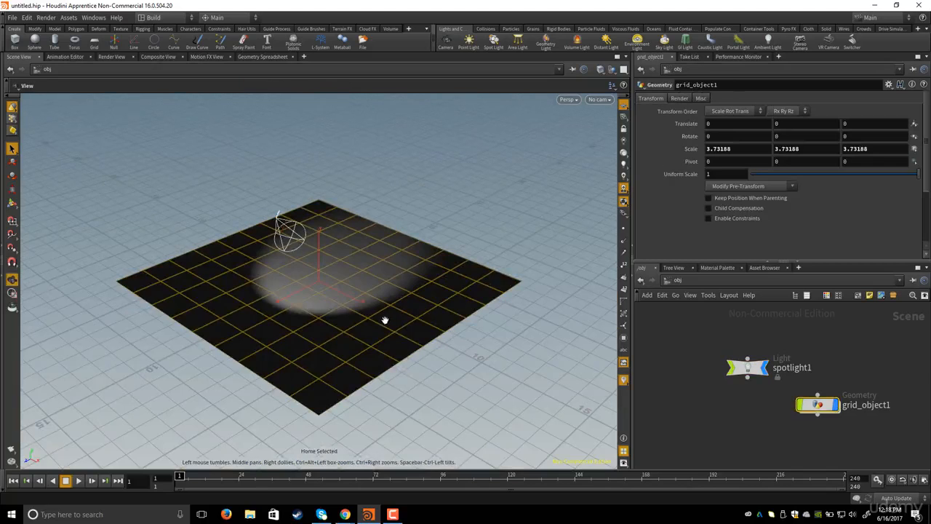
key(s)
right_drag(335, 280, 576, 329)
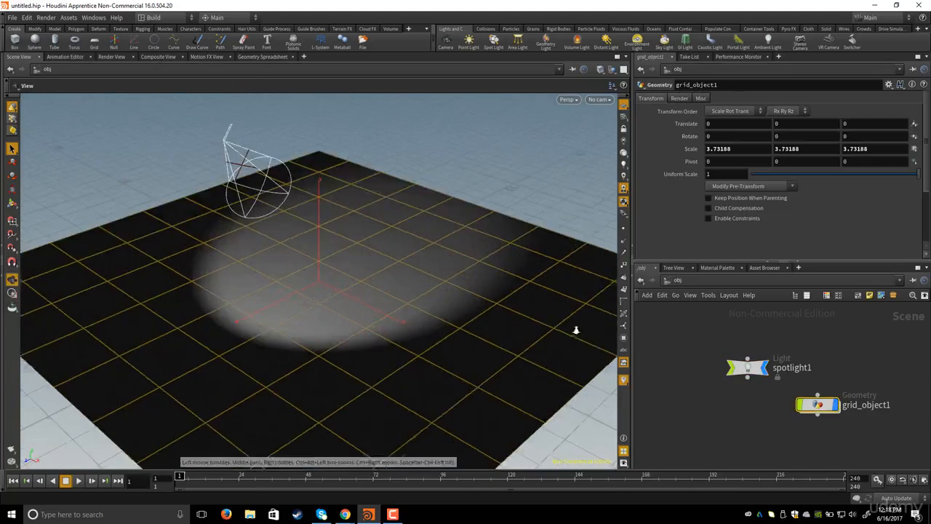
- Delete the spotlight1 and grid_object1 objects to empty the scene
click(705, 406)
middle_drag(699, 409, 705, 399)
drag(697, 335, 862, 438)
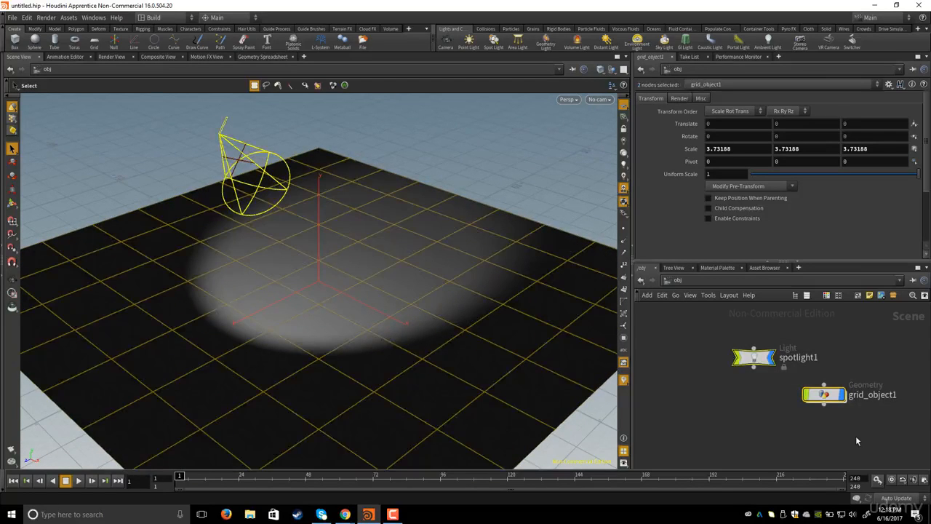
key(Delete)
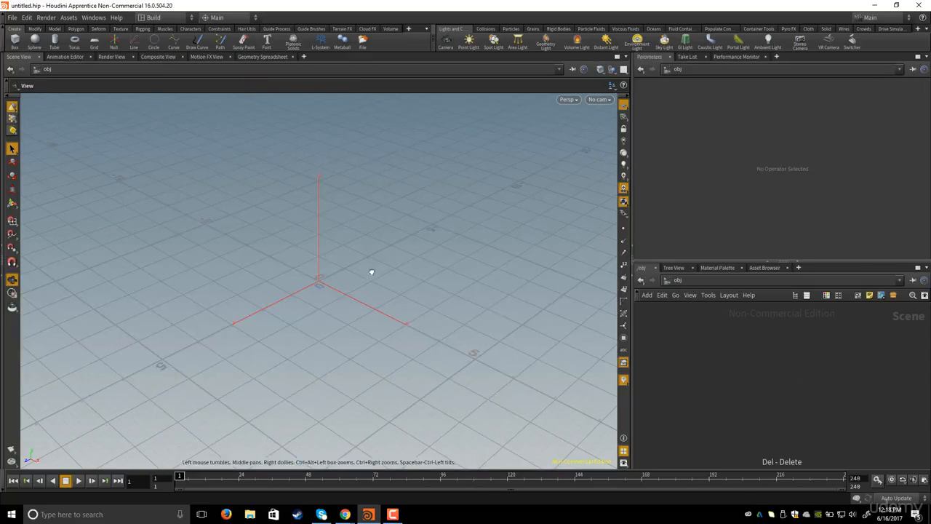
- Create a new curve object in the empty scene and enter its geometry network
drag(389, 262, 322, 226)
key(s)
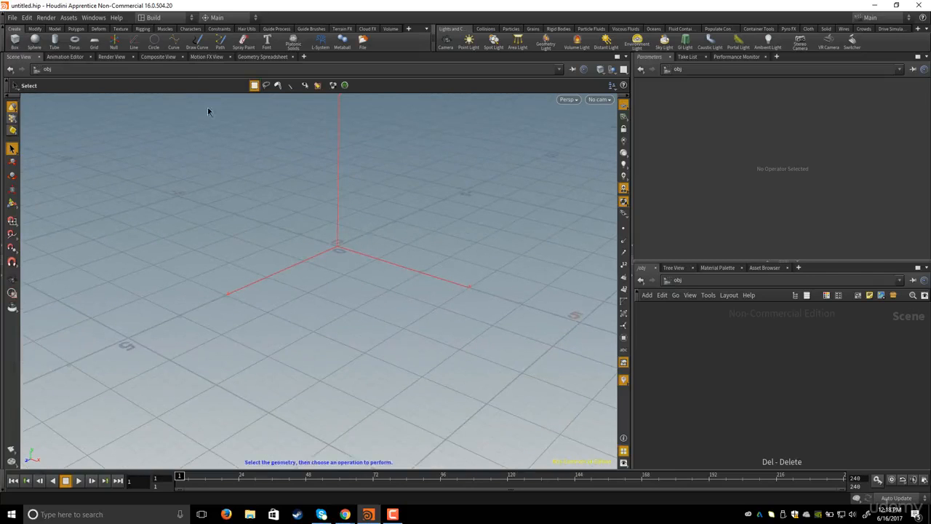
click(173, 42)
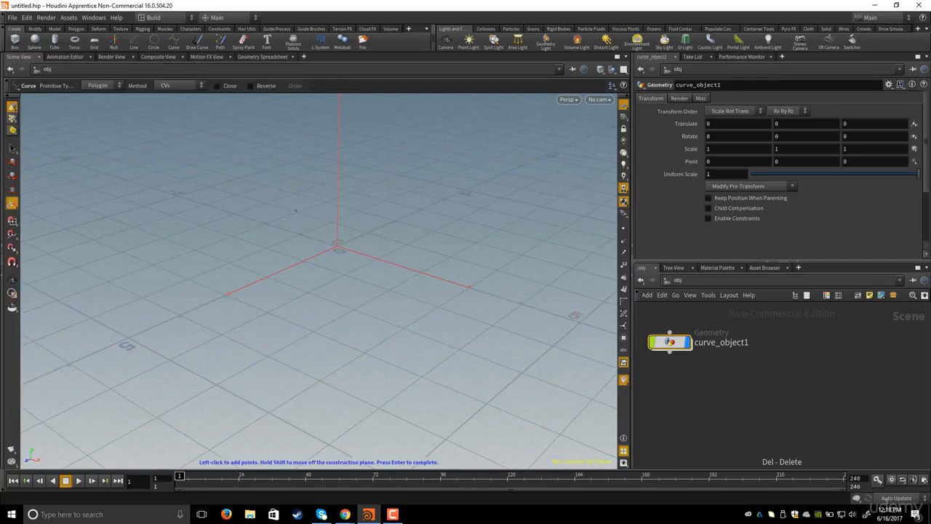
alt+drag(294, 209, 298, 237)
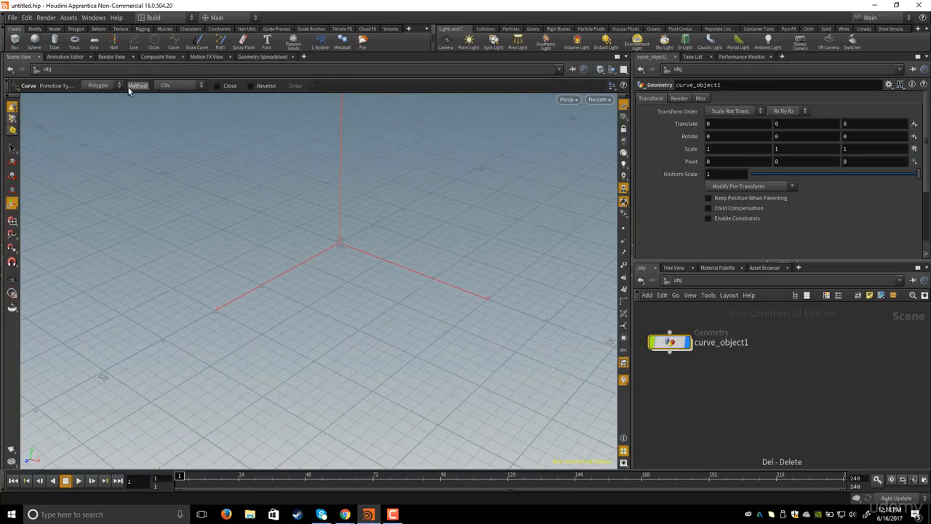
middle_drag(739, 381, 775, 391)
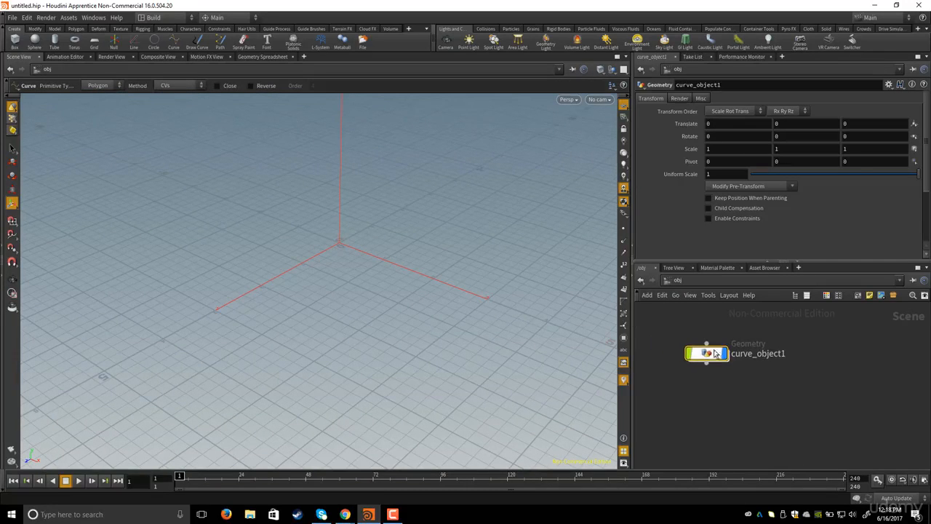
double_click(708, 354)
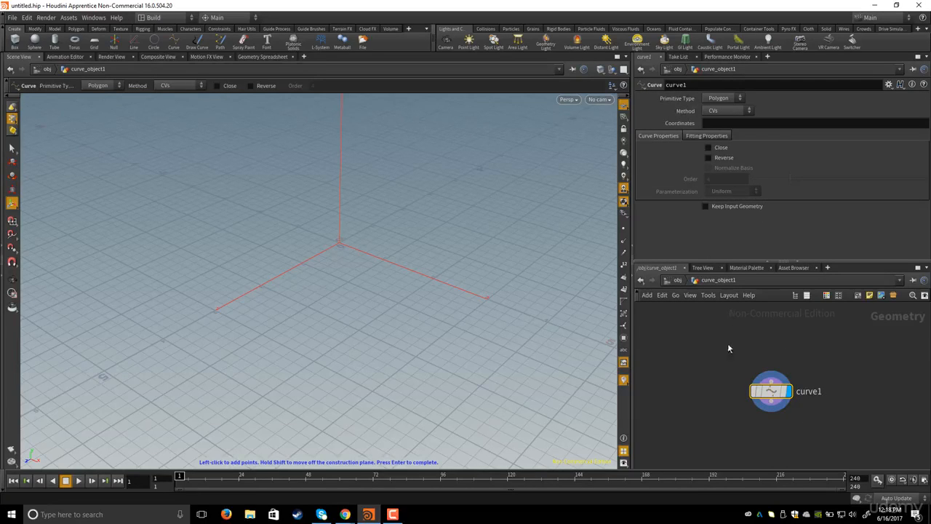
- Set the primitive type of the curve1 node to NURBS
click(718, 100)
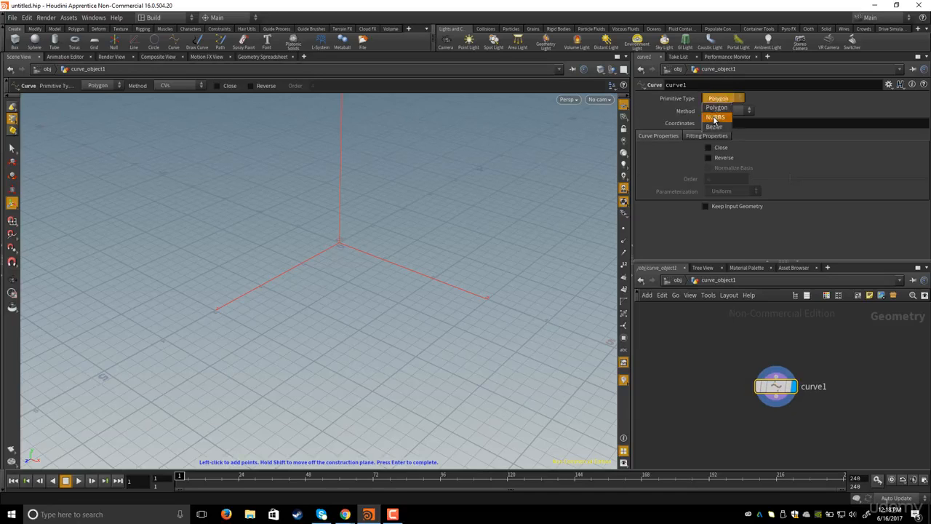
click(714, 118)
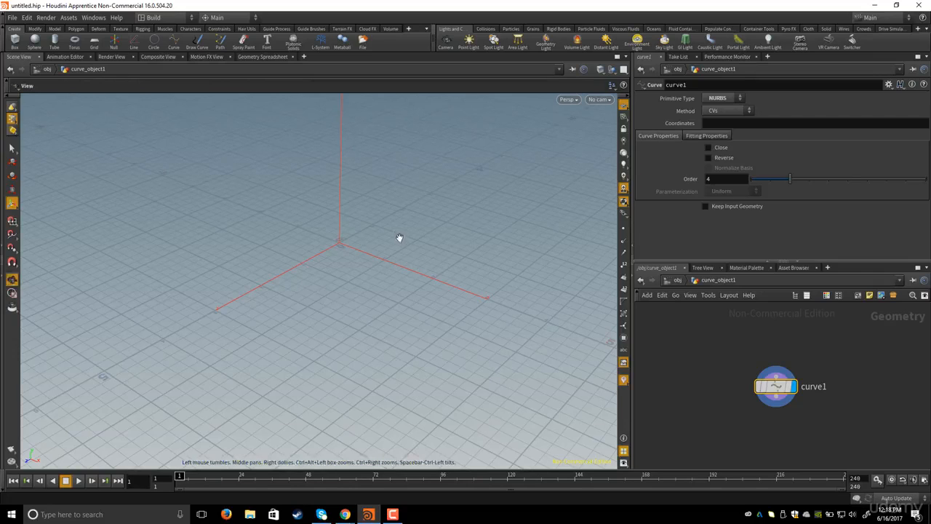
alt+drag(401, 237, 412, 226)
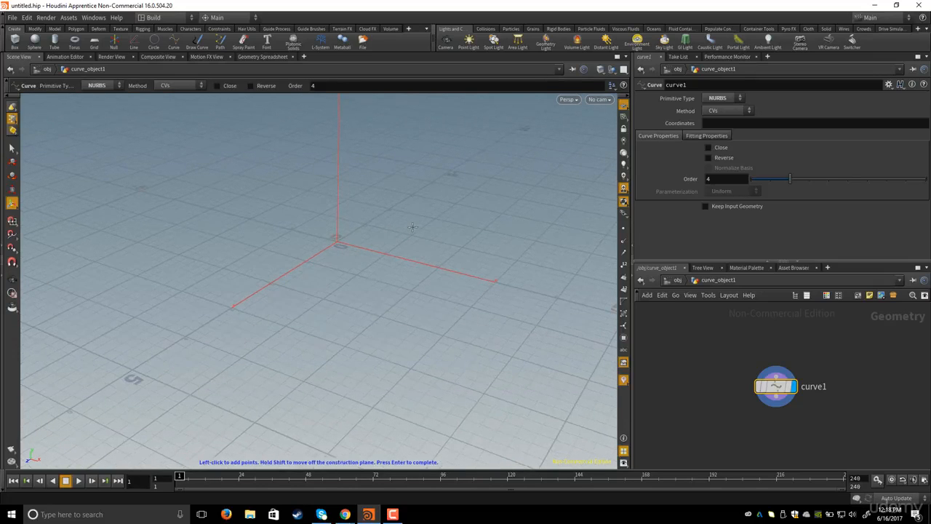
- Switch to the front view and place the curve's first control point at about (-0.61, 1.0, 0)
key(space)
key(space+b)
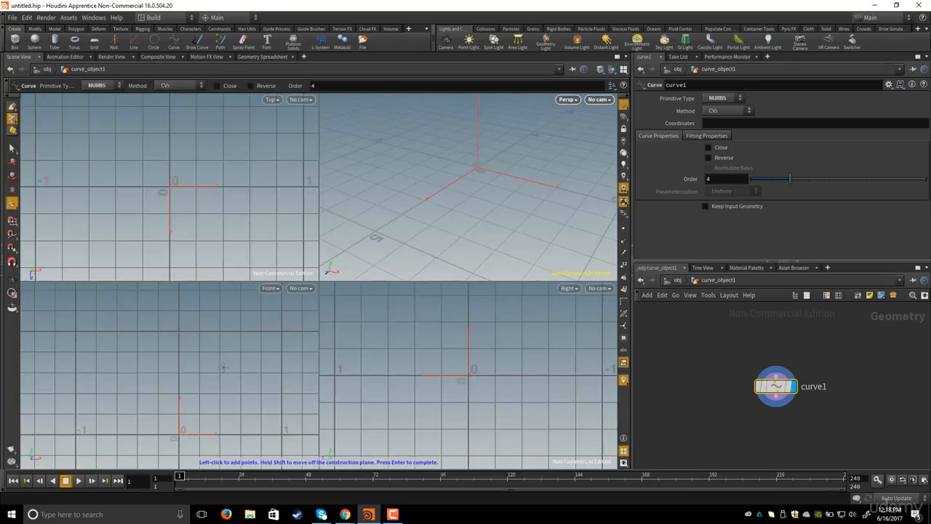
key(space)
key(space+b)
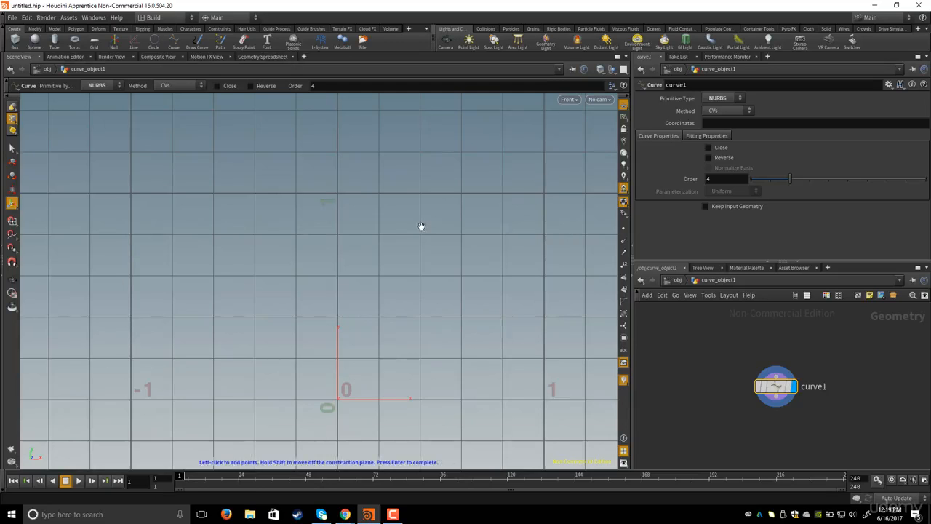
key(space)
right_drag(420, 226, 396, 230)
middle_drag(379, 245, 406, 209)
right_drag(406, 209, 415, 222)
middle_drag(428, 237, 427, 252)
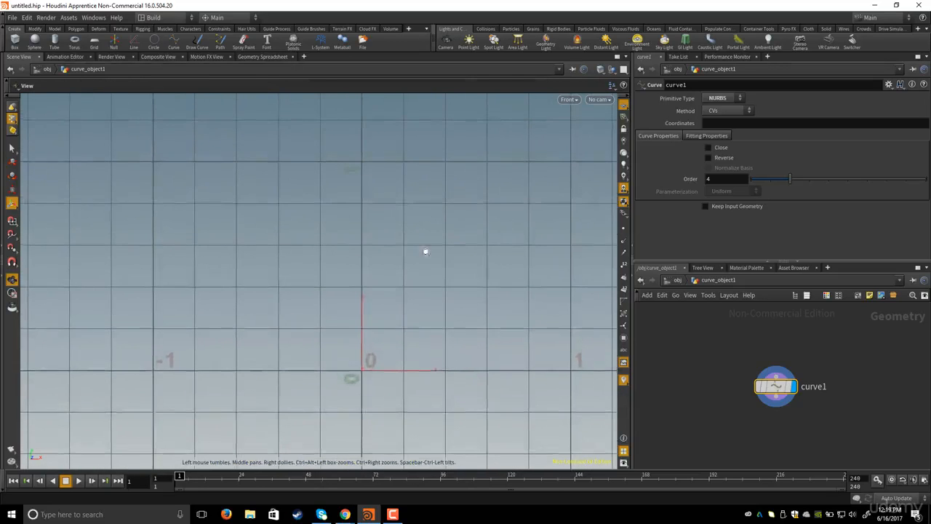
right_drag(427, 252, 415, 260)
middle_drag(415, 260, 409, 266)
key(space)
right_drag(335, 321, 367, 331)
middle_drag(367, 332, 370, 339)
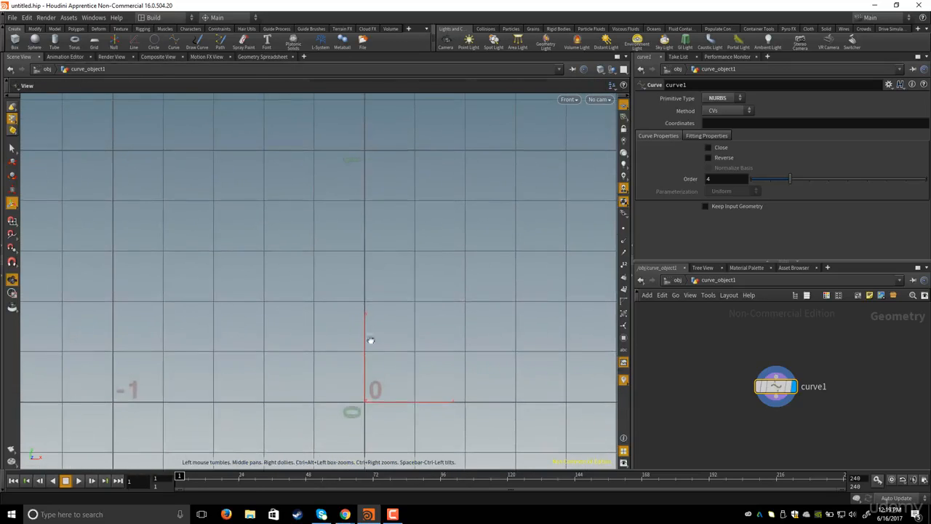
right_drag(320, 367, 316, 299)
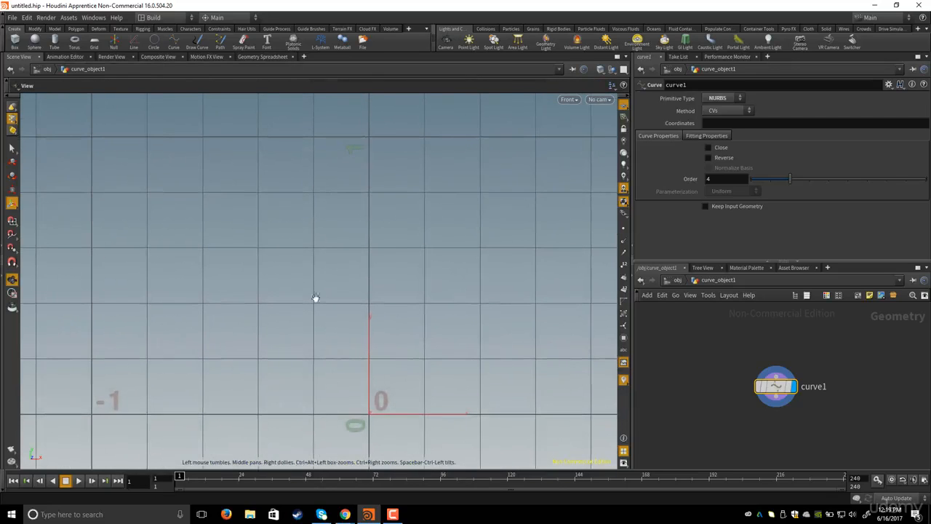
middle_drag(210, 144, 240, 147)
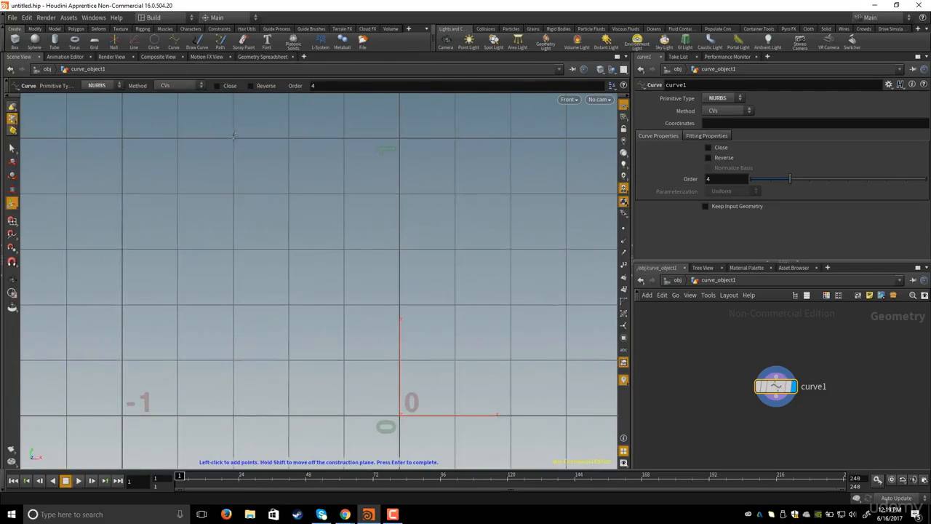
click(231, 137)
- Add the second and third control points at about (-0.65, 0.50, 0) and (-0.44, 0.09, 0) for the mug's side profile
key(space)
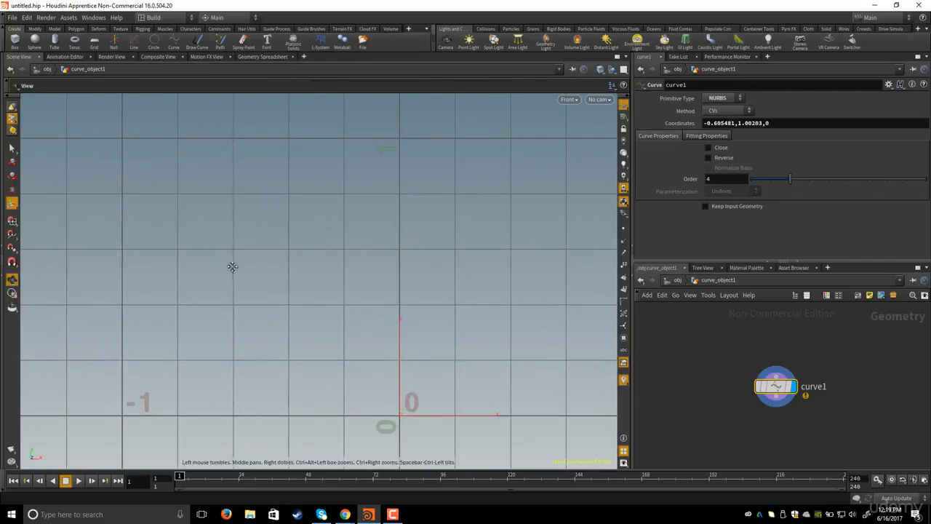
middle_drag(232, 266, 236, 246)
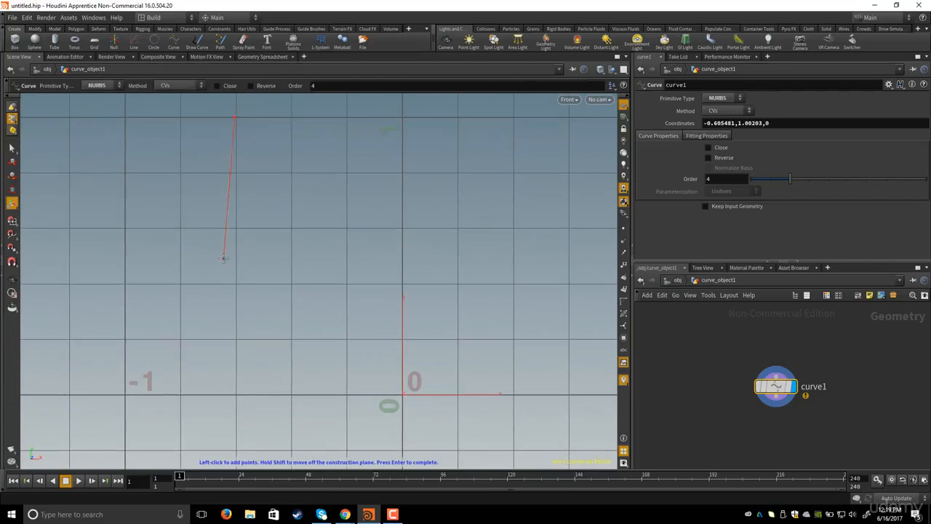
click(222, 256)
click(281, 370)
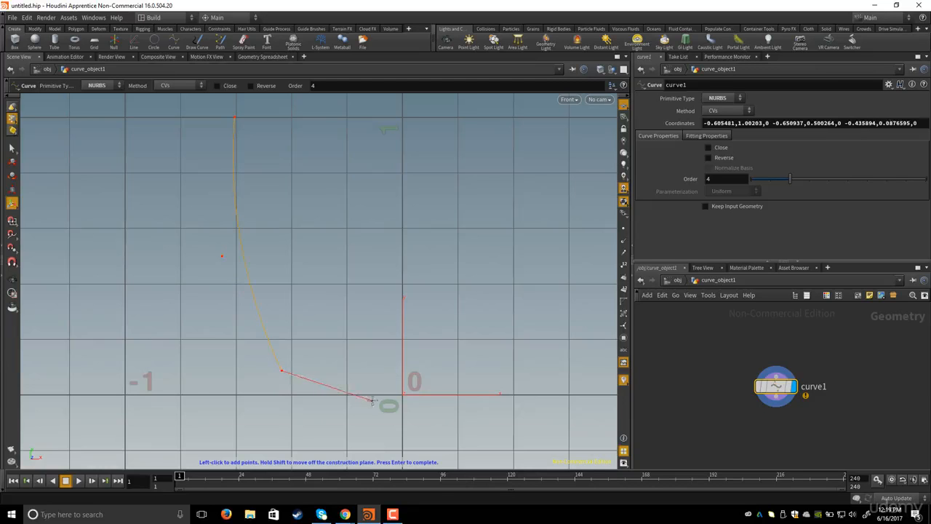
- Turn on grid snapping and place the curve's last control point exactly at the origin
key(space)
middle_drag(369, 361, 361, 334)
right_drag(371, 344, 511, 373)
middle_drag(371, 330, 335, 308)
right_drag(335, 307, 355, 328)
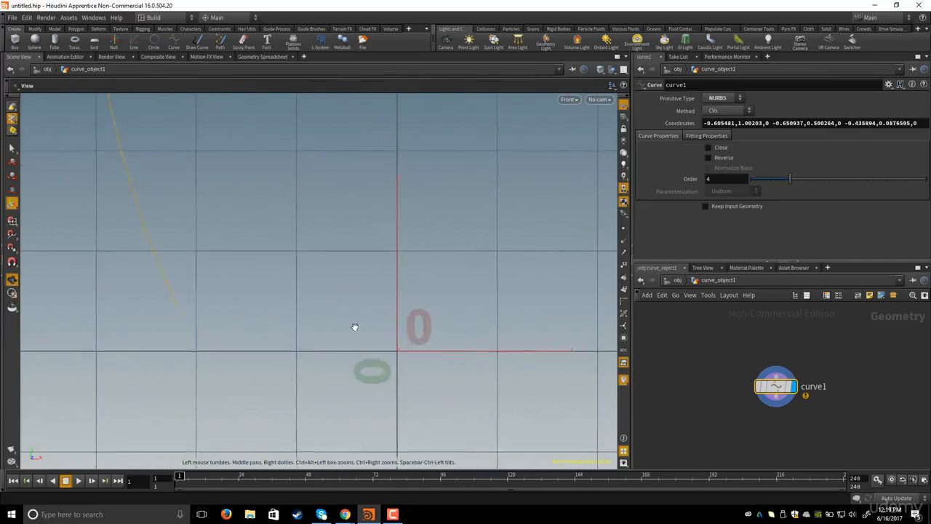
middle_drag(355, 328, 377, 322)
right_drag(378, 322, 422, 338)
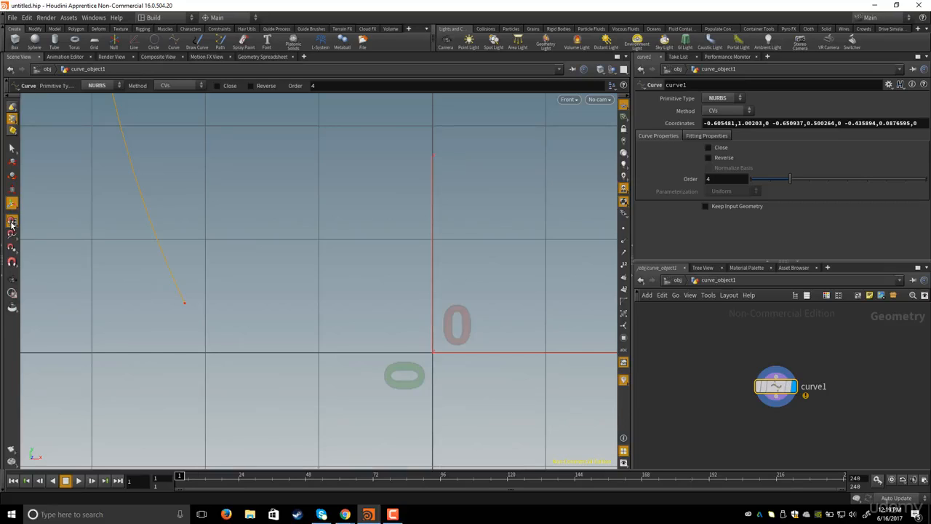
key(Escape)
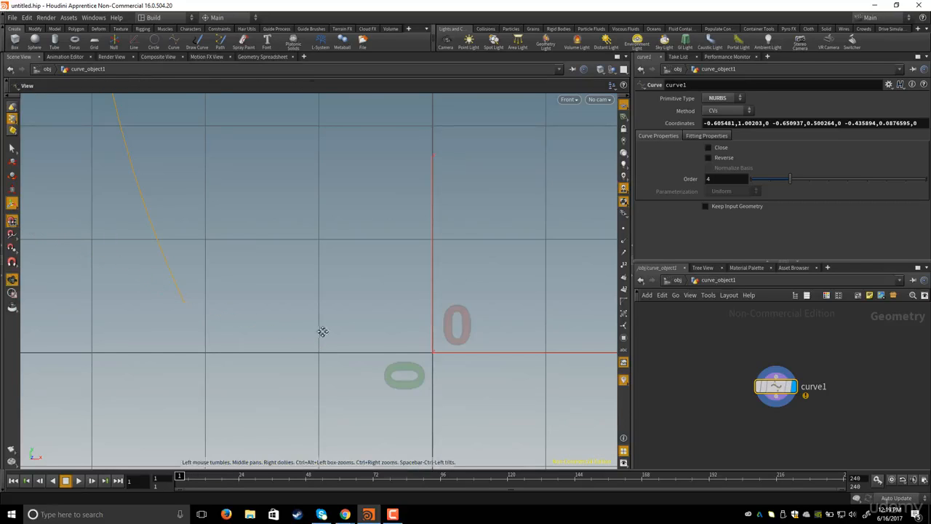
middle_drag(322, 332, 317, 343)
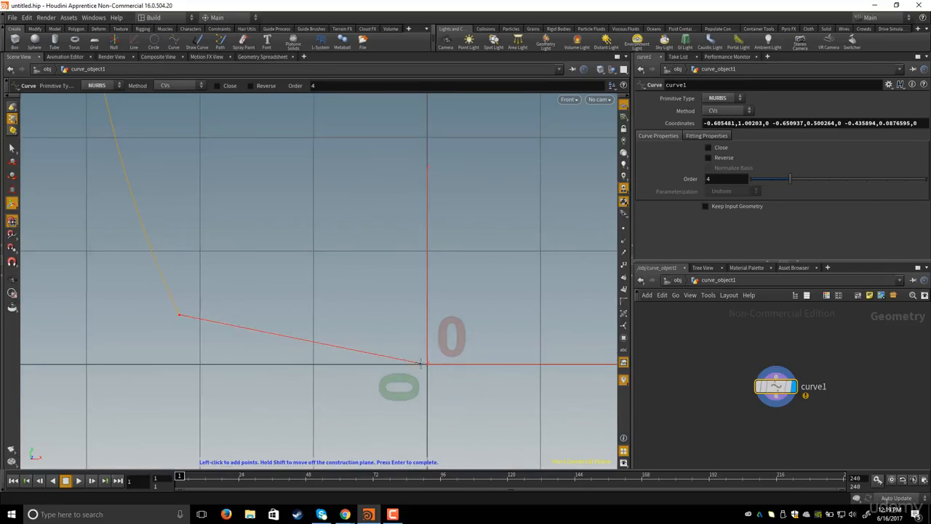
middle_drag(420, 363, 426, 344)
scroll(417, 341, up, 2)
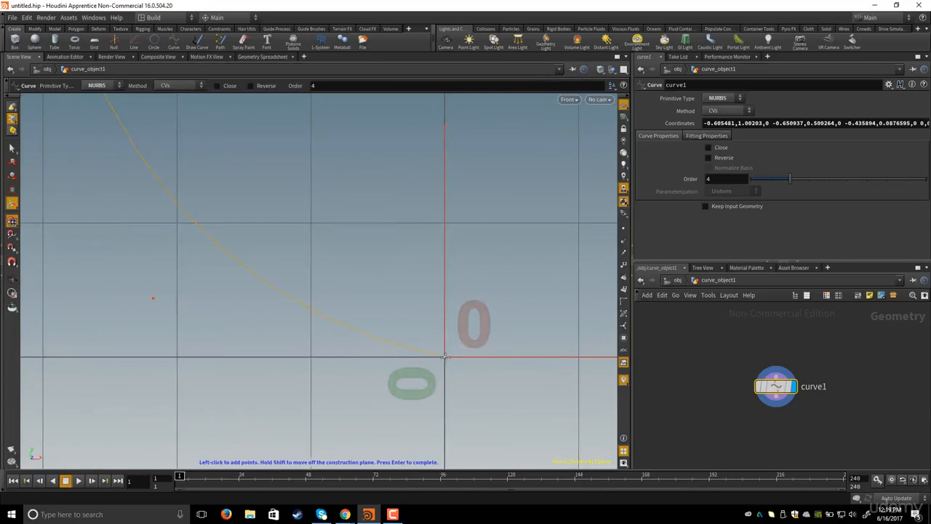
- Complete the four-point profile curve without adding further control points
alt+right_drag(420, 348, 146, 232)
alt+middle_drag(360, 323, 362, 416)
alt+right_drag(362, 416, 209, 311)
alt+right_drag(291, 311, 264, 303)
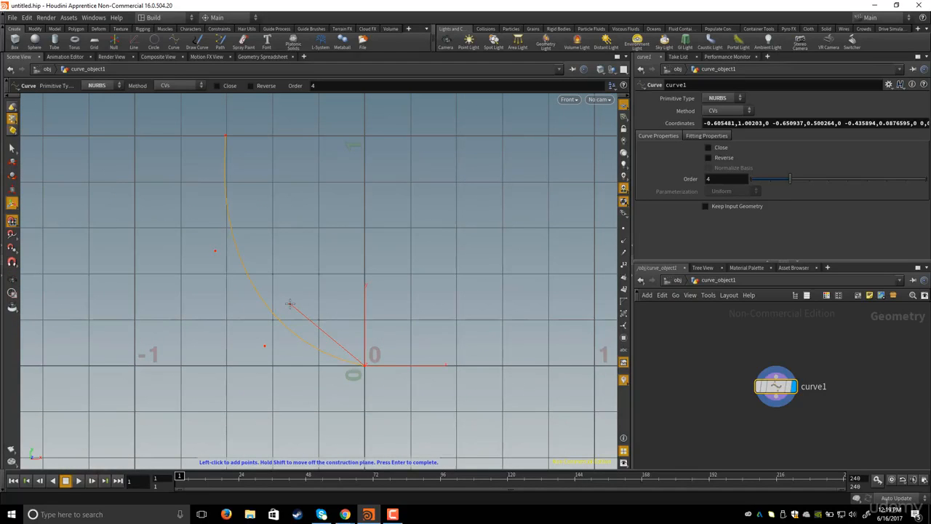
key(Return)
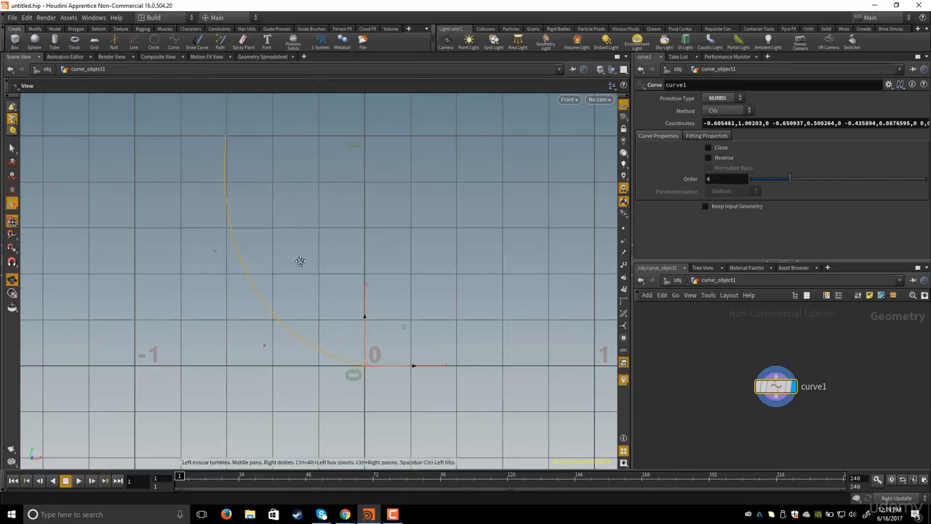
alt+middle_drag(300, 263, 304, 282)
alt+right_drag(304, 282, 325, 296)
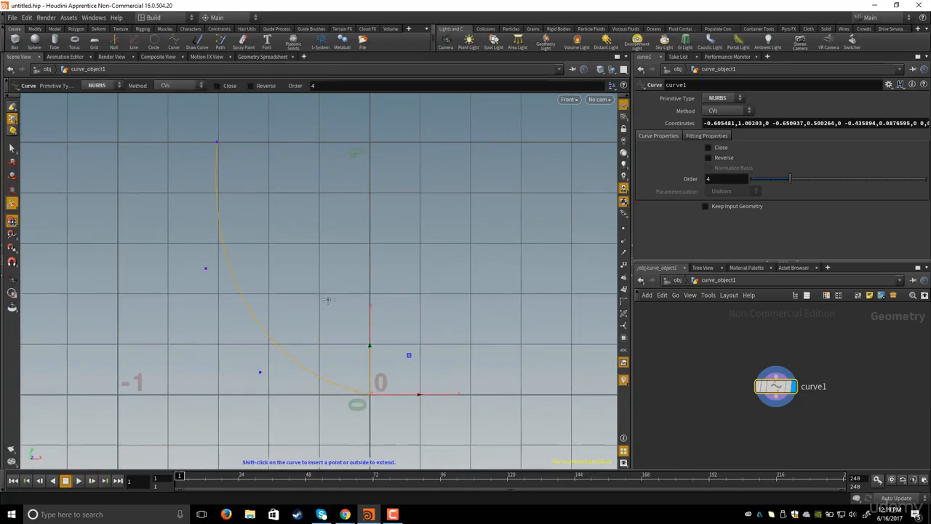
alt+middle_drag(316, 308, 322, 293)
alt+right_drag(323, 293, 331, 294)
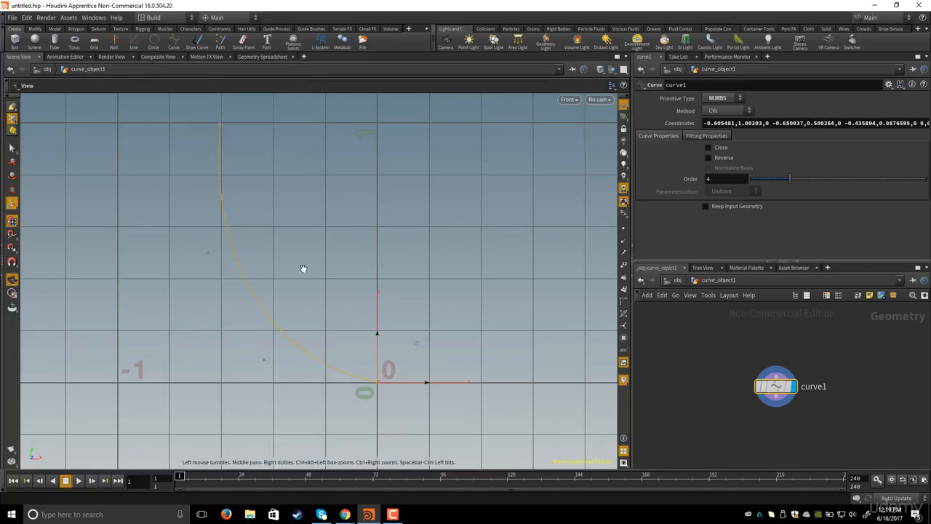
alt+middle_drag(304, 269, 298, 283)
- Go up to the object level and examine the profile curve in the perspective view
click(678, 281)
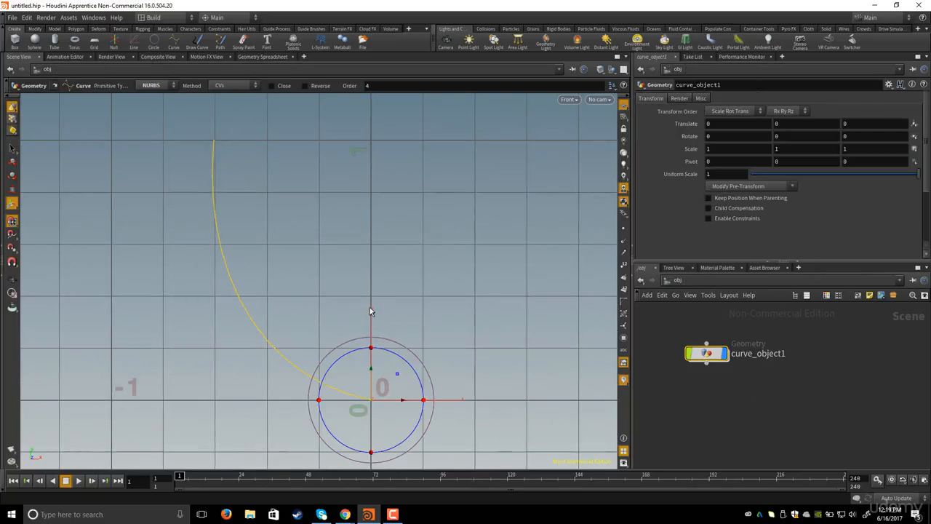
key(Escape)
key(Return)
key(Escape)
key(space+b)
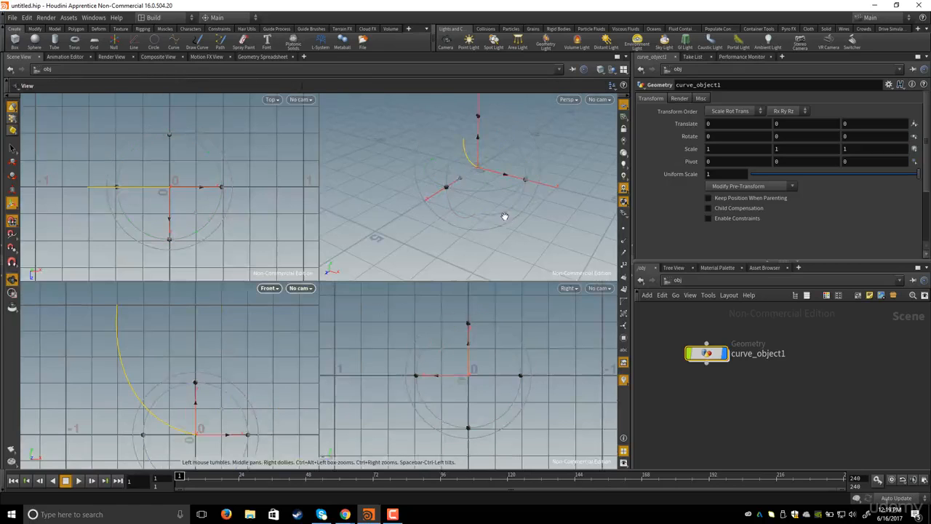
key(space+b)
drag(409, 182, 413, 252)
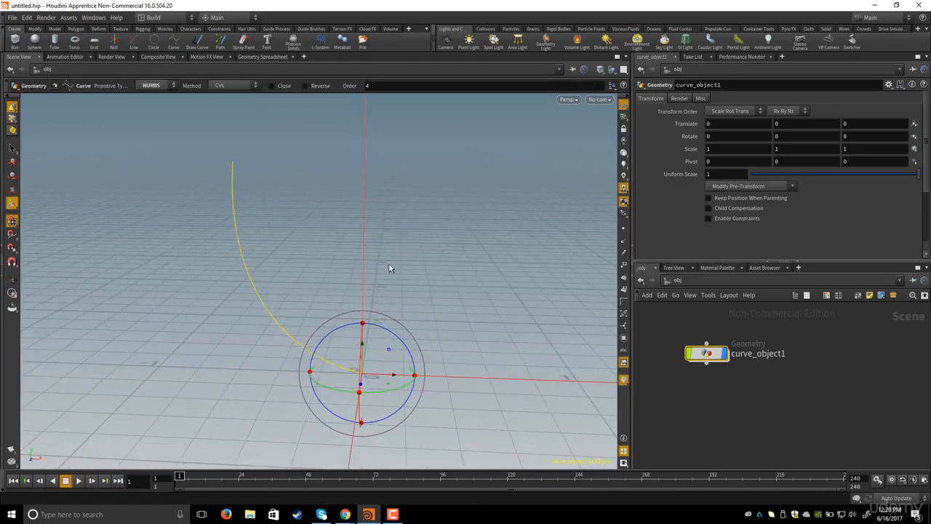
middle_drag(311, 255, 312, 241)
alt+drag(324, 218, 358, 215)
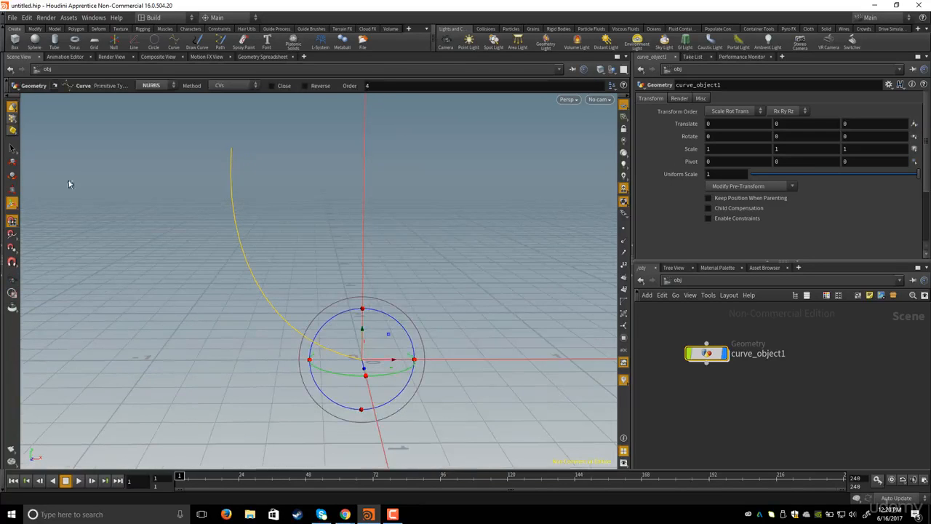
- Activate the Select tool, re-enter the curve_object1 network, and set the selection type to Points
click(12, 149)
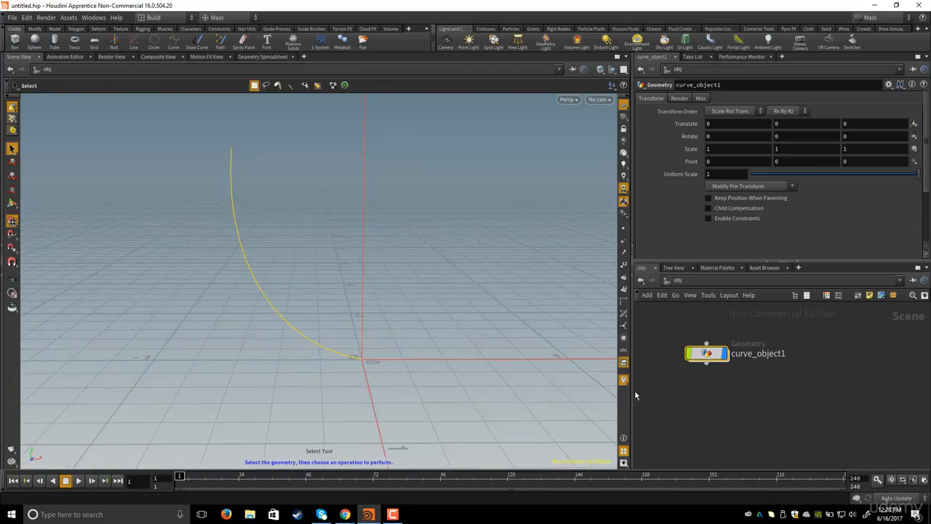
double_click(707, 355)
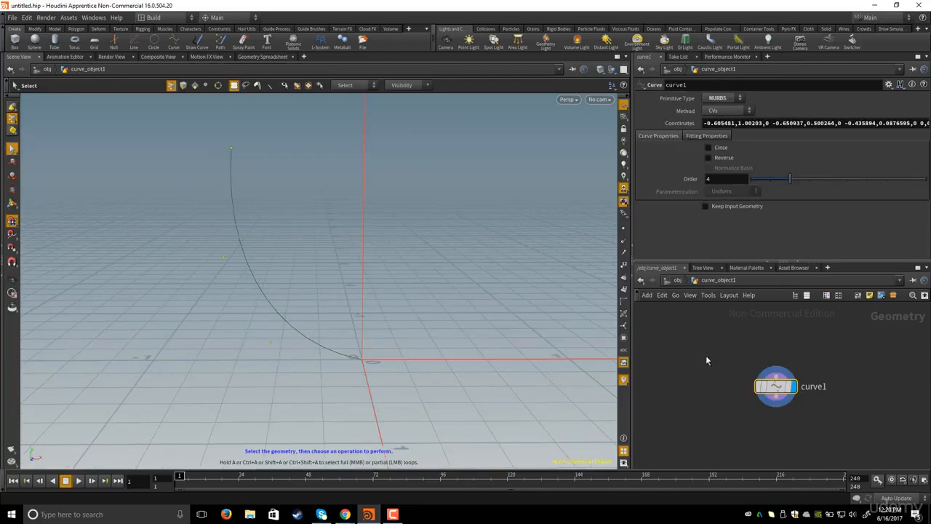
click(12, 119)
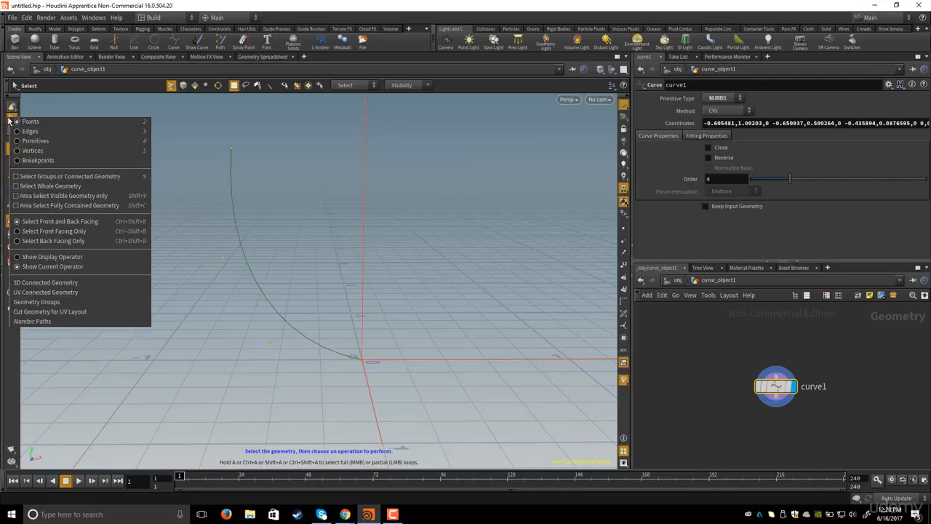
click(10, 120)
click(11, 120)
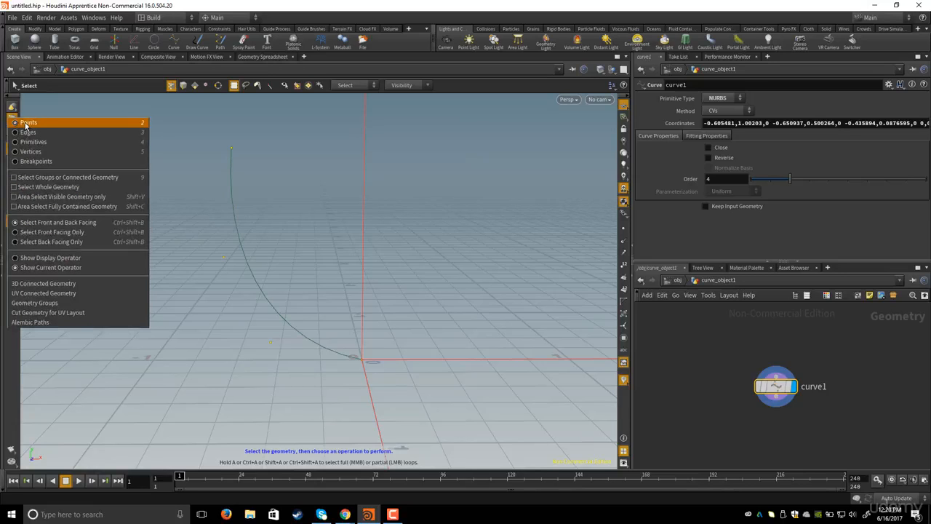
click(26, 124)
alt+drag(319, 248, 281, 236)
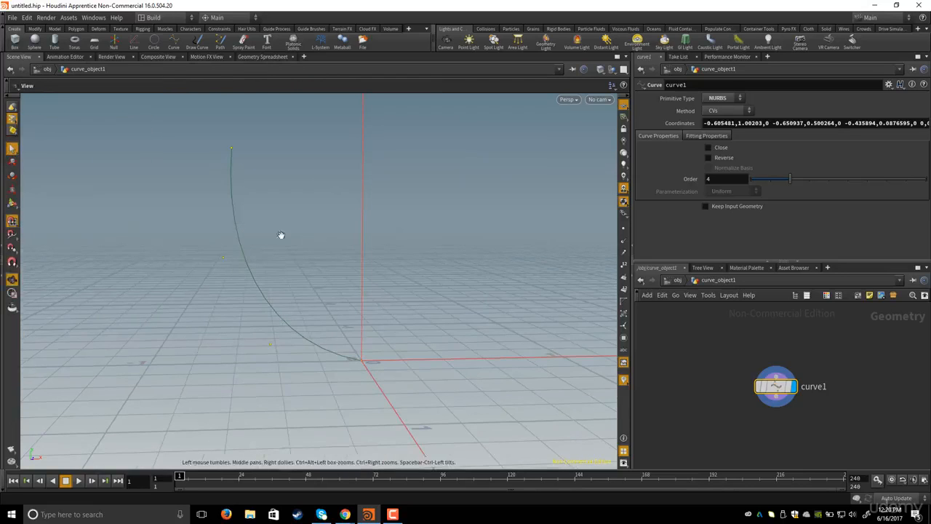
- With the Move tool, shift the curve's point 1 by about -0.029 in X and -0.058 in Y through a new Edit node
click(13, 163)
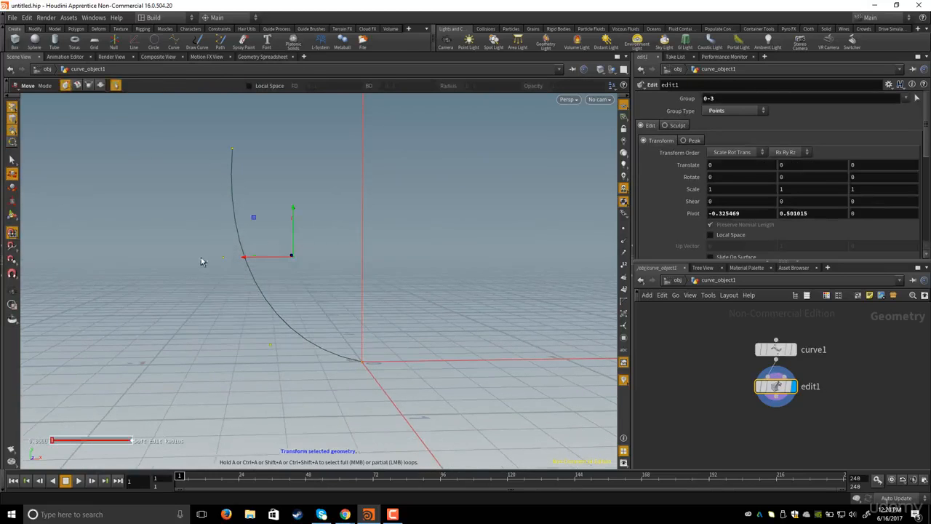
drag(199, 245, 233, 278)
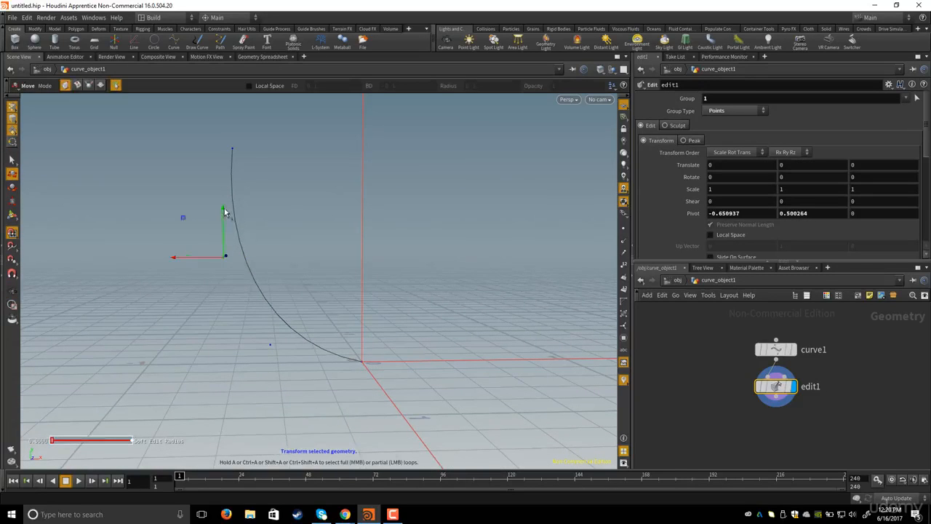
drag(225, 211, 220, 242)
key(ctrl+z)
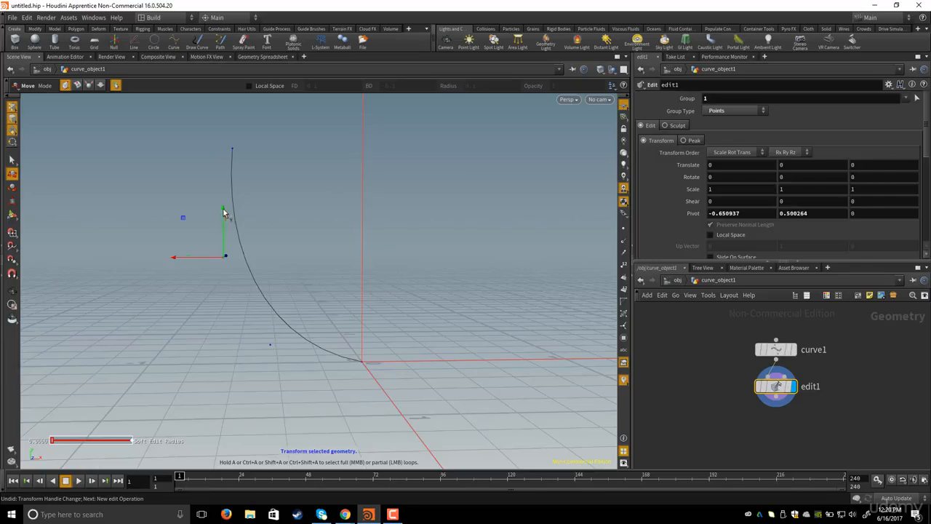
drag(224, 212, 225, 225)
drag(173, 269, 167, 268)
key(Escape)
- Select the curve's point 2 and move it by about 0.036 in X and 0.033 in Y
drag(298, 252, 391, 302)
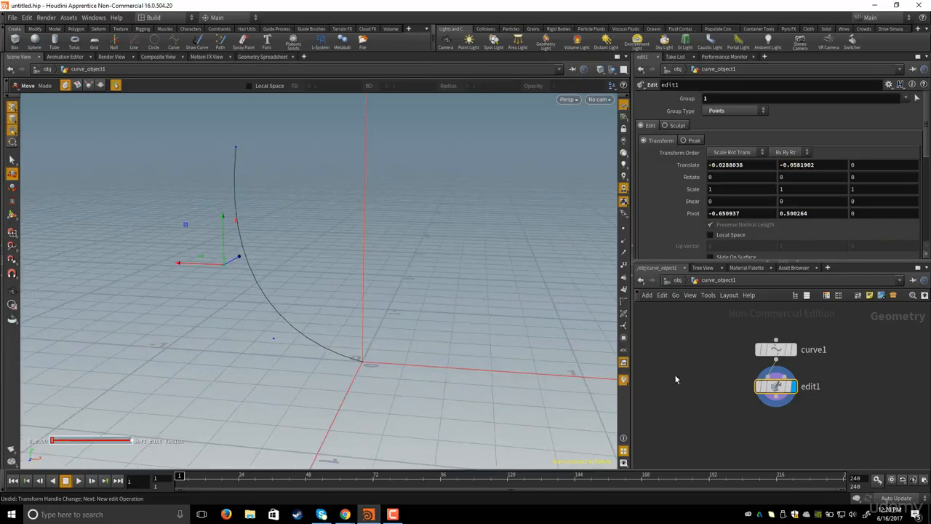
alt+drag(336, 256, 357, 255)
alt+right_drag(356, 255, 376, 272)
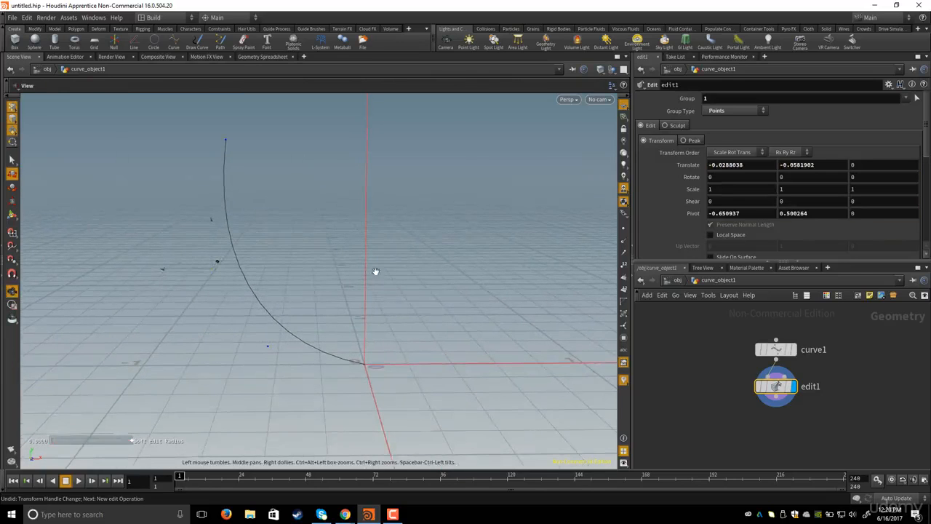
alt+middle_drag(378, 270, 366, 275)
key(l)
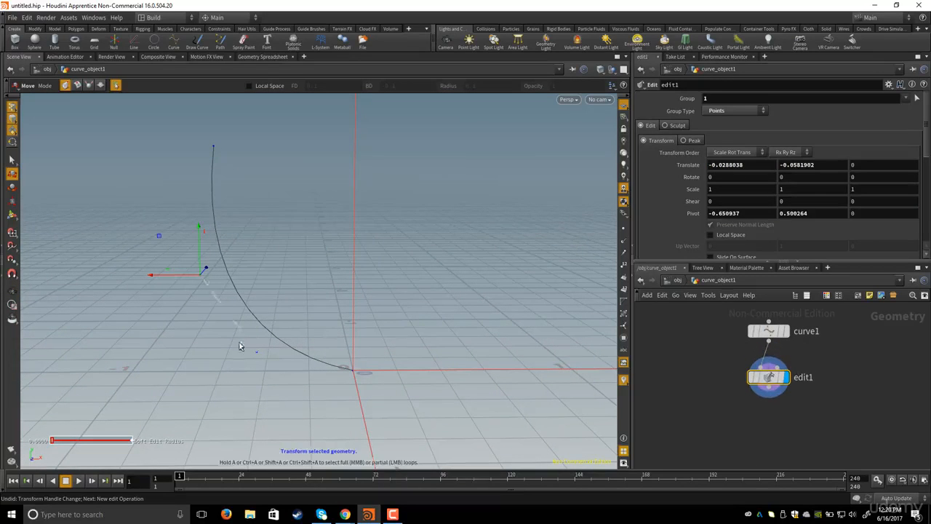
click(218, 315)
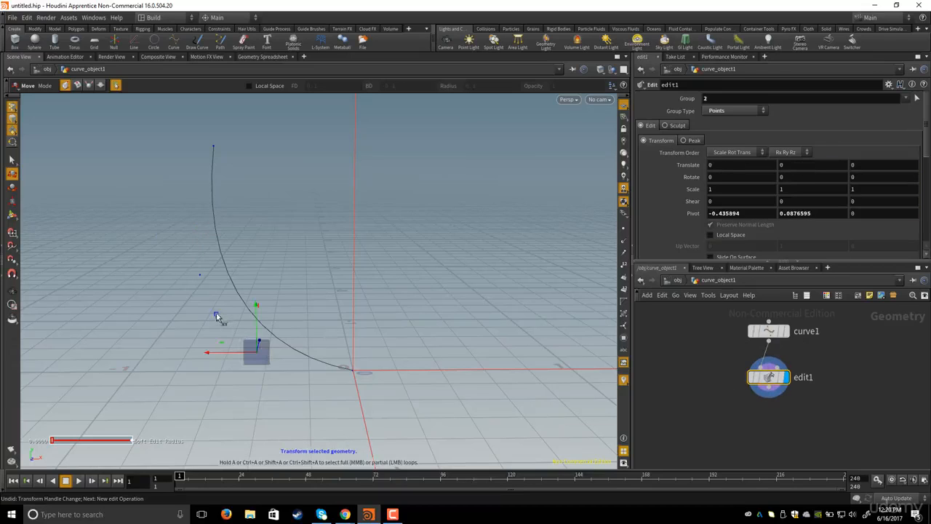
mouse_move(208, 346)
mouse_down()
mouse_move(207, 337)
mouse_move(217, 345)
mouse_up()
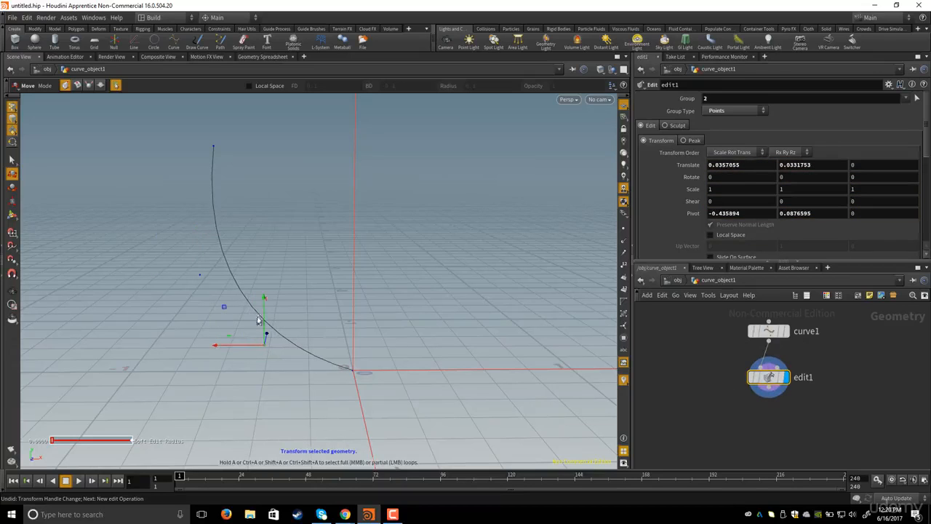
- Lower the curve's point 2 to about -0.033 in Y and shift point 1 by about -0.066 in X
drag(264, 301, 264, 315)
alt+drag(312, 337, 246, 279)
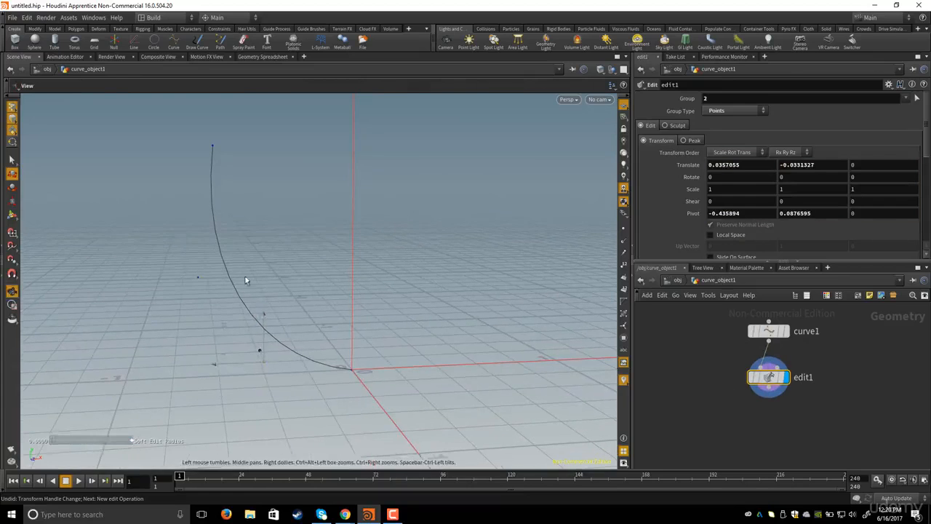
click(197, 278)
drag(145, 281, 141, 284)
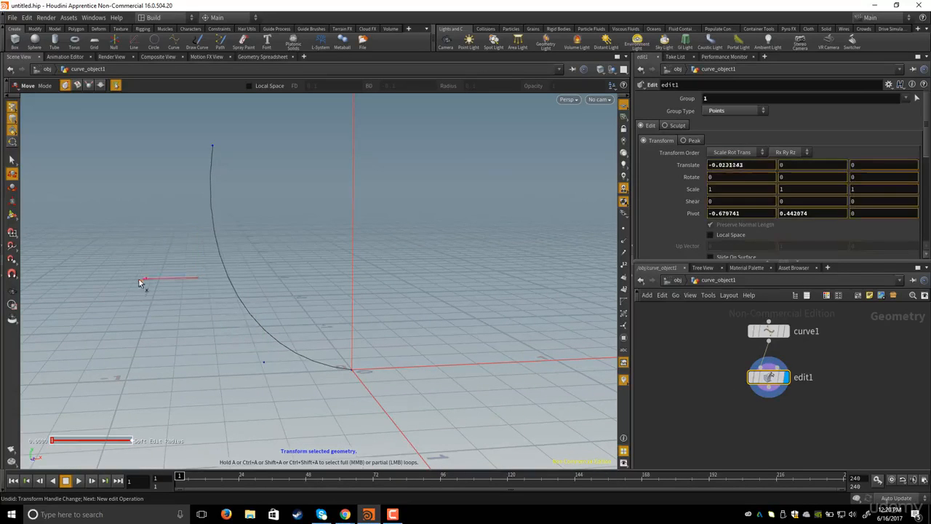
key(Escape)
drag(278, 293, 274, 273)
key(t)
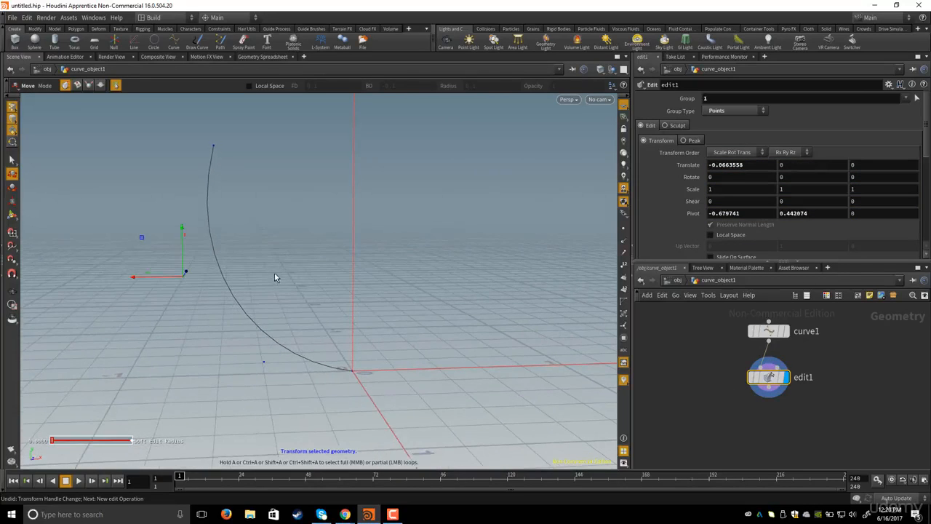
- Toggle the bypass of the edit1 node on and off to compare the original curve with the edited one
click(753, 380)
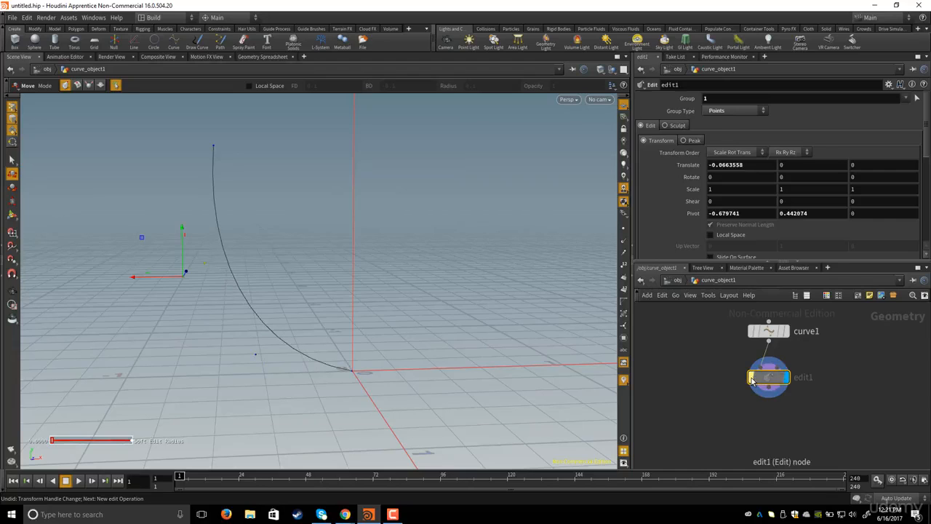
click(753, 379)
click(753, 380)
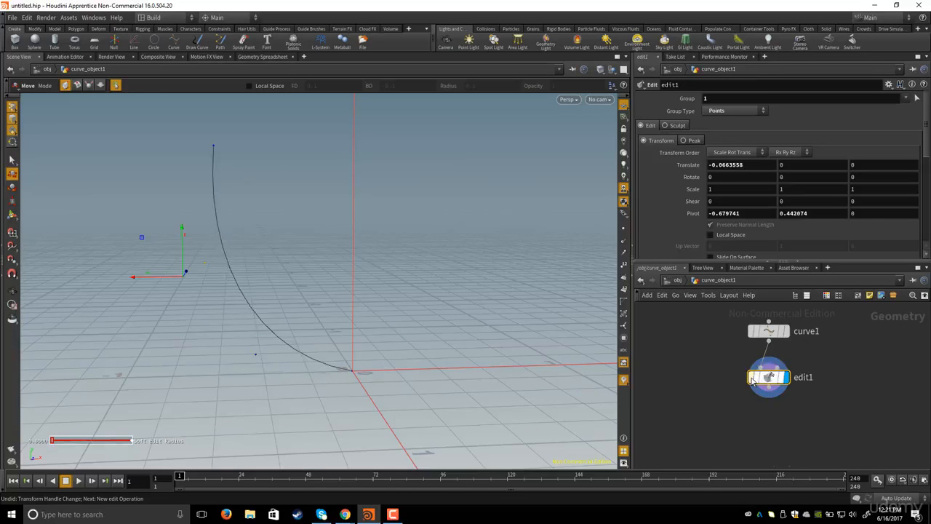
click(753, 380)
click(753, 380)
click(753, 380)
click(753, 380)
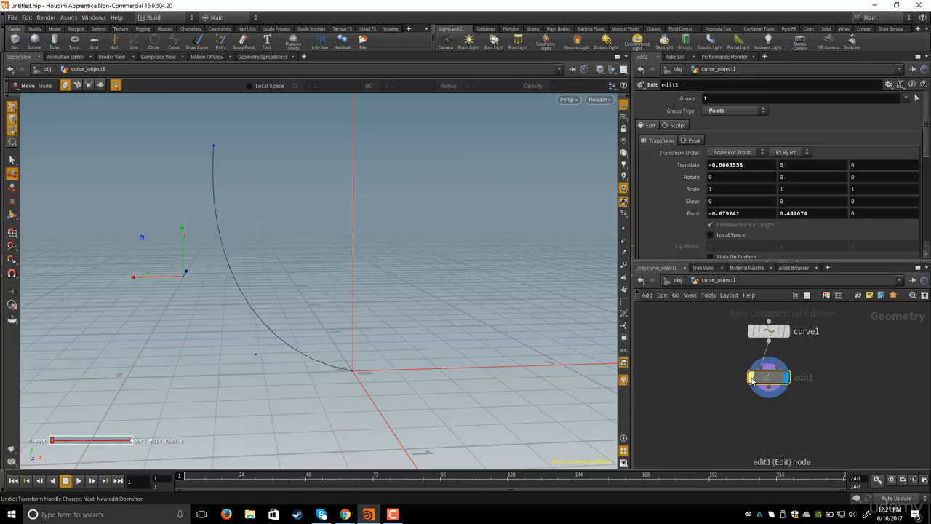
click(753, 379)
click(753, 379)
click(753, 380)
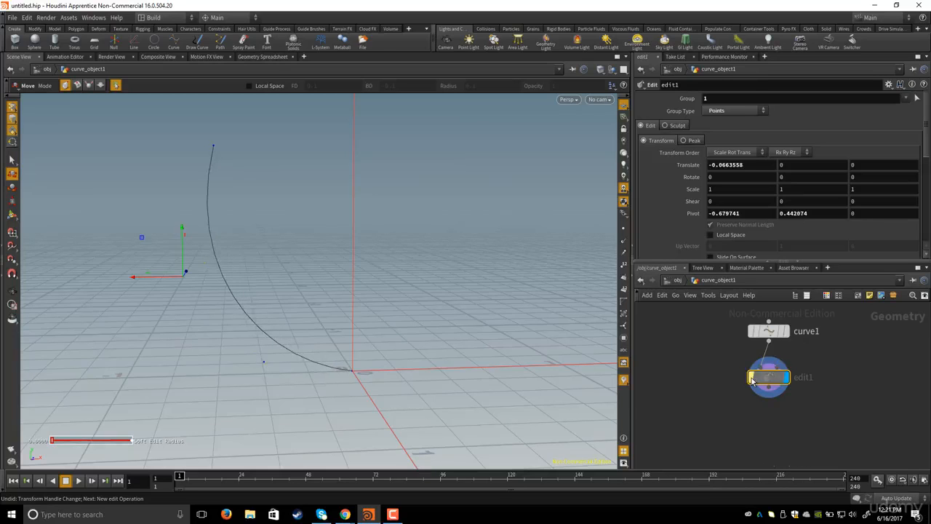
click(753, 380)
click(753, 380)
- Add a Revolve node below edit1 and connect edit1's output to its input
middle_drag(717, 385, 715, 372)
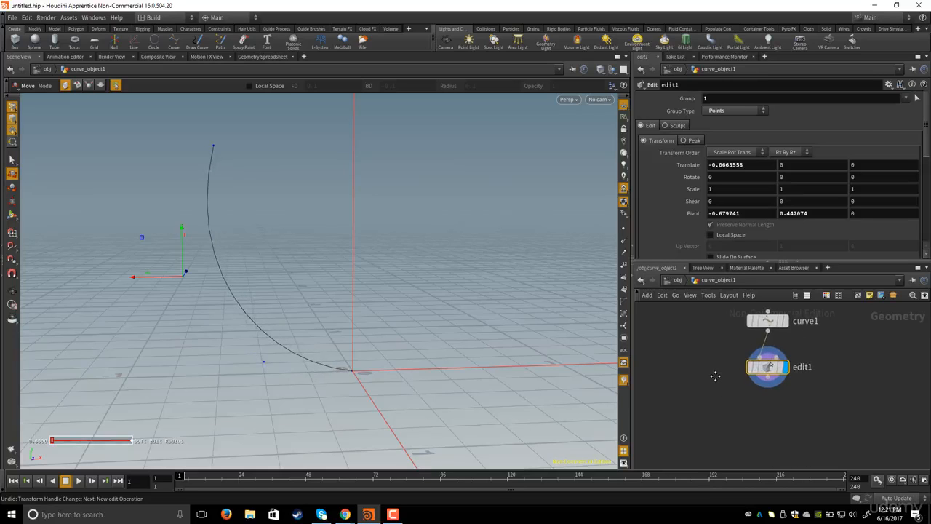
alt+drag(364, 294, 399, 268)
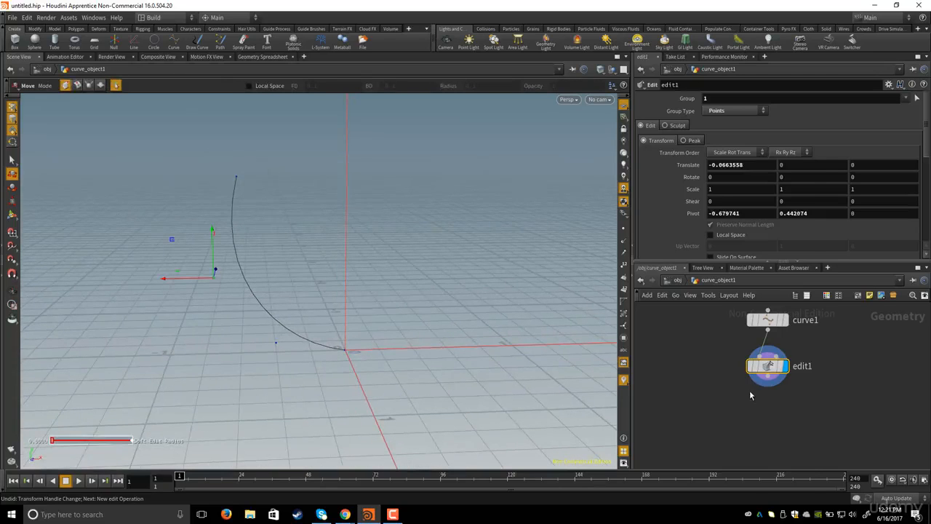
key(Tab)
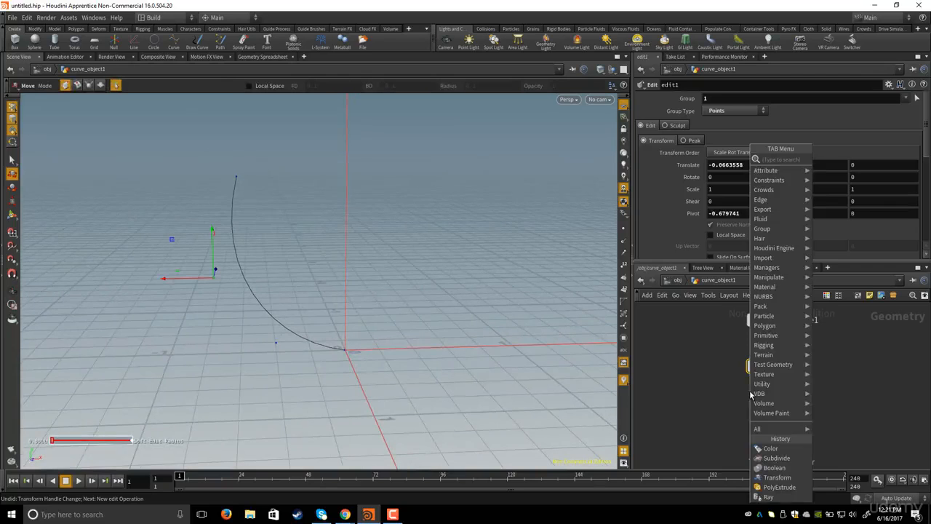
text(revo)
key(Return)
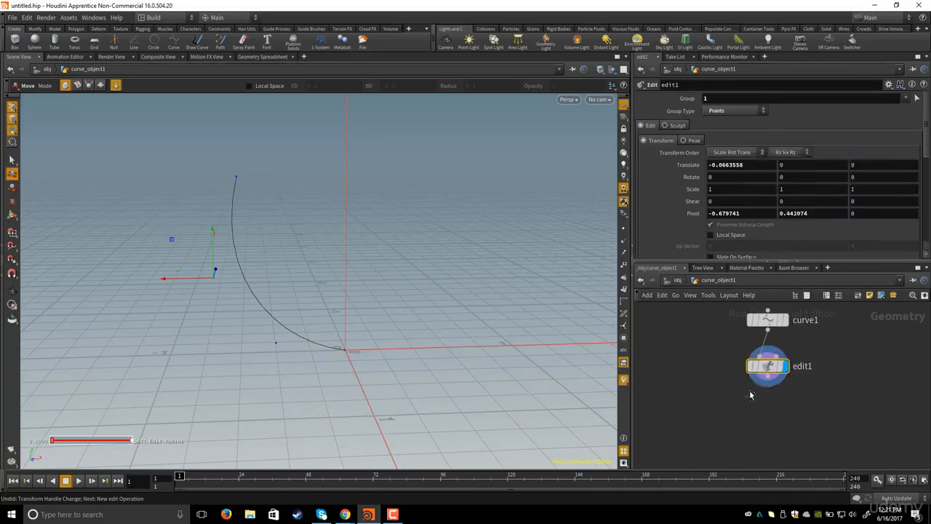
click(751, 395)
key(l)
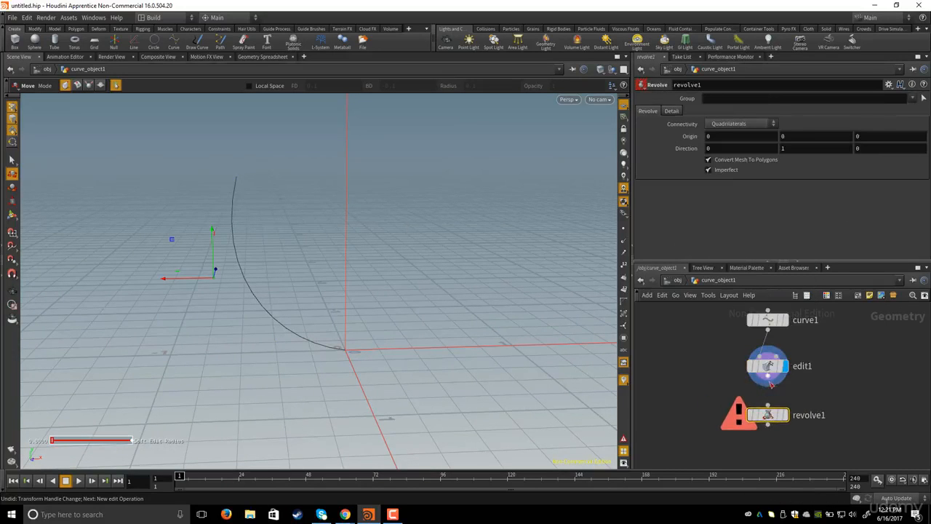
click(770, 386)
click(769, 406)
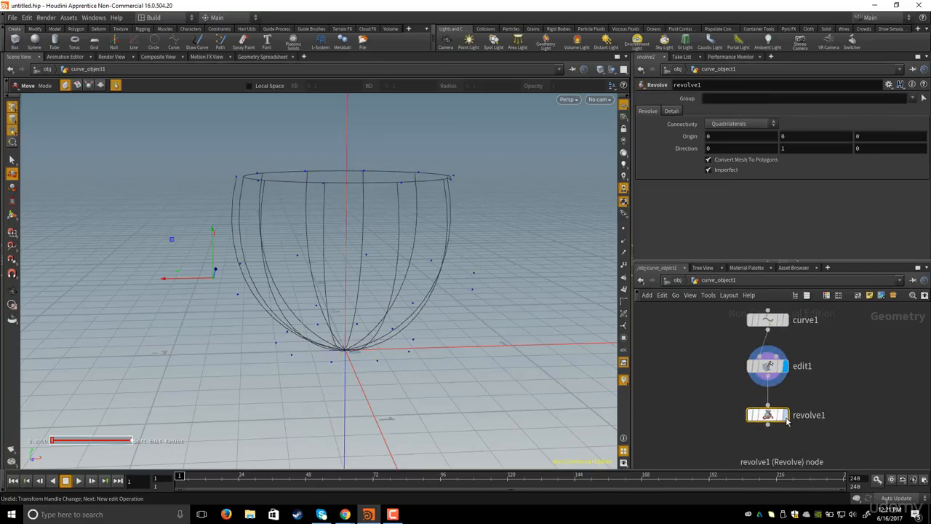
- Display the Revolve node's result and examine the shaded cup from the side
middle_drag(672, 372, 669, 359)
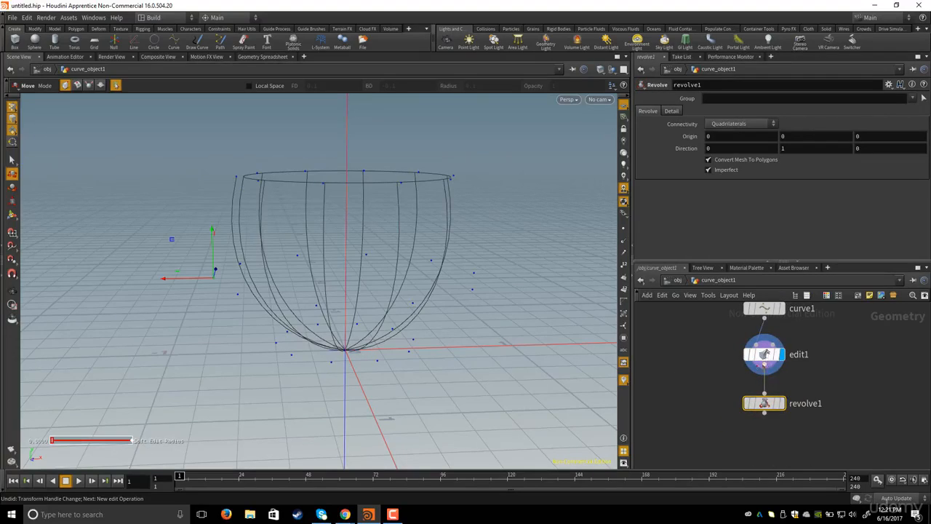
click(782, 406)
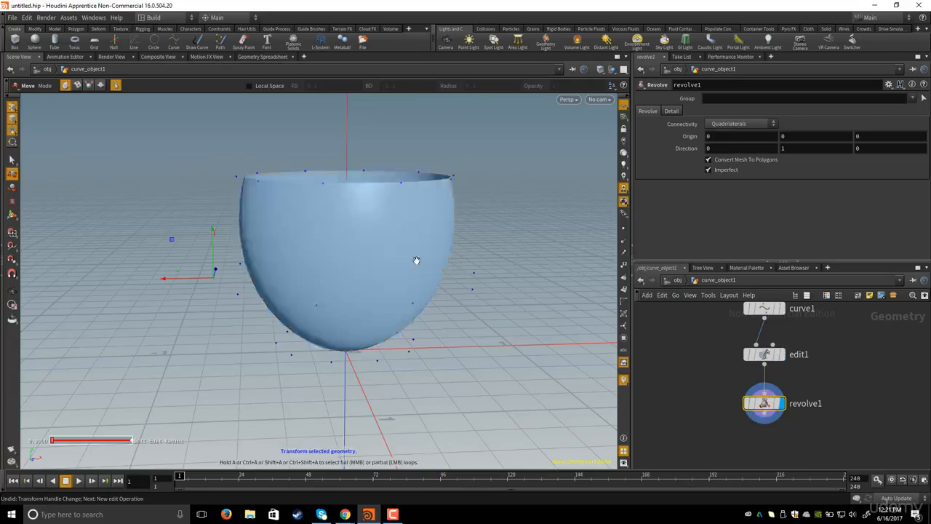
key(Escape)
drag(416, 259, 407, 232)
key(t)
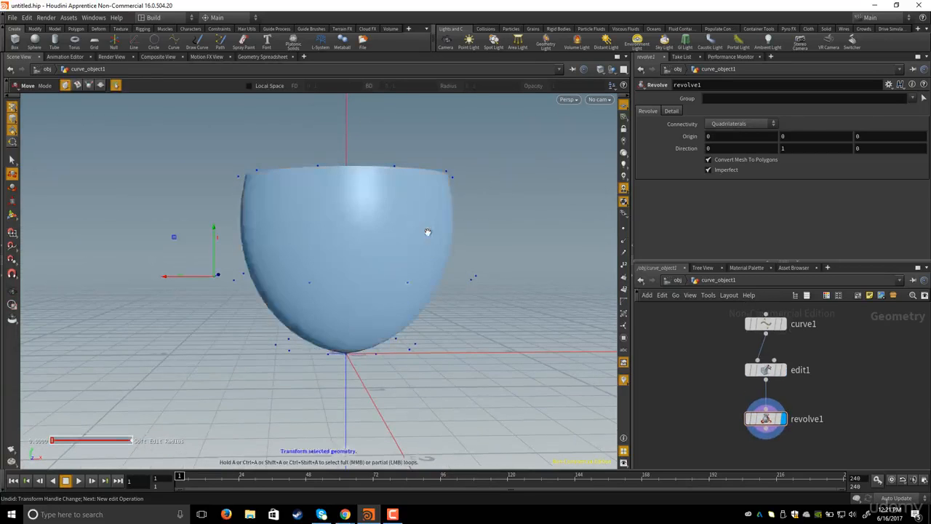
- Switch the display back to edit1 and turn on the template flag of revolve1
click(777, 371)
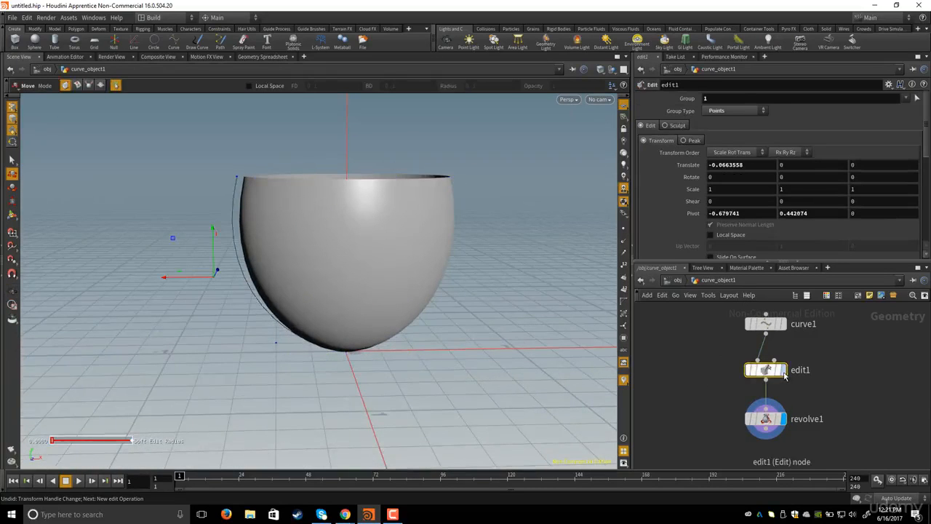
click(784, 371)
key(Escape)
drag(351, 313, 285, 301)
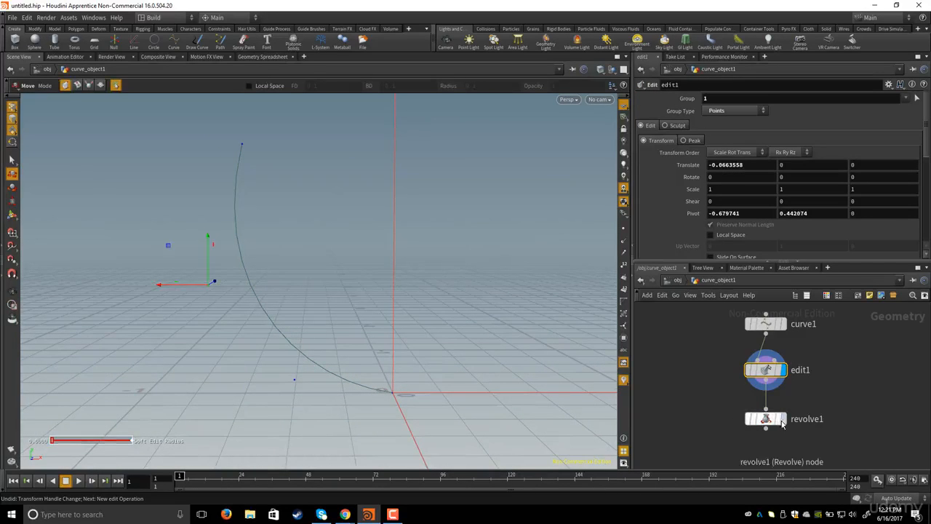
alt+drag(380, 264, 376, 267)
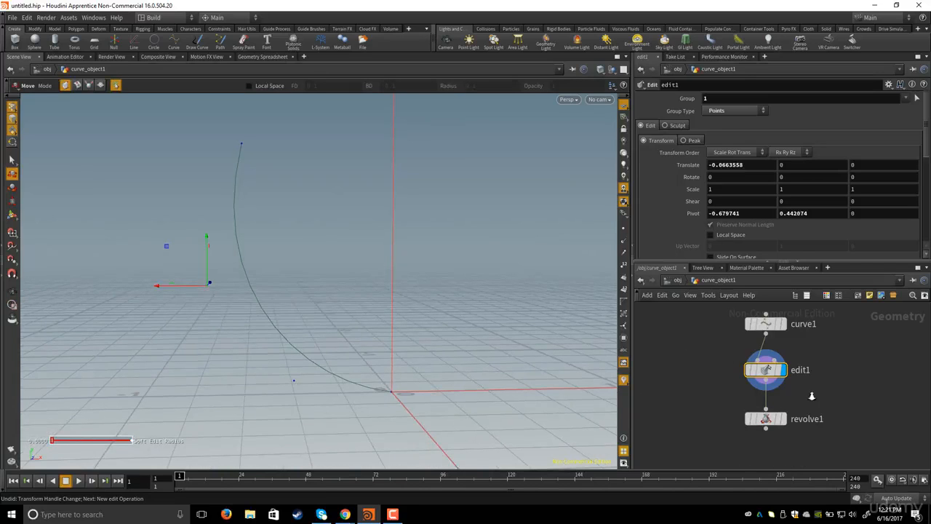
scroll(811, 401, up, 3)
scroll(834, 376, up, 2)
middle_drag(822, 386, 837, 370)
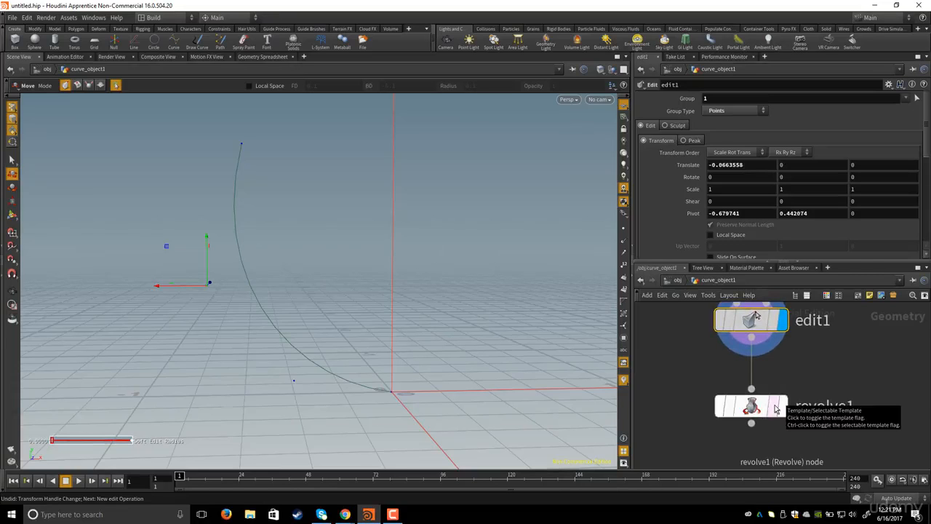
click(776, 409)
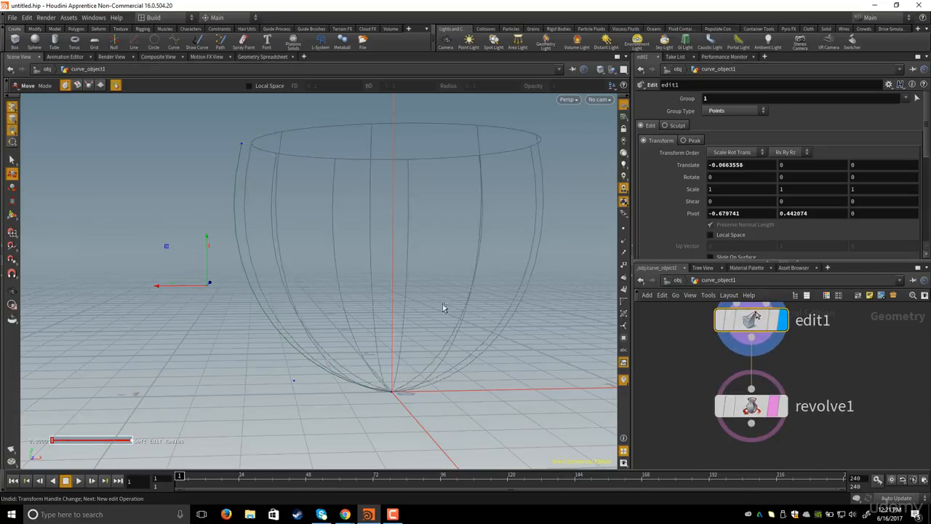
- Move the curve's point 1 to an X translation of about -0.048 with the templated revolve as reference
key(Escape)
drag(447, 223, 343, 249)
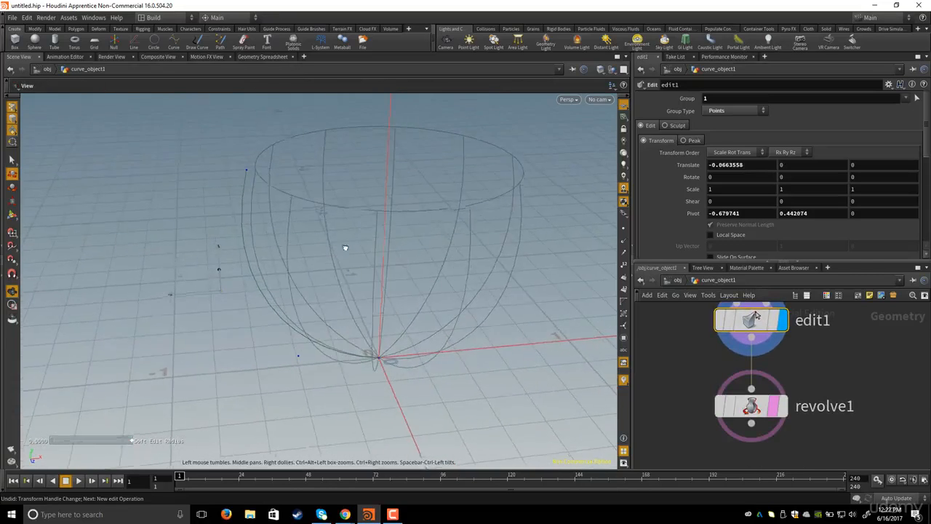
key(Return)
alt+drag(307, 190, 328, 178)
middle_drag(641, 345, 646, 377)
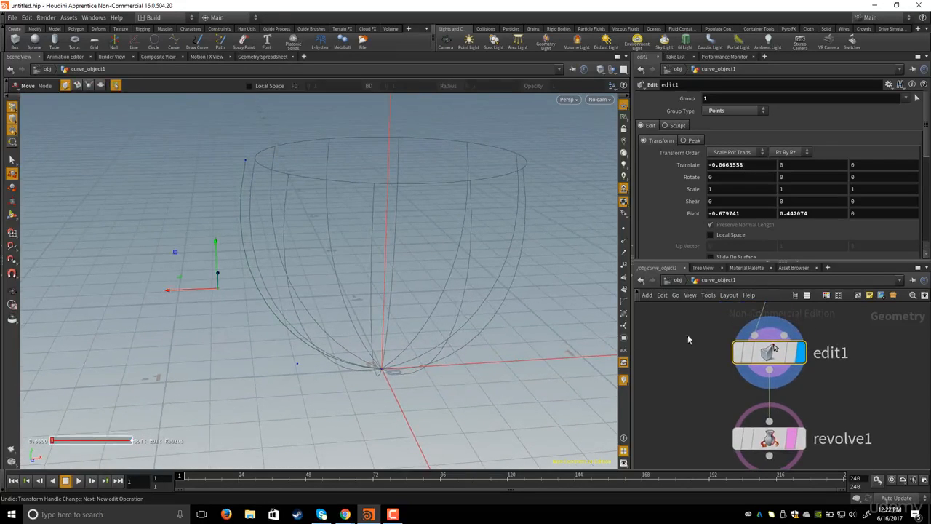
alt+drag(315, 274, 265, 232)
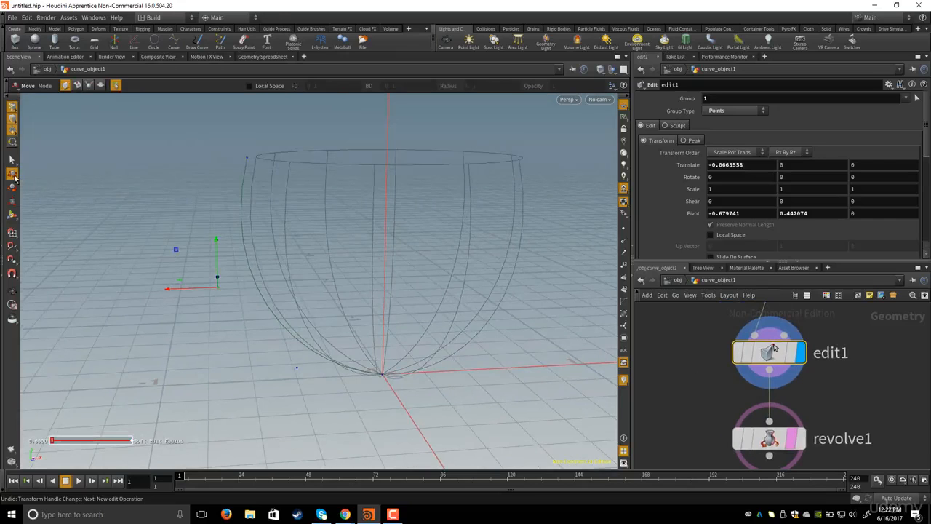
alt+drag(164, 251, 77, 202)
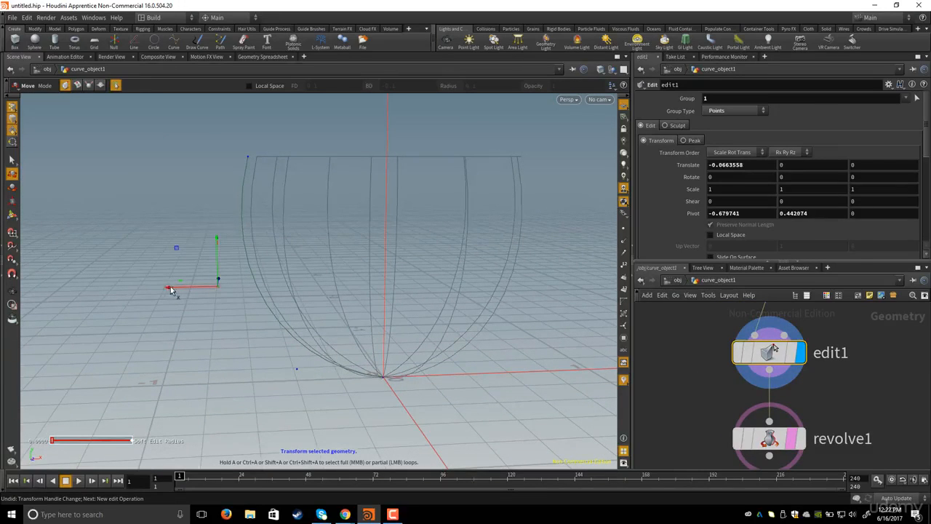
drag(170, 289, 272, 358)
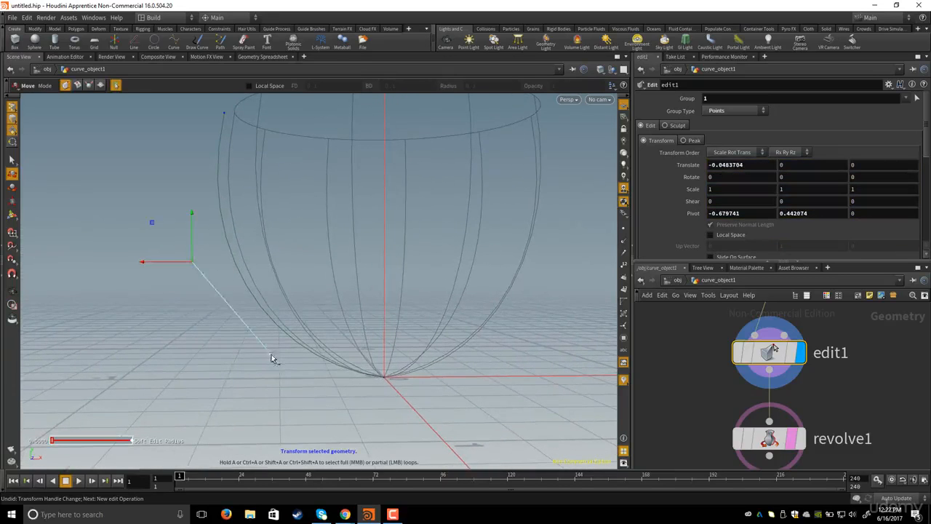
- Select the curve's point 2 and move it by about -0.271 in X and -0.090 in Y
click(279, 364)
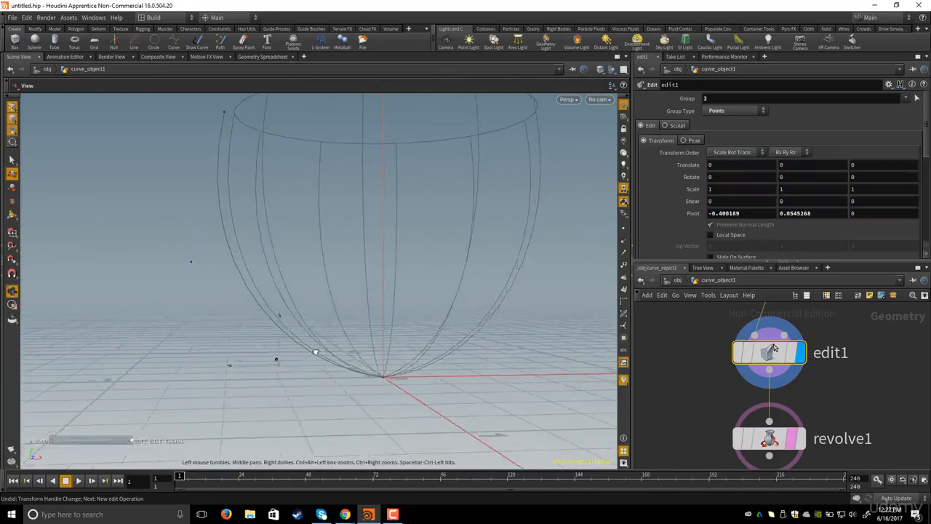
drag(229, 368, 195, 363)
alt+drag(367, 350, 362, 314)
alt+right_drag(363, 314, 296, 262)
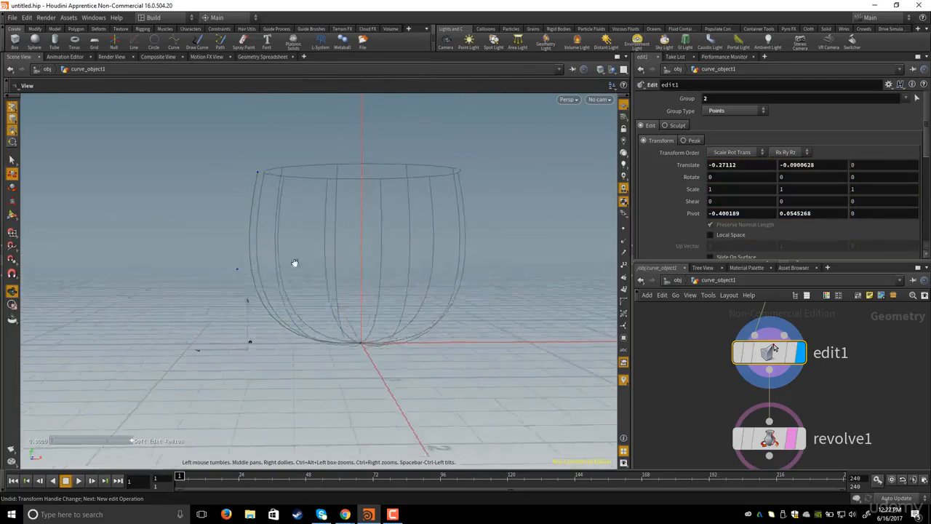
- Raise the rim point 0 and pull it inward toward the axis, and move point 1 up by about 0.122 in Y
click(254, 171)
alt+middle_drag(301, 187, 301, 220)
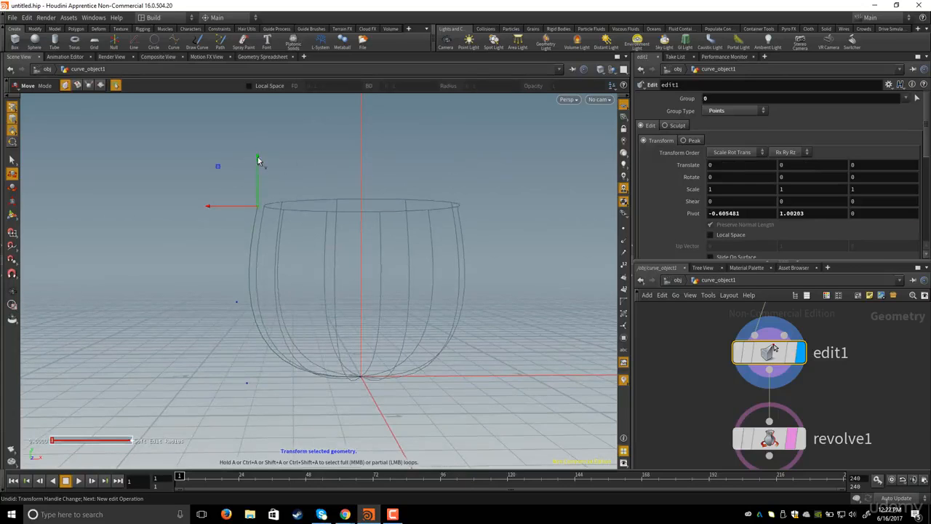
drag(258, 160, 257, 148)
drag(213, 197, 230, 197)
click(236, 305)
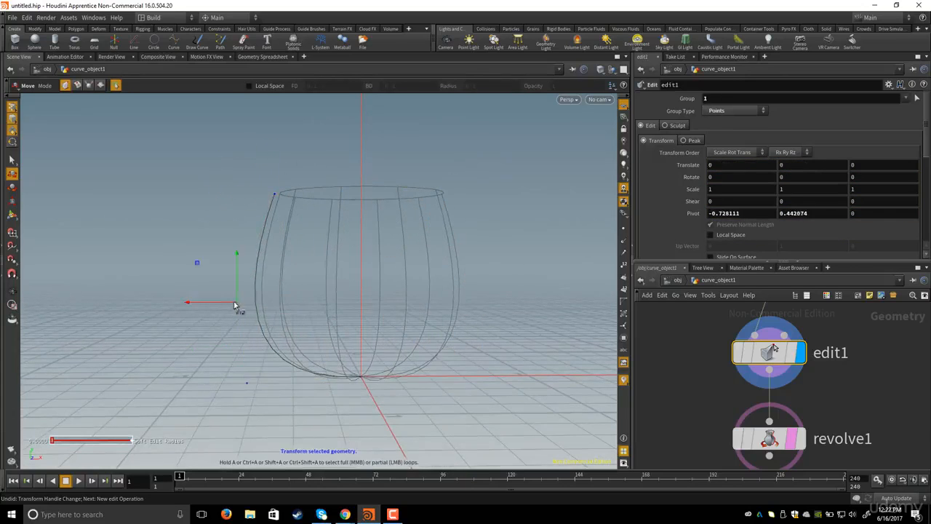
drag(236, 255, 242, 231)
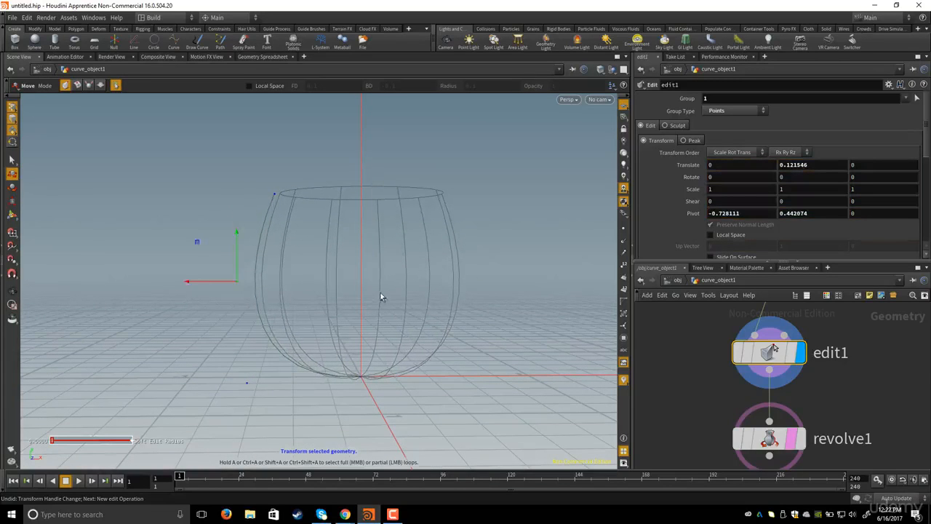
- Turn off the template flag of revolve1 and display its shaded result instead of edit1
alt+drag(382, 294, 372, 261)
middle_drag(681, 420, 686, 400)
scroll(686, 400, down, 1)
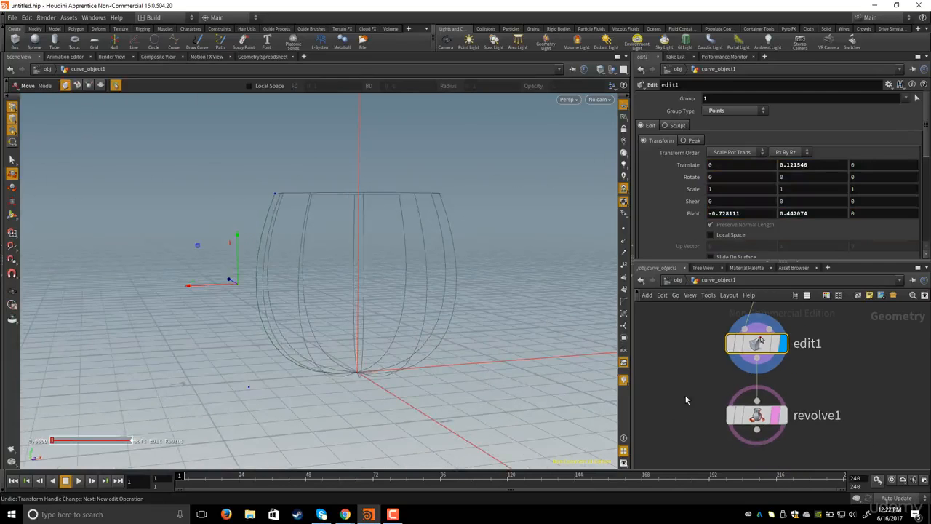
alt+drag(412, 250, 396, 258)
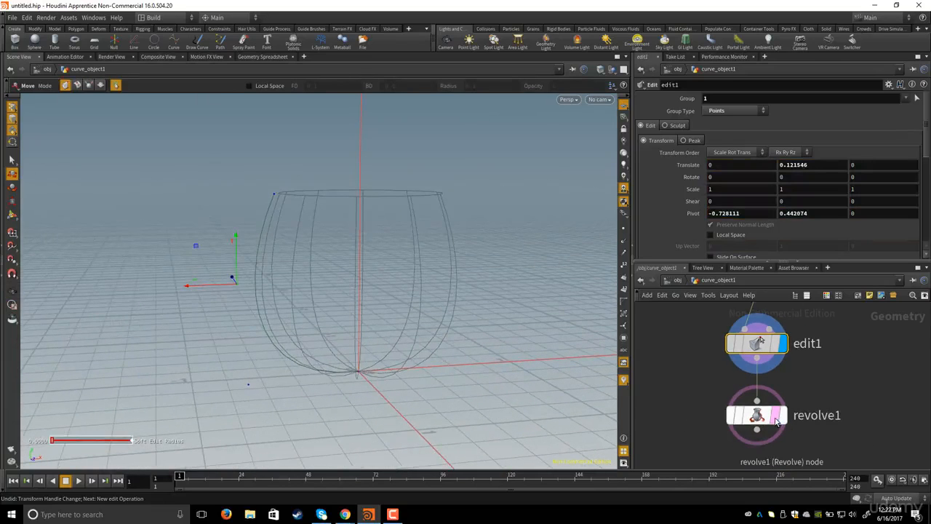
click(777, 421)
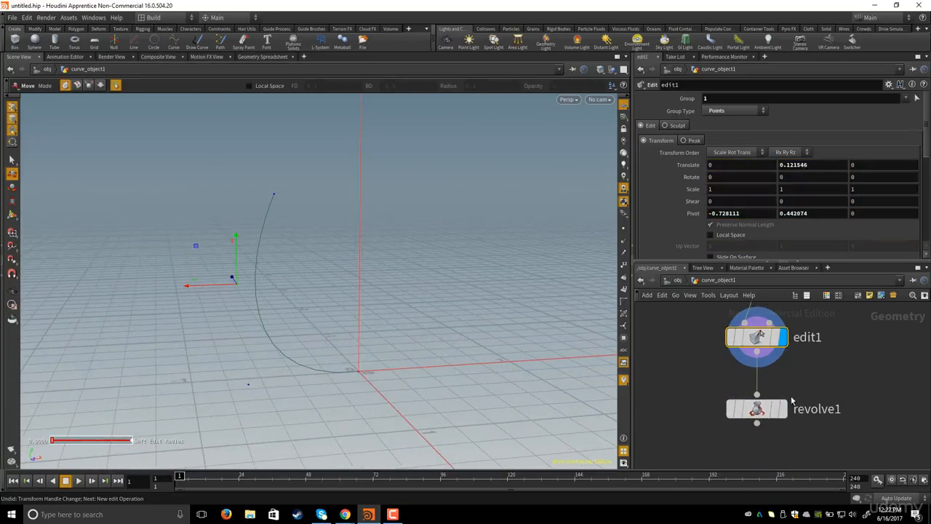
click(783, 414)
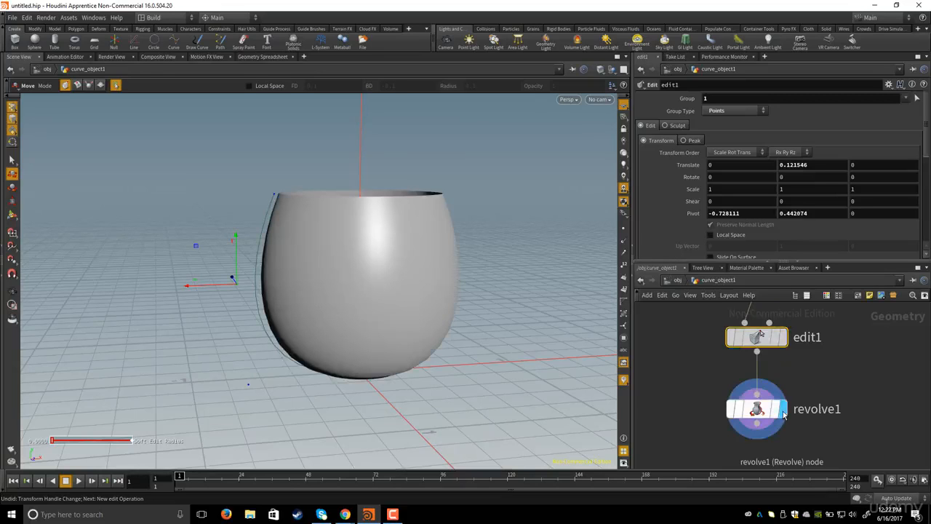
- Add a PolyExtrude node below revolve1 and wire revolve1's output into its first input
drag(707, 384, 823, 453)
alt+drag(403, 198, 401, 273)
scroll(685, 389, down, 3)
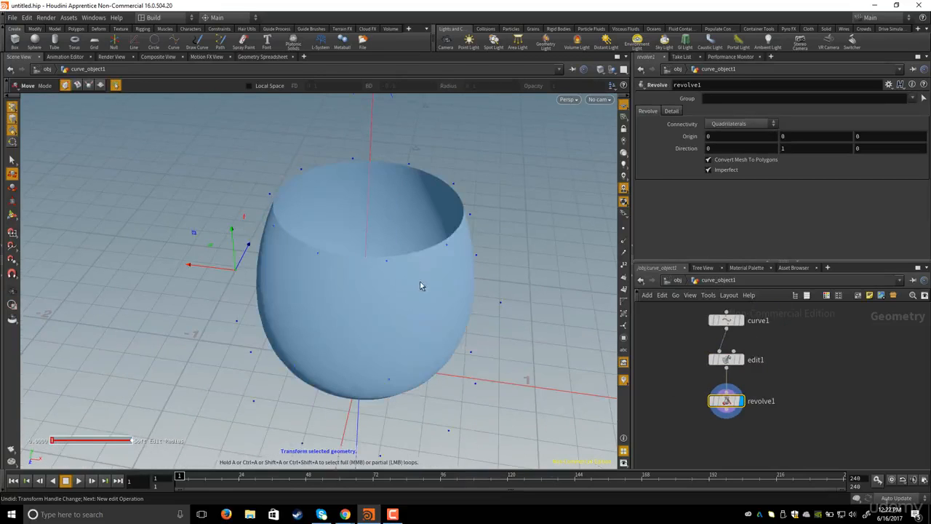
middle_drag(737, 424, 782, 414)
right_drag(715, 403, 719, 402)
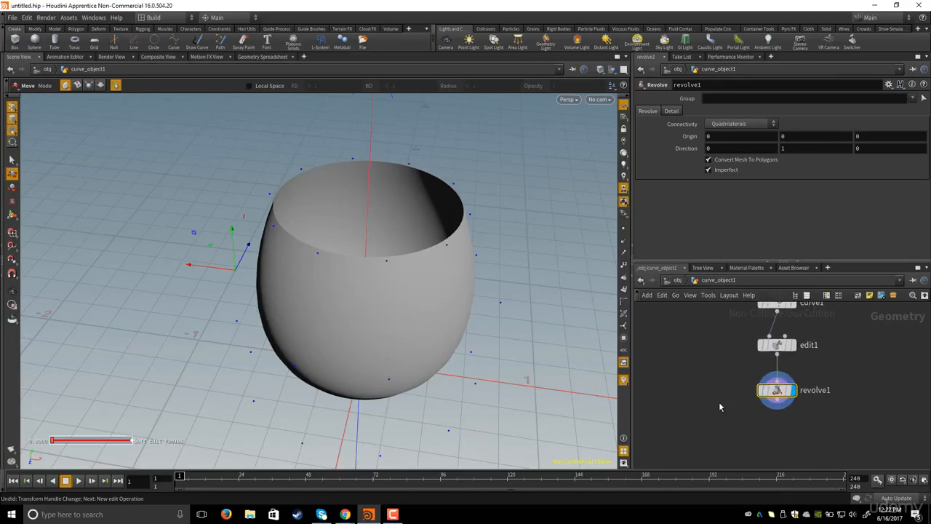
key(Tab)
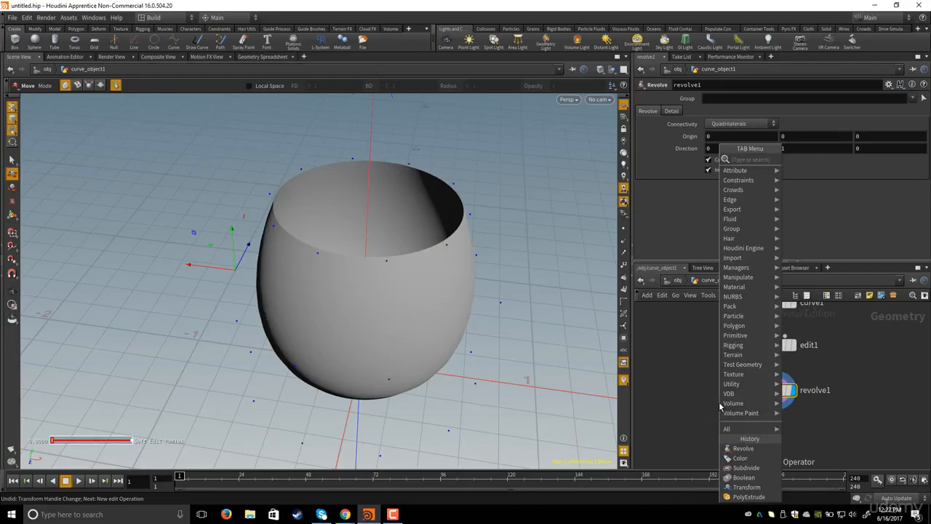
text(extr)
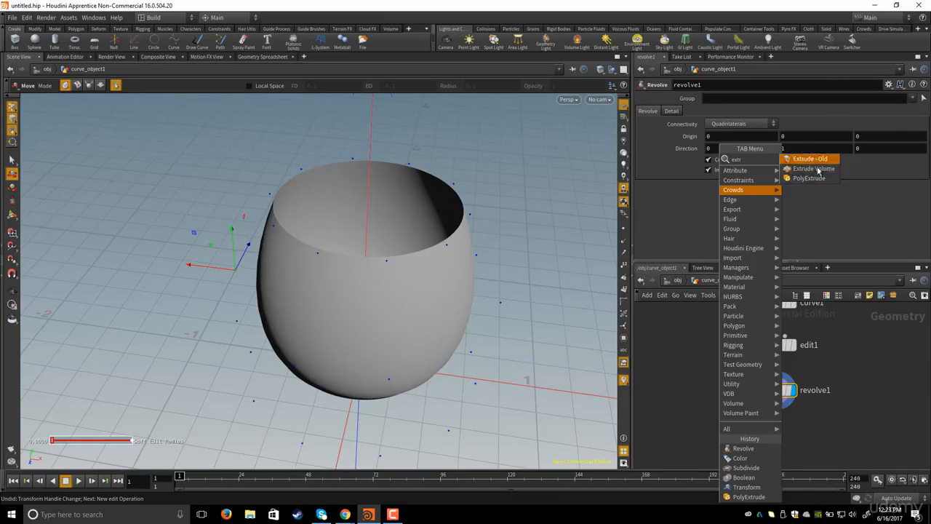
click(810, 179)
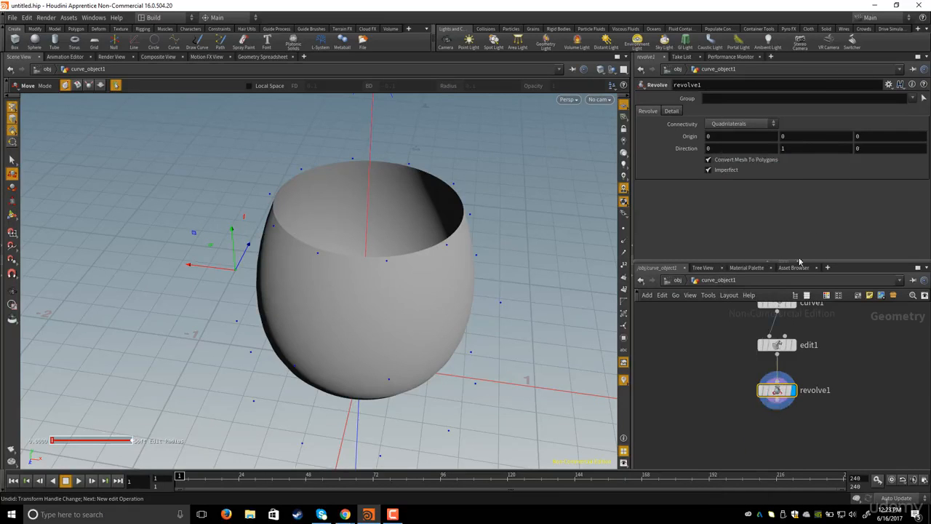
click(775, 416)
click(777, 401)
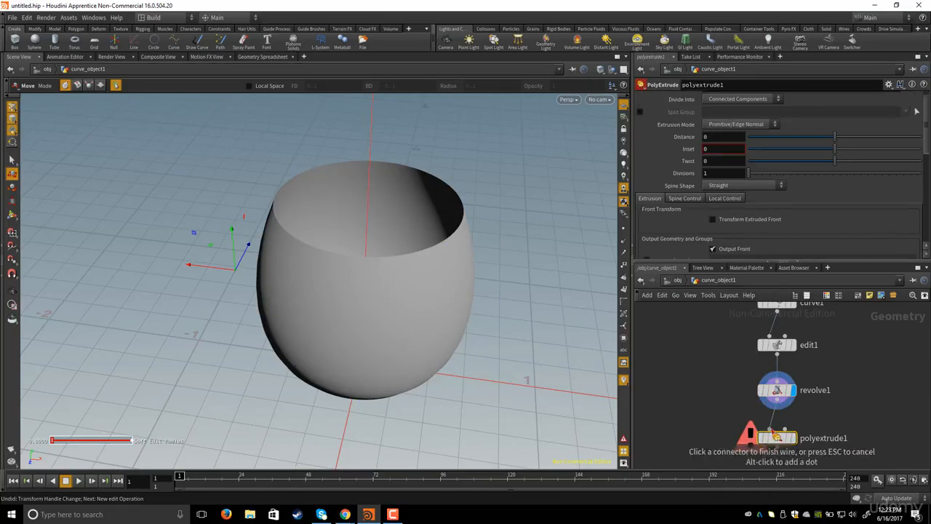
click(771, 429)
middle_drag(841, 404, 842, 385)
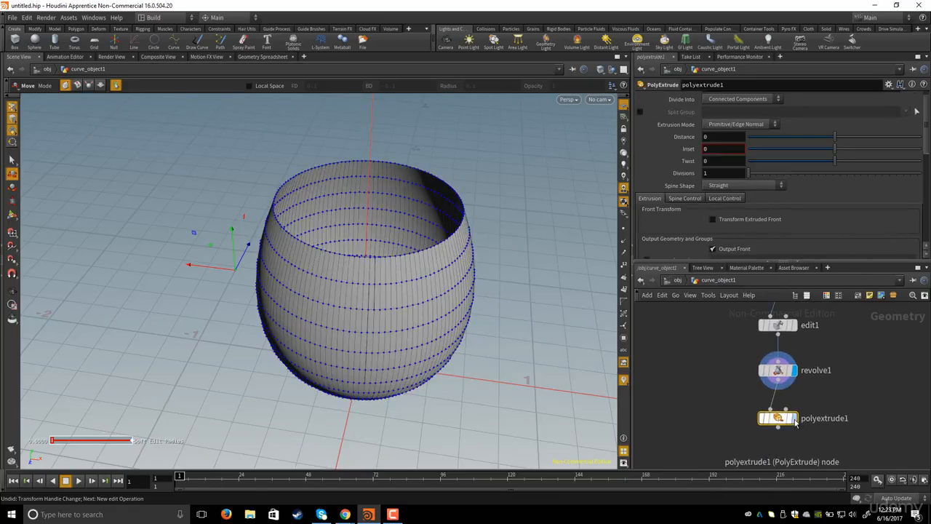
- Display polyextrude1 and set its extrusion distance to 0.06 to give the cup wall thickness
click(795, 420)
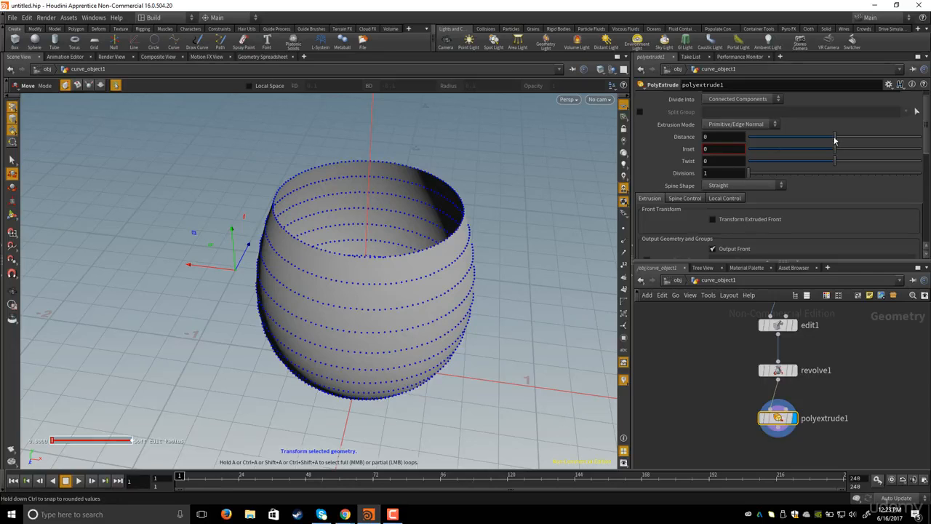
drag(834, 140, 838, 140)
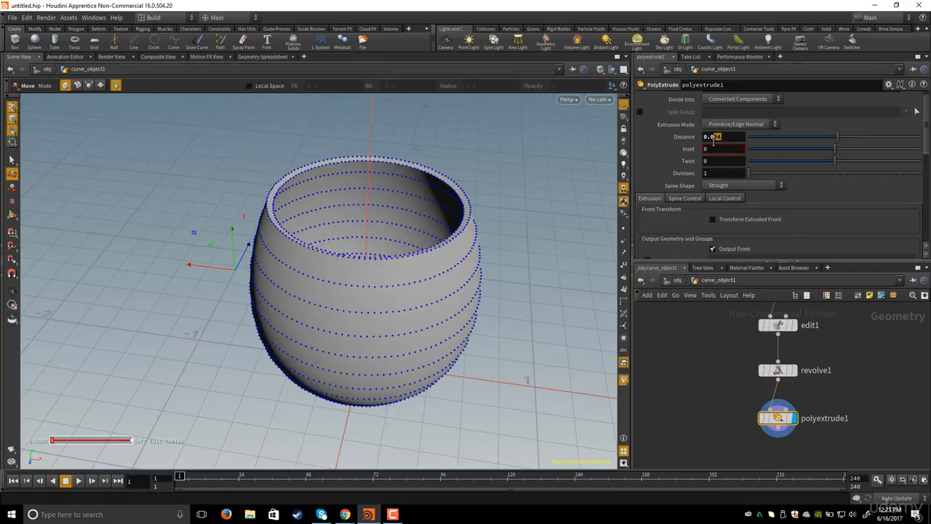
key(Return)
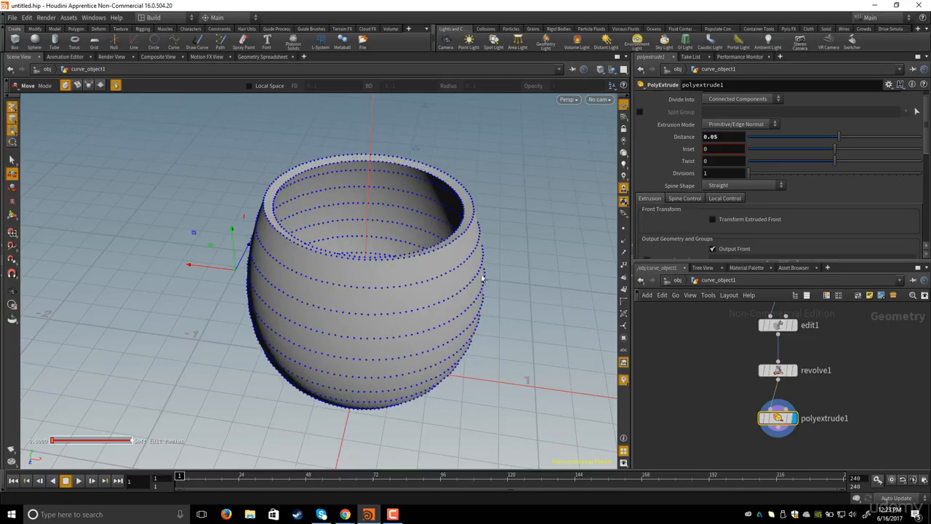
alt+drag(482, 278, 293, 252)
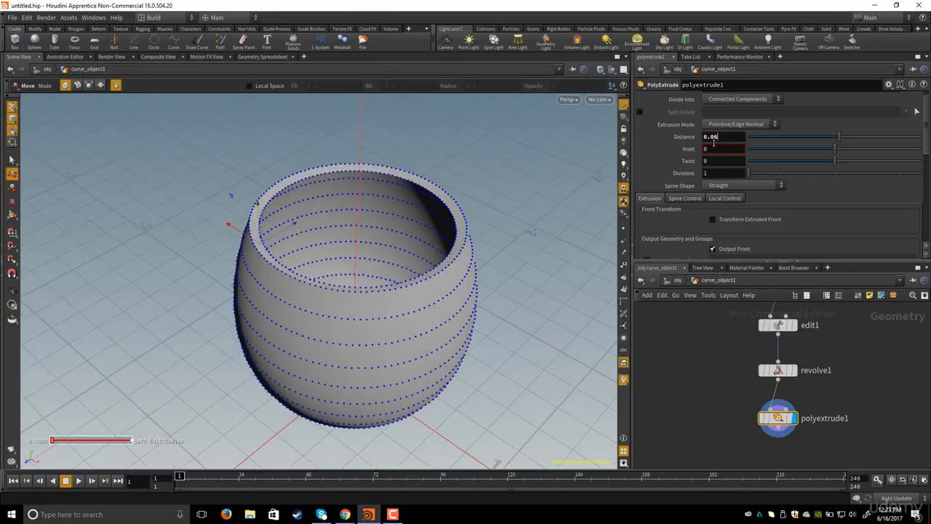
key(Return)
alt+drag(429, 347, 446, 273)
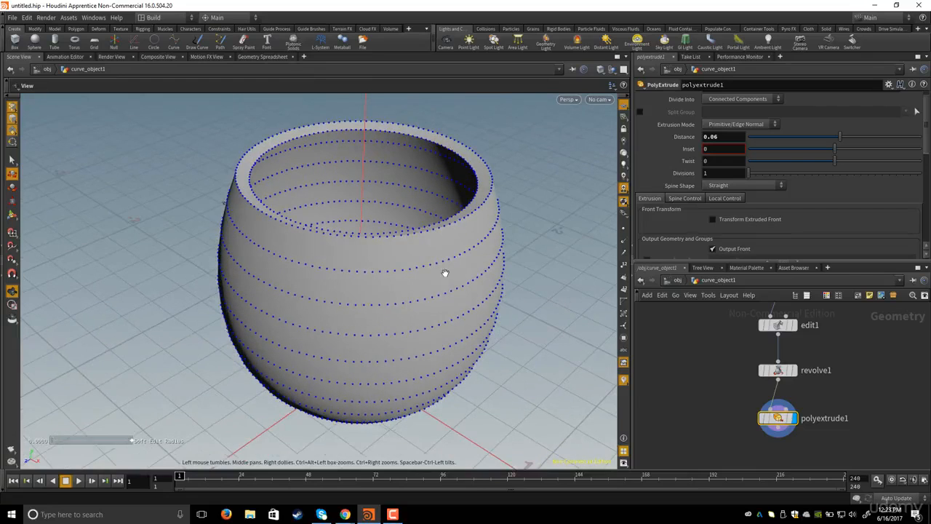
key(t)
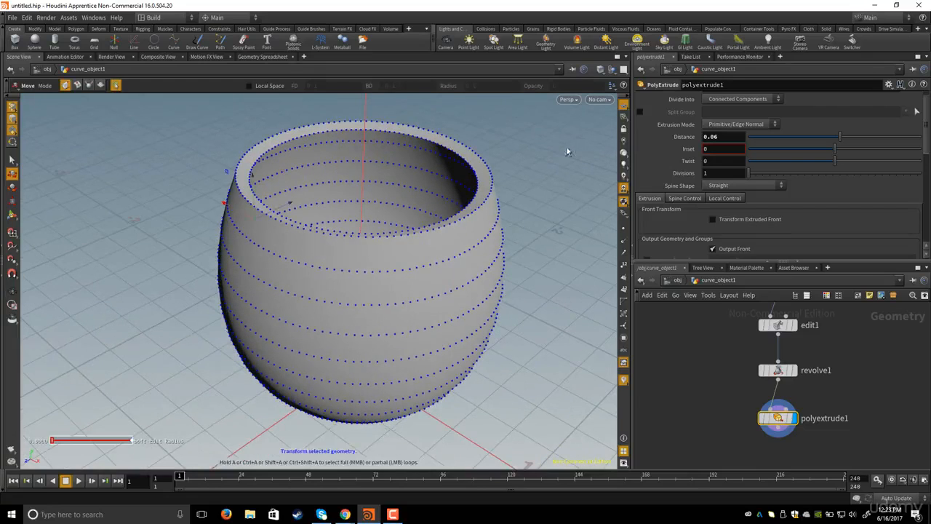
- Switch the viewport to Wireframe shading and examine the extruded rim and the inside of the cup wall
click(599, 70)
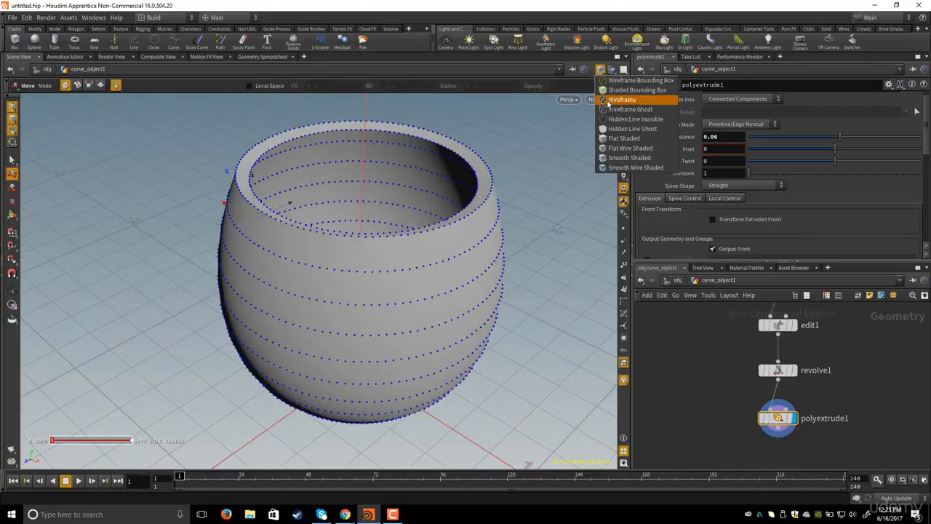
click(618, 100)
drag(409, 213, 270, 183)
scroll(281, 202, up, 5)
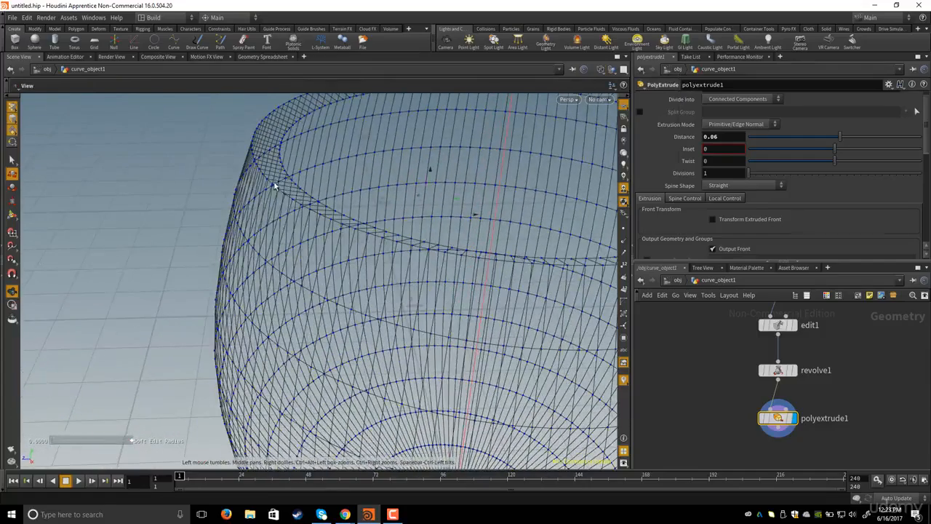
drag(327, 182, 312, 207)
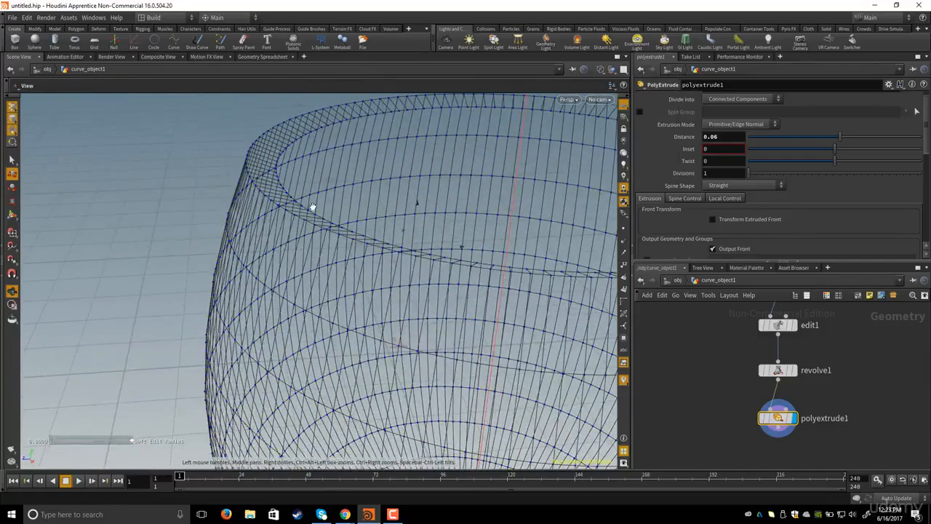
middle_drag(320, 224, 282, 202)
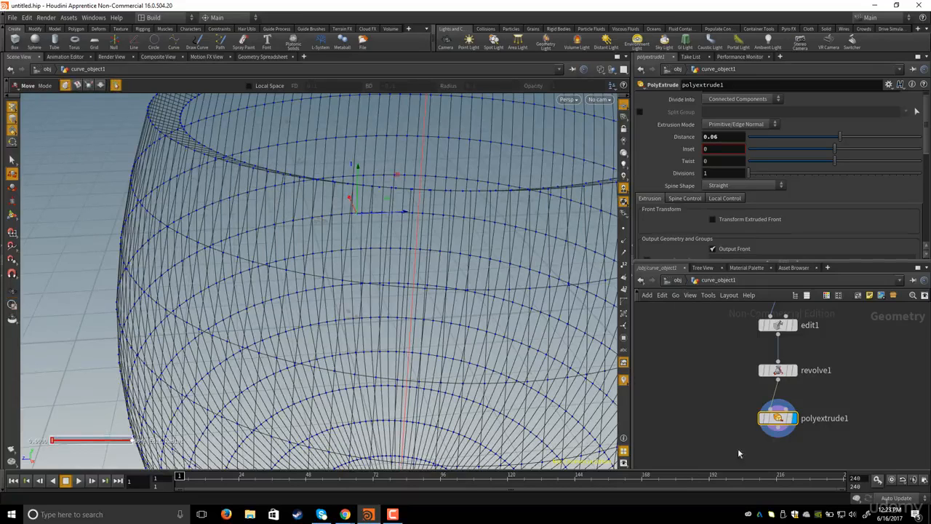
- Enable Output Back on polyextrude1 and check the cup's inner wall in wireframe
drag(726, 408, 781, 442)
scroll(785, 398, up, 1)
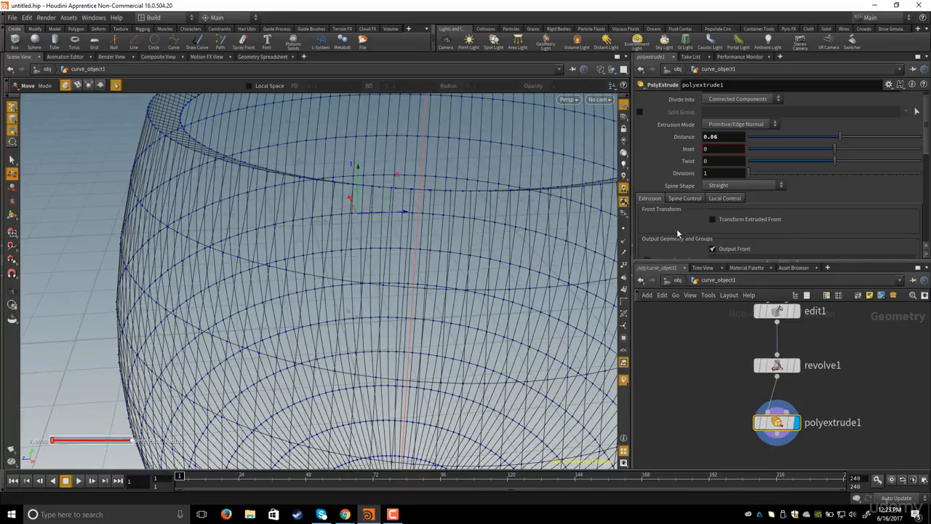
scroll(676, 228, down, 3)
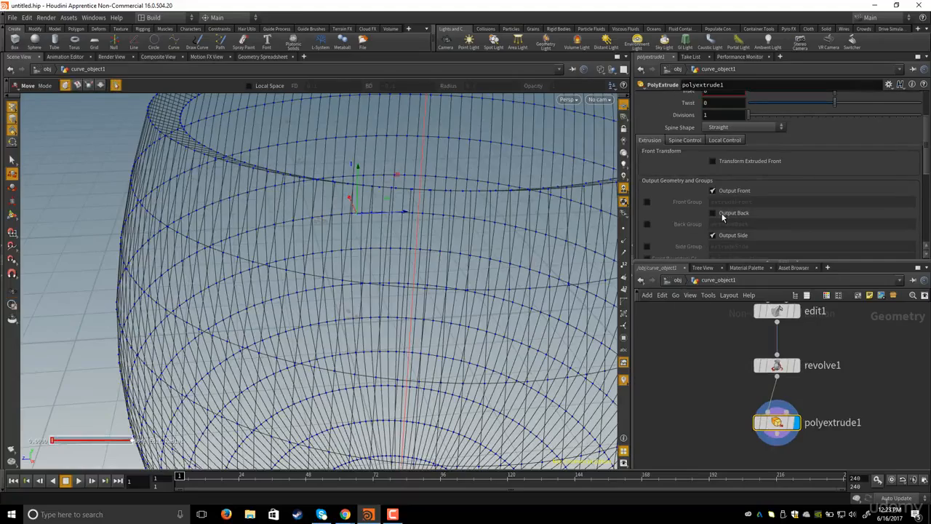
click(721, 216)
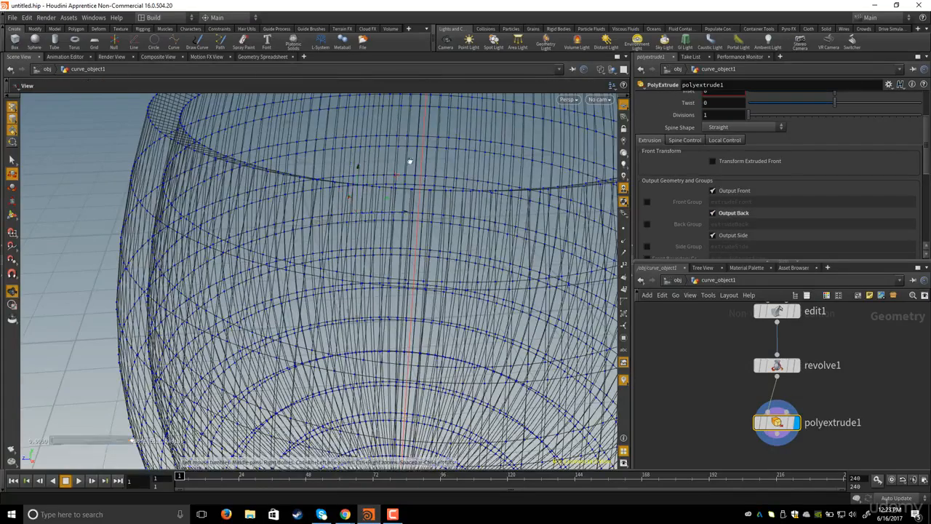
alt+drag(410, 160, 411, 176)
alt+right_drag(412, 175, 302, 176)
drag(412, 269, 548, 298)
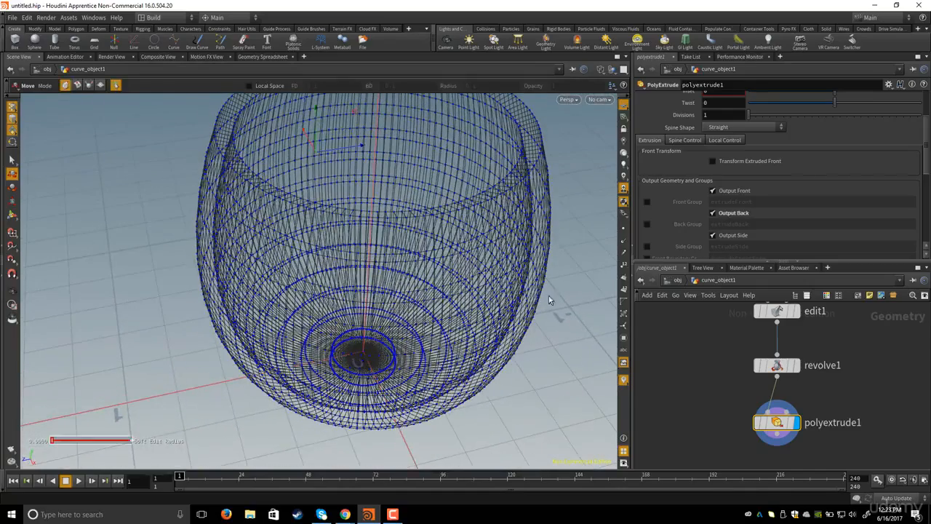
- Set the viewport shading to Smooth Shaded and inspect the thickened cup from outside and above
click(599, 70)
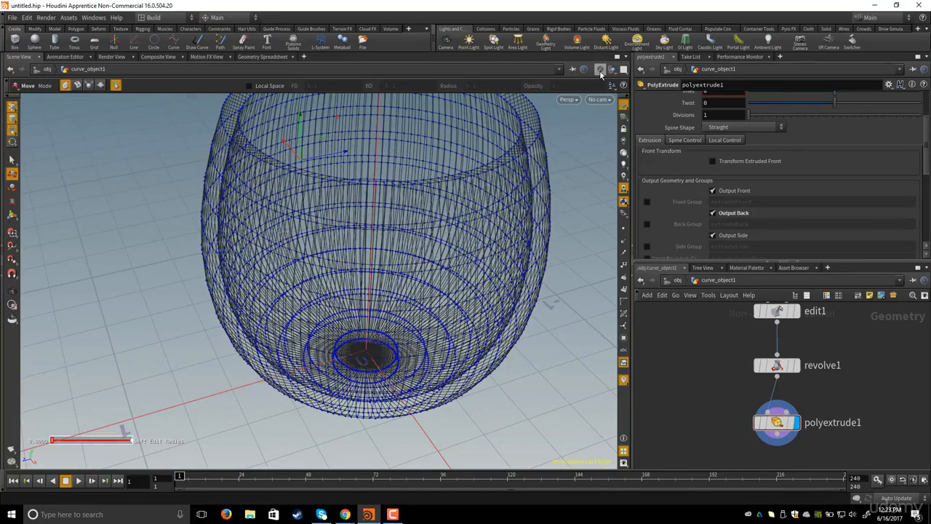
click(600, 70)
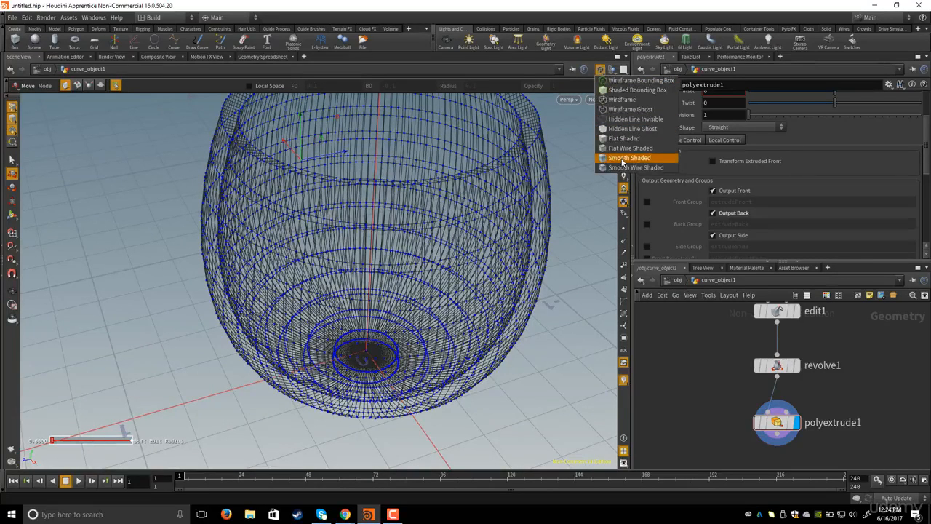
click(624, 161)
mouse_move(434, 201)
mouse_down()
mouse_move(480, 214)
mouse_move(388, 210)
mouse_up()
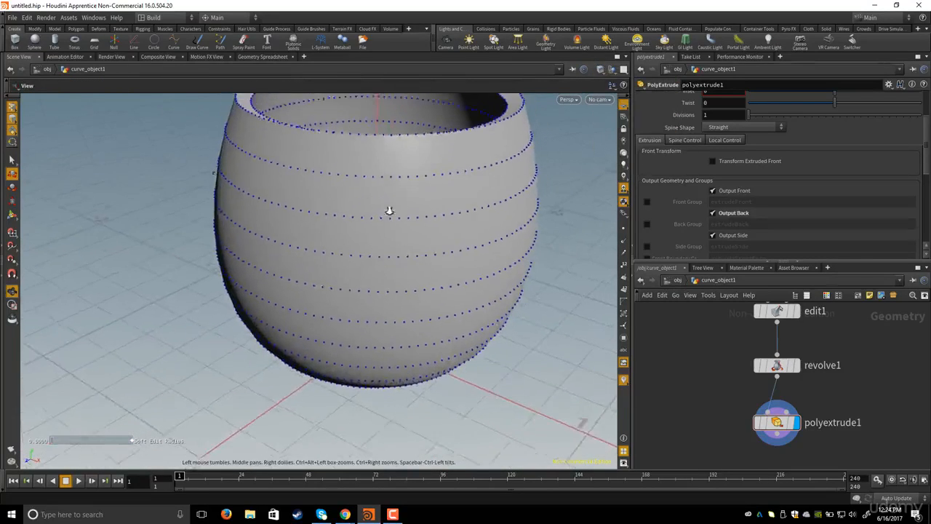
scroll(371, 217, down, 3)
middle_drag(355, 222, 327, 228)
drag(339, 243, 342, 259)
middle_drag(737, 402, 757, 415)
alt+drag(393, 191, 393, 226)
- Add a Font node in empty space beside the mug's node chain
mouse_move(750, 400)
middle_down()
mouse_move(747, 379)
mouse_move(760, 407)
middle_up()
scroll(747, 379, down, 1)
middle_drag(745, 393, 740, 415)
mouse_move(723, 383)
middle_down()
mouse_move(728, 391)
mouse_move(719, 370)
middle_up()
scroll(719, 387, down, 1)
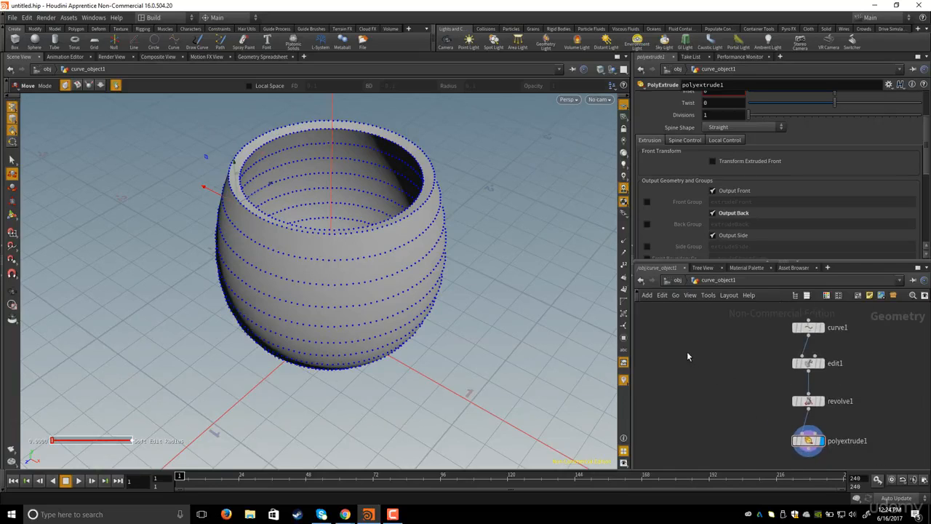
key(Tab)
text(fuse)
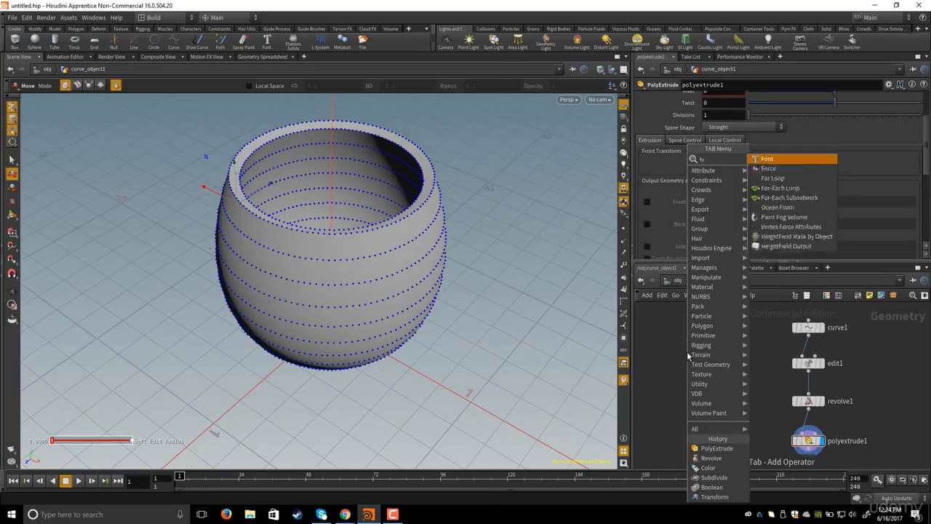
key(Return)
click(687, 355)
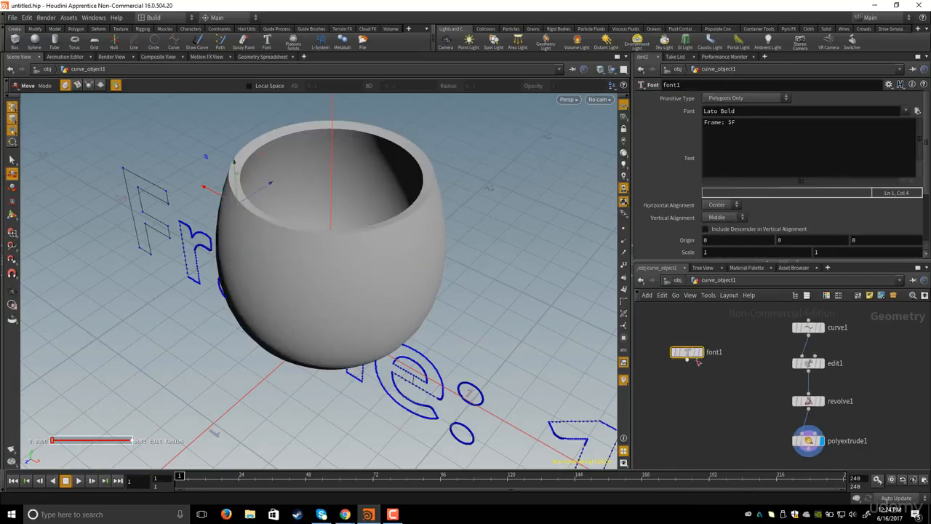
- Replace the font node's default text with "Coffee"
drag(746, 122, 689, 123)
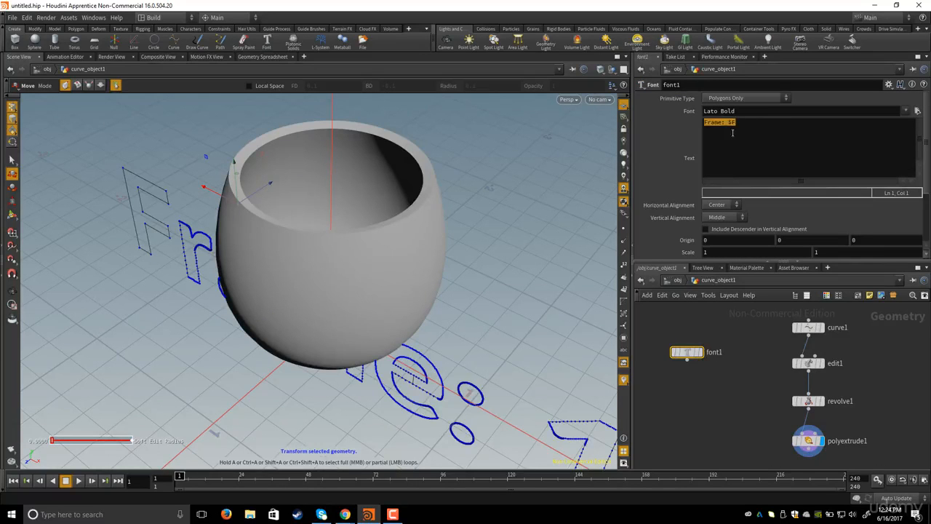
text(Coffee)
click(756, 404)
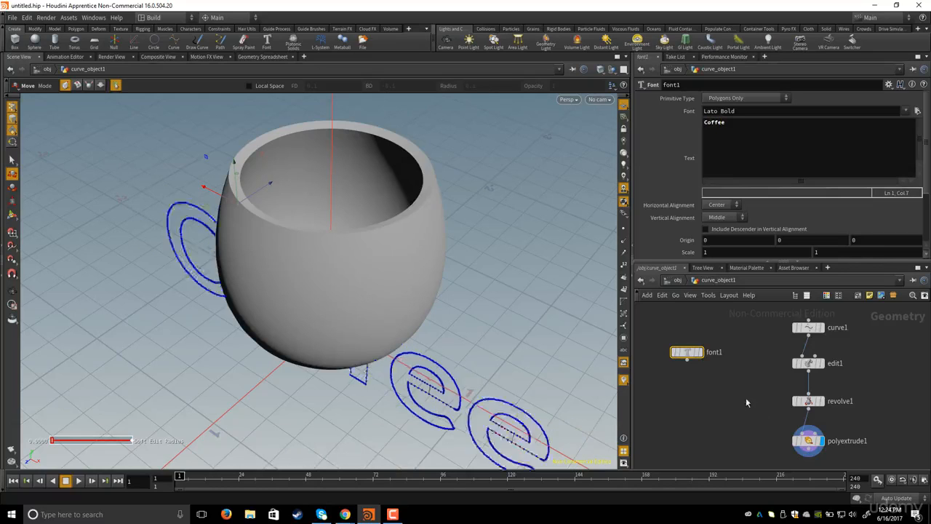
- Display font1 instead of polyextrude1 and view the lettering at an angle
middle_drag(738, 409, 734, 384)
click(699, 350)
right_drag(734, 384, 753, 383)
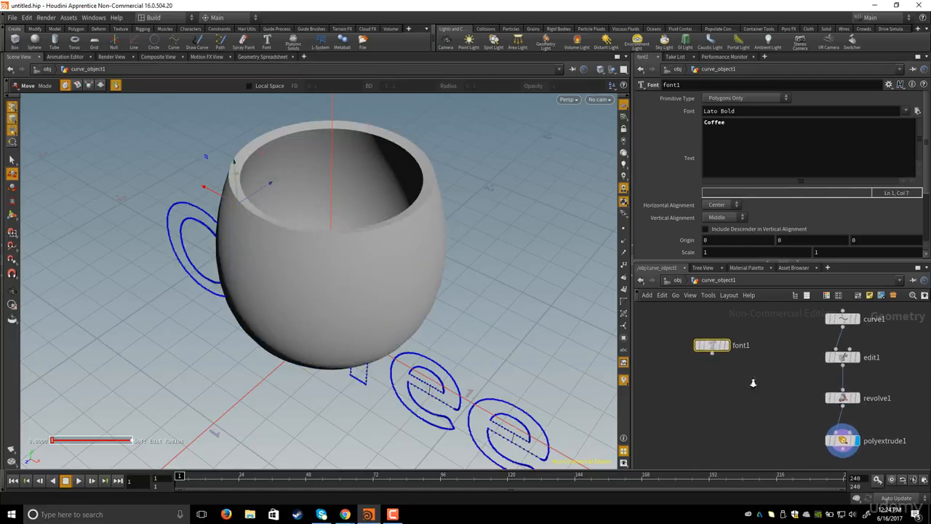
click(727, 347)
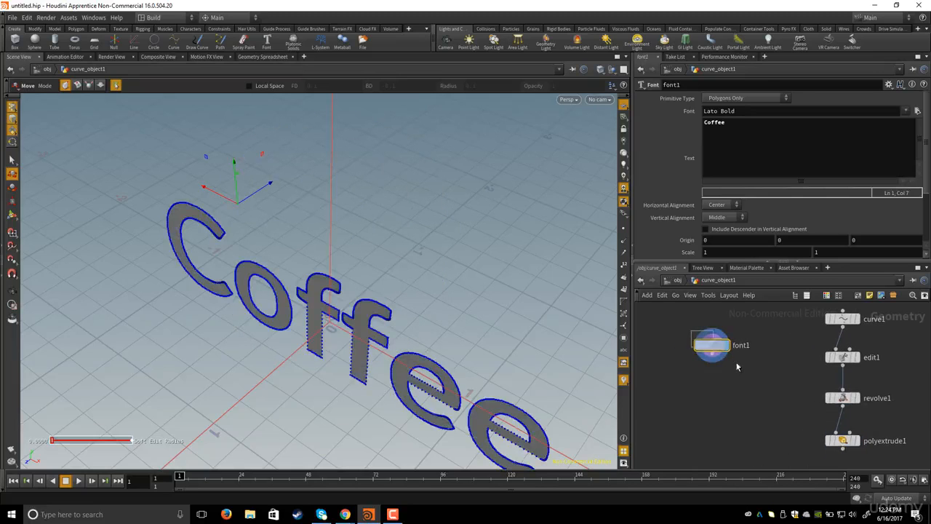
alt+drag(433, 285, 457, 269)
middle_drag(770, 422, 764, 411)
scroll(759, 419, down, 2)
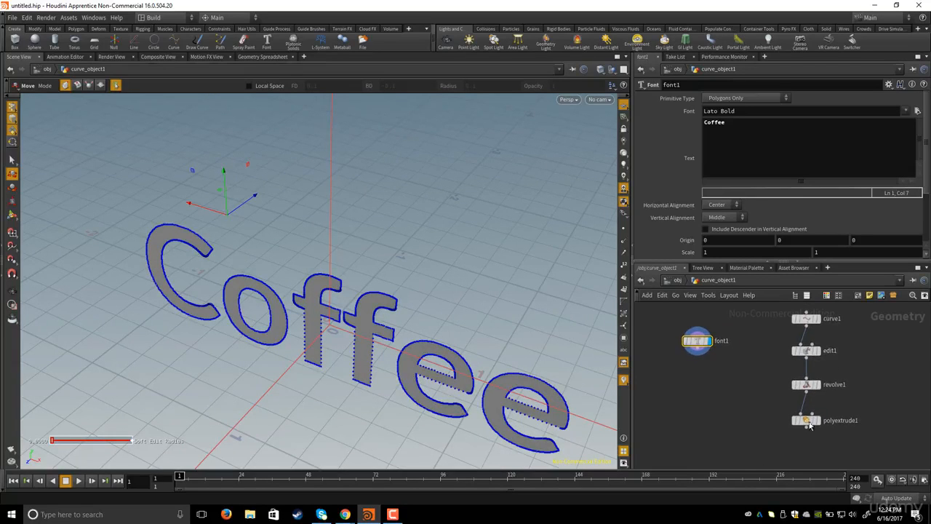
- Turn on the template flag of polyextrude1 to show the cup as a wireframe reference behind the lettering
scroll(805, 422, up, 2)
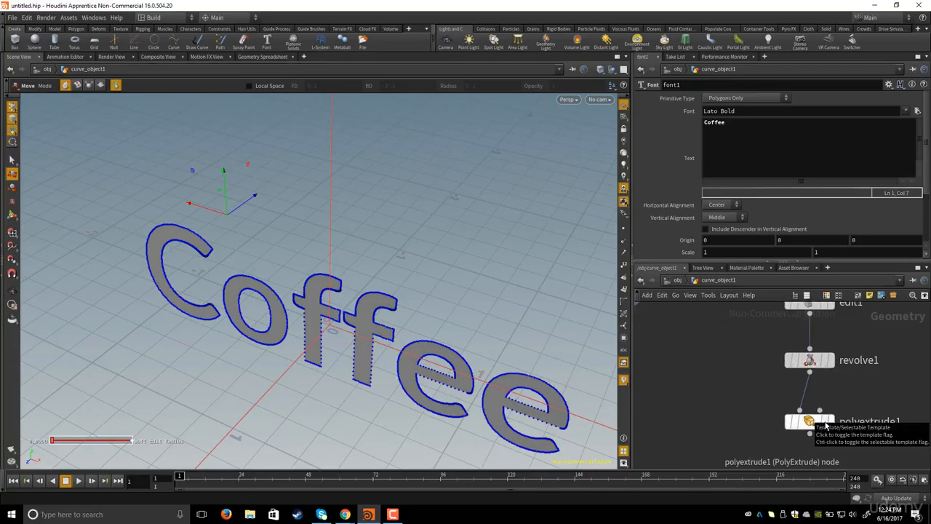
click(825, 422)
alt+drag(415, 266, 426, 273)
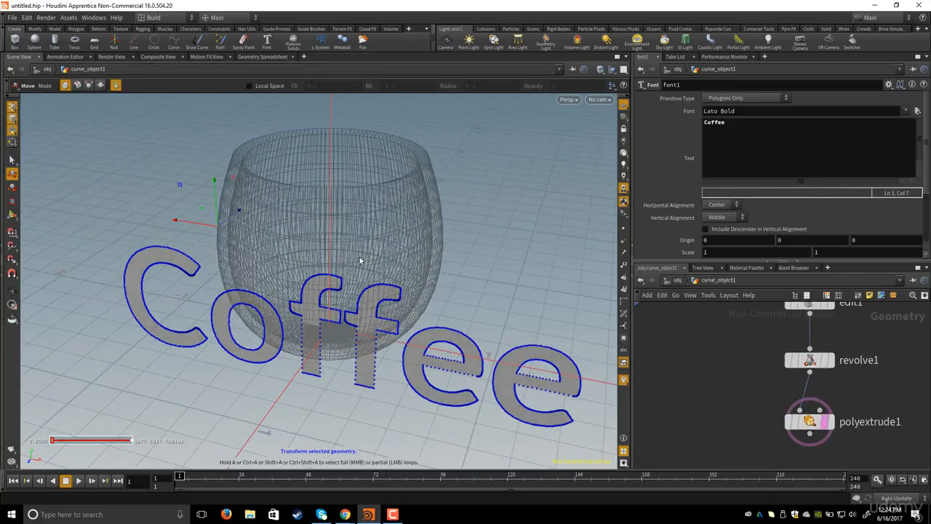
alt+drag(381, 233, 399, 233)
middle_drag(651, 346, 750, 430)
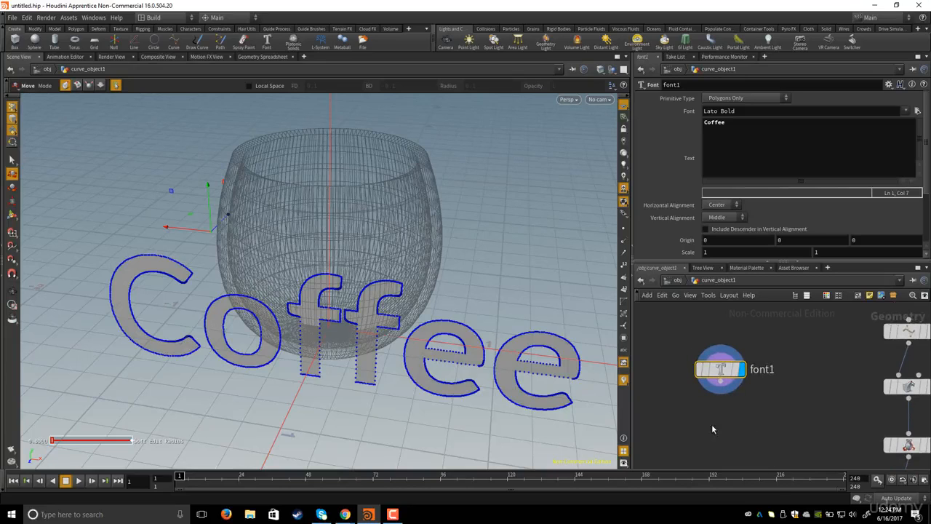
- Add a Transform node directly below font1
key(Tab)
text(tras)
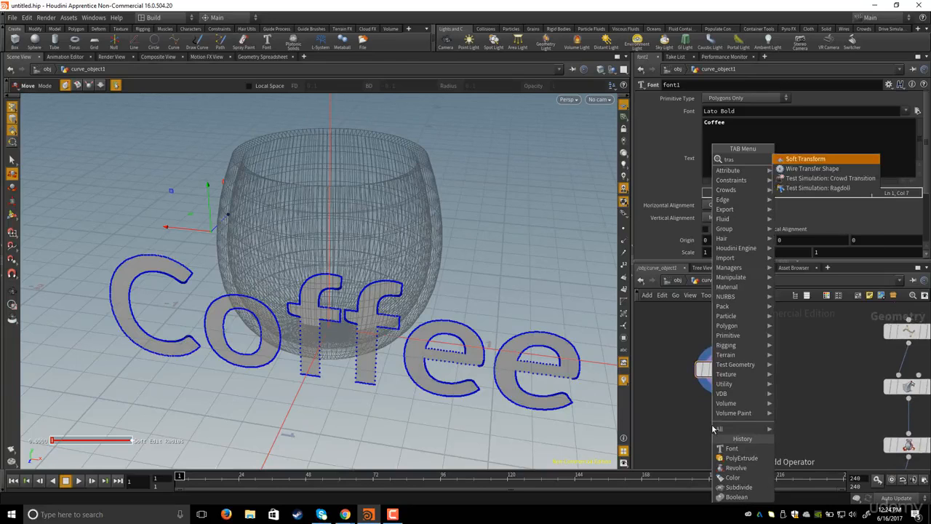
key(BackSpace)
text(ns)
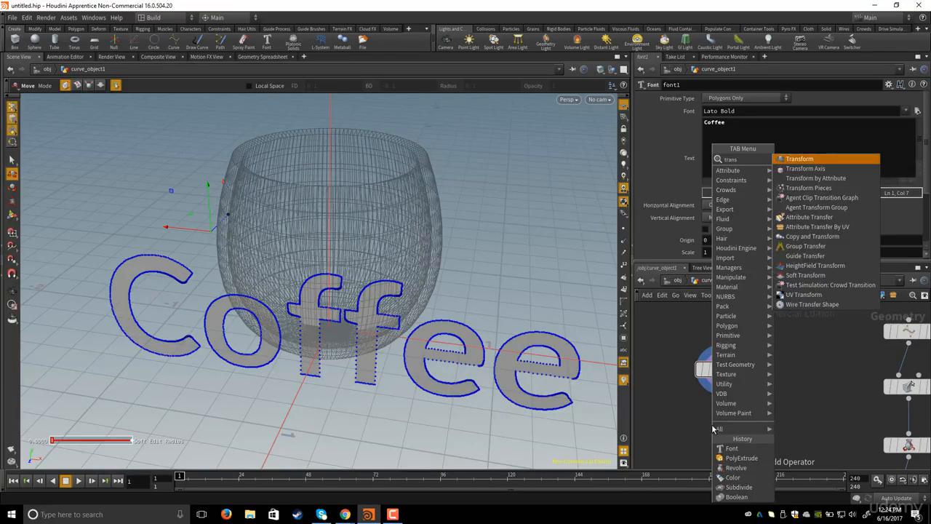
key(Return)
key(Return)
drag(713, 429, 721, 430)
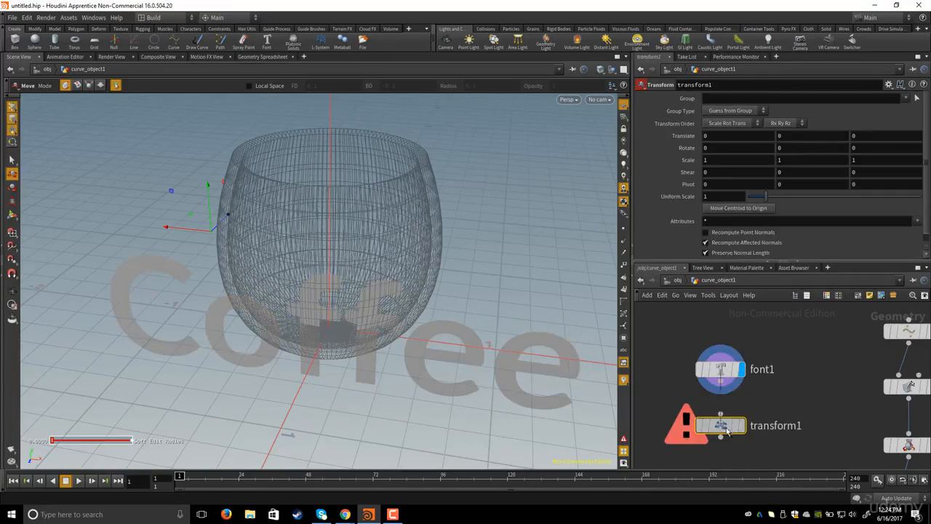
- Wire font1 into transform1 and make transform1 the displayed node
click(720, 382)
click(721, 414)
middle_drag(763, 422, 763, 403)
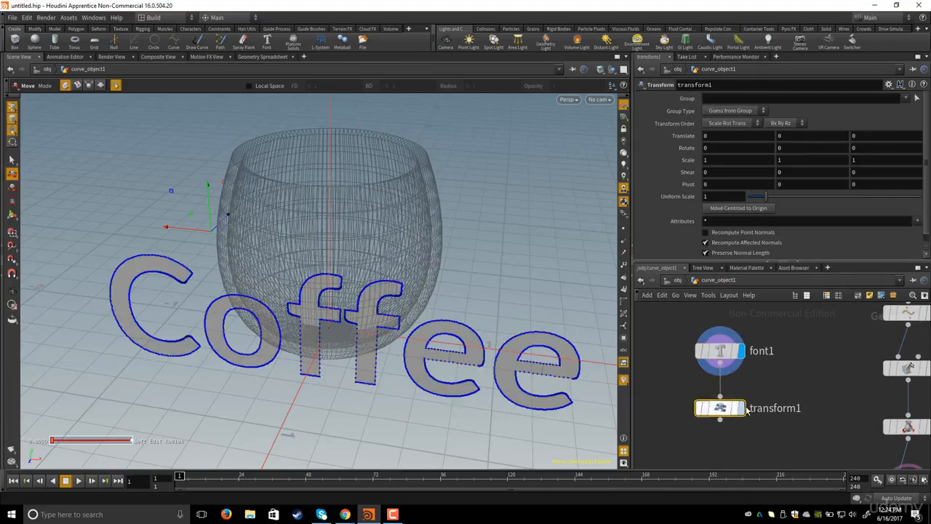
click(741, 407)
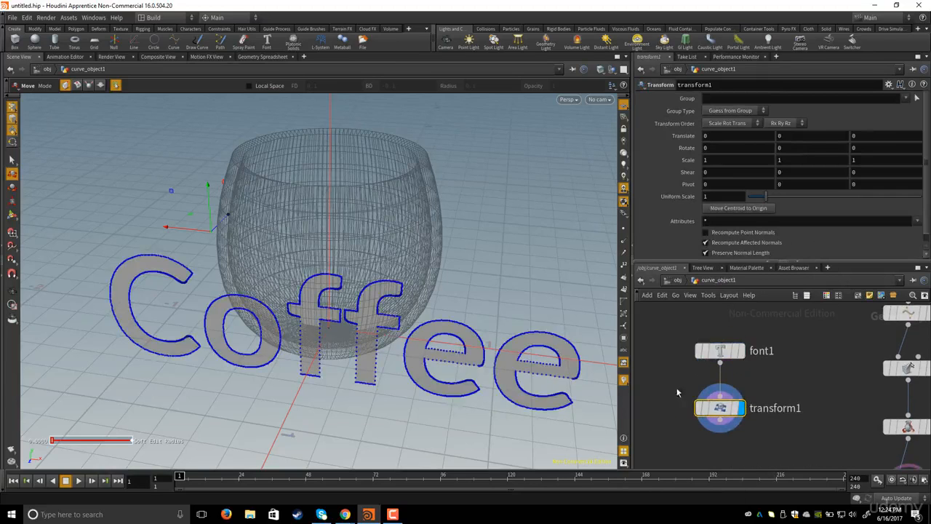
- Scale the Coffee lettering down uniformly to about 0.43 through transform1
click(12, 215)
alt+drag(361, 206, 299, 200)
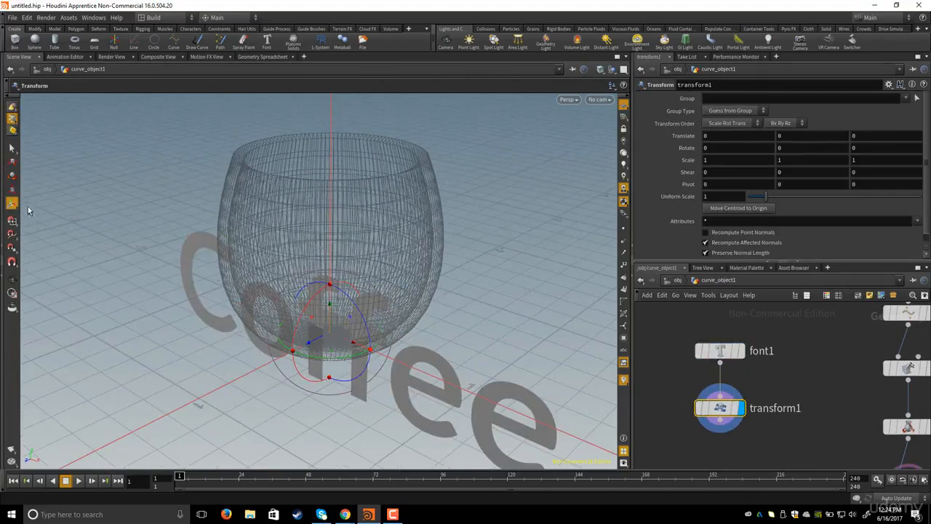
click(12, 191)
drag(370, 357, 346, 342)
alt+drag(400, 314, 320, 342)
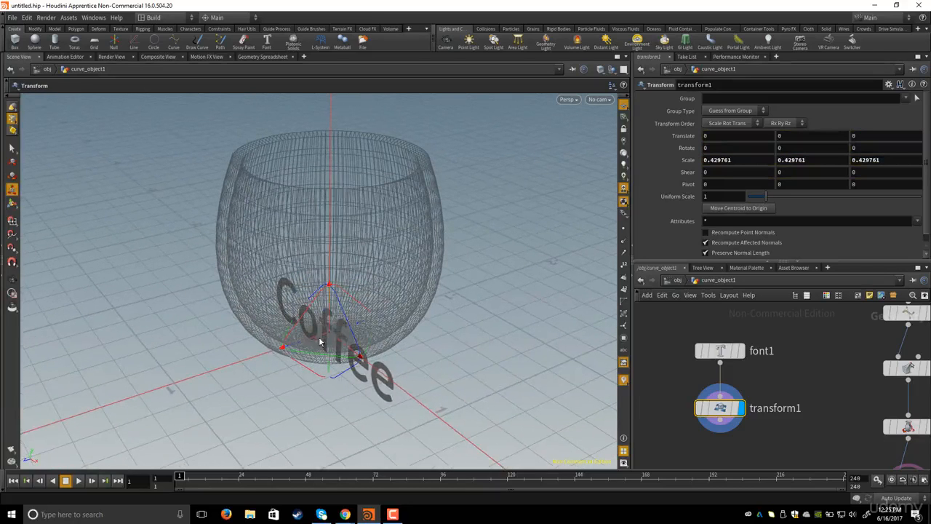
- Move the lettering to about 0.63 in Y and 0.69 in Z at the cup's wall and shrink it to a scale of about 0.28
click(10, 205)
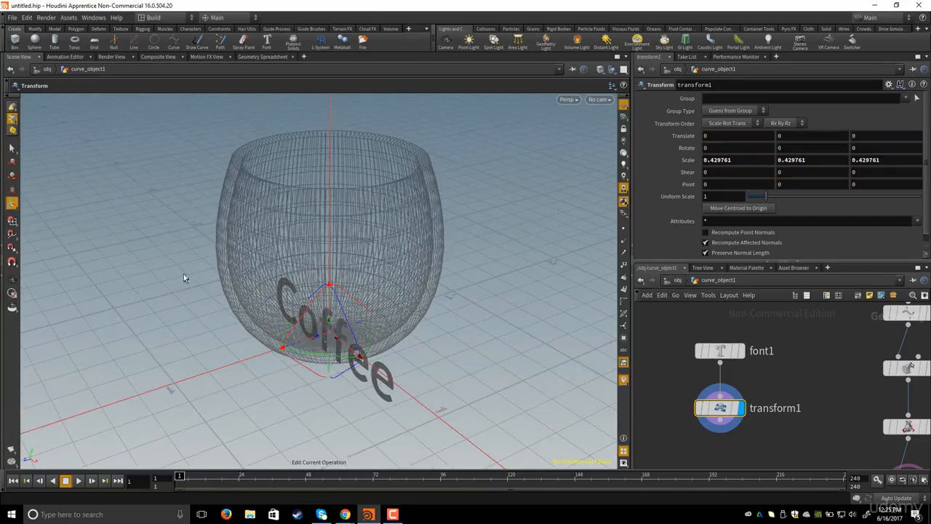
alt+drag(183, 276, 284, 308)
drag(336, 335, 239, 285)
drag(202, 235, 191, 234)
alt+drag(215, 289, 308, 320)
alt+drag(234, 280, 259, 266)
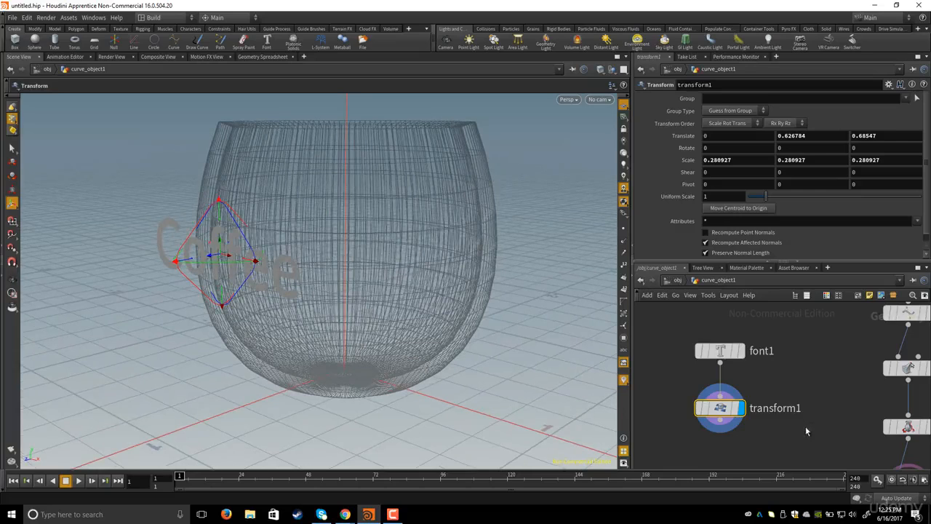
- Add a Ray node below transform1, between the lettering and mug chains
scroll(806, 427, down, 3)
middle_drag(805, 427, 762, 374)
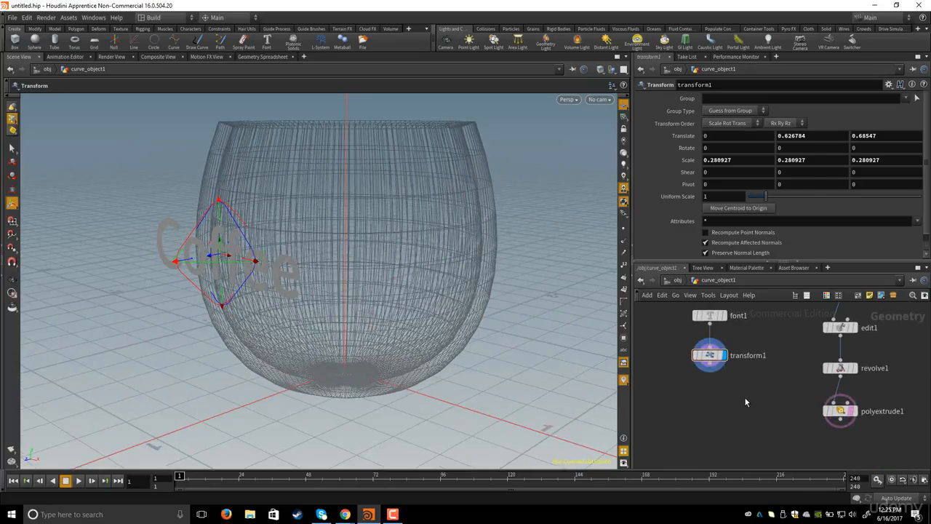
key(Tab)
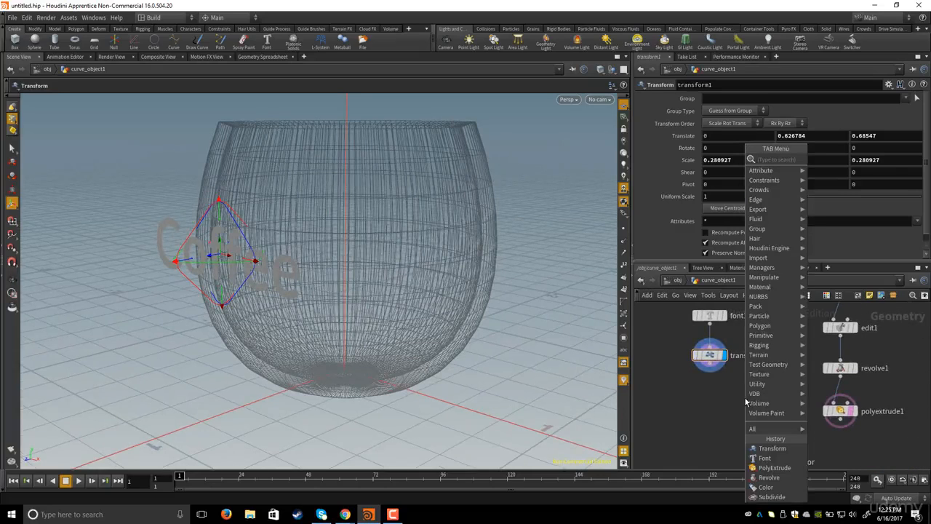
text(ray)
key(Return)
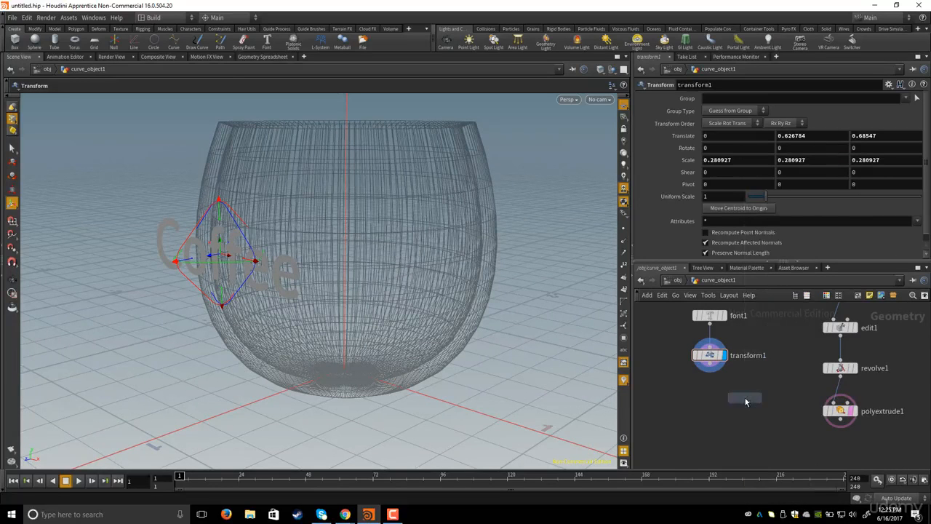
click(753, 428)
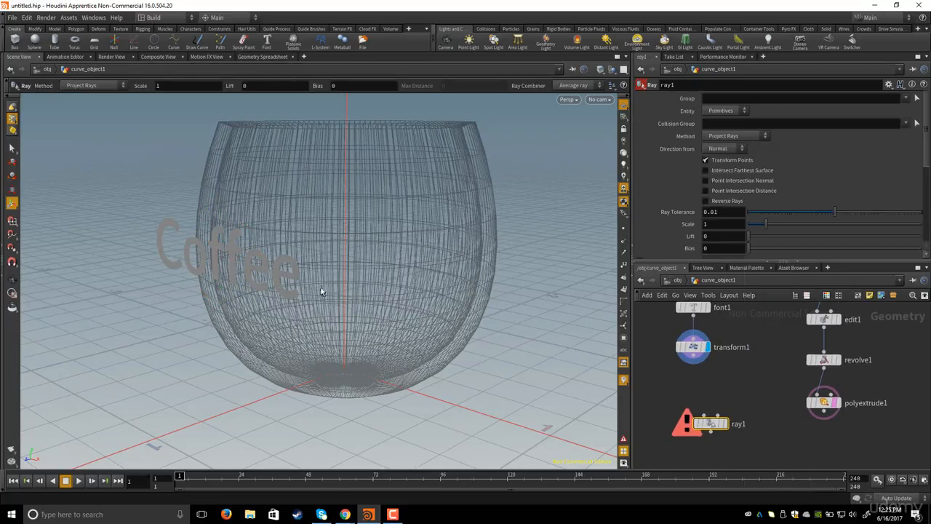
- Wire transform1 into ray1's first input and polyextrude1 into its second, and display ray1
alt+drag(321, 291, 245, 263)
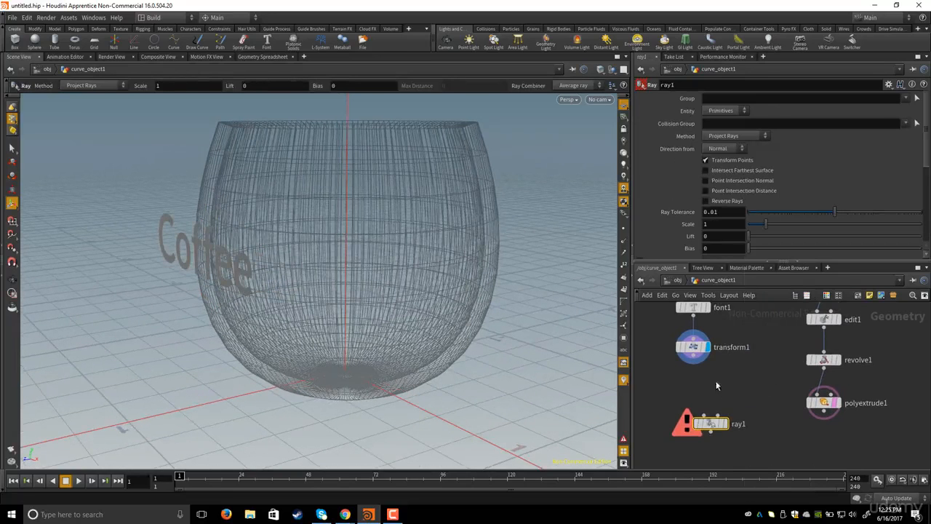
click(693, 362)
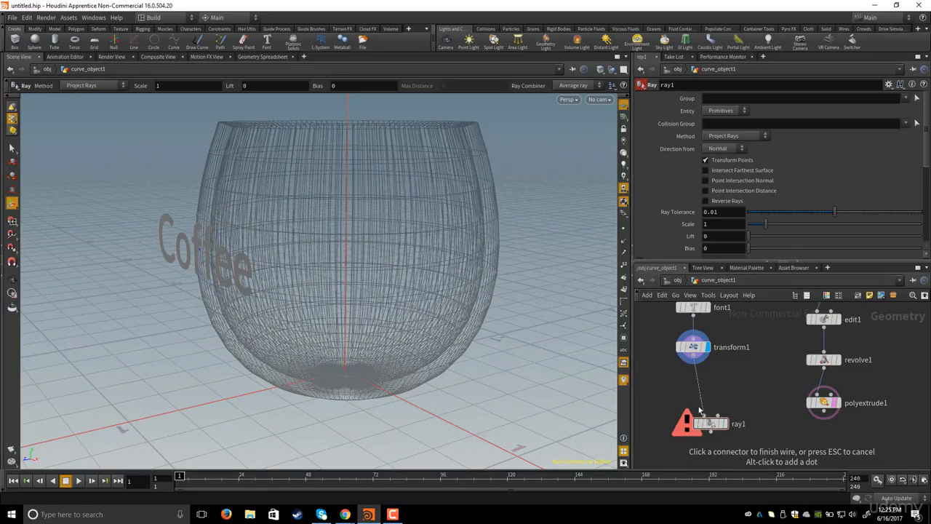
click(703, 415)
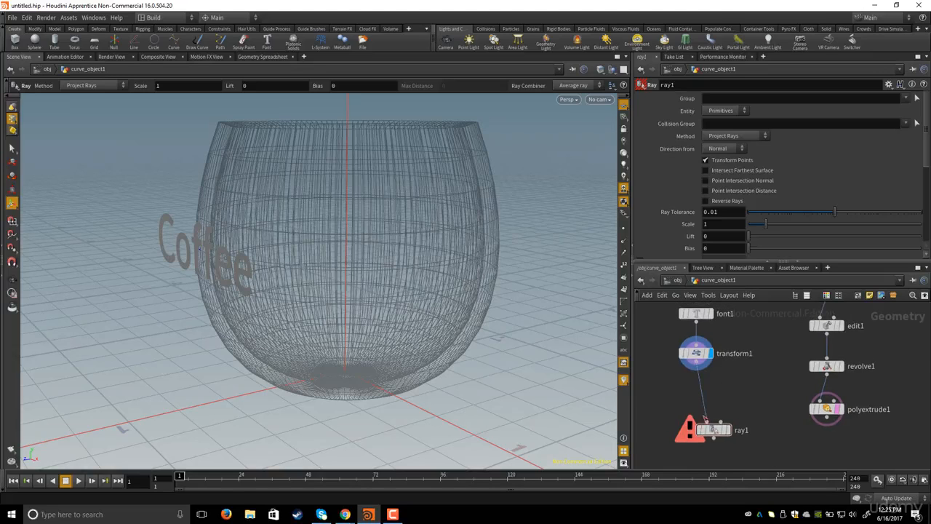
middle_drag(746, 395, 758, 396)
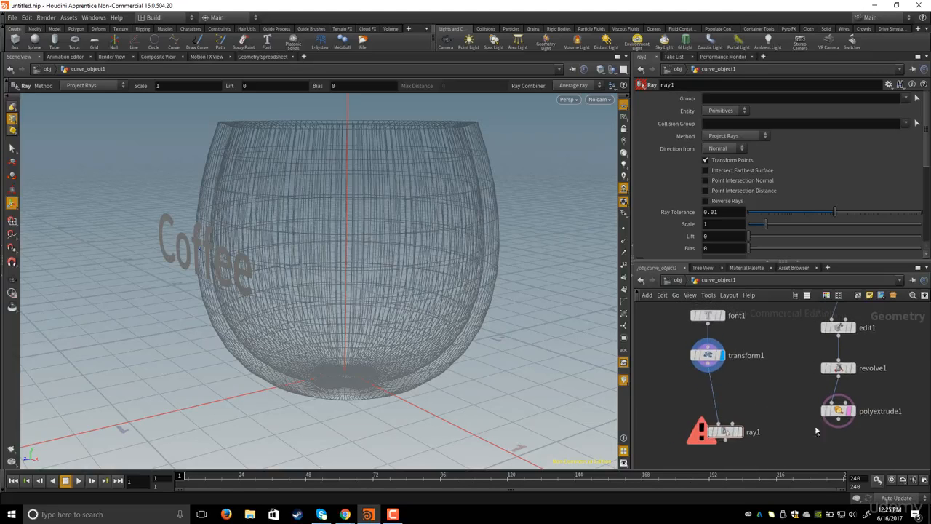
click(841, 423)
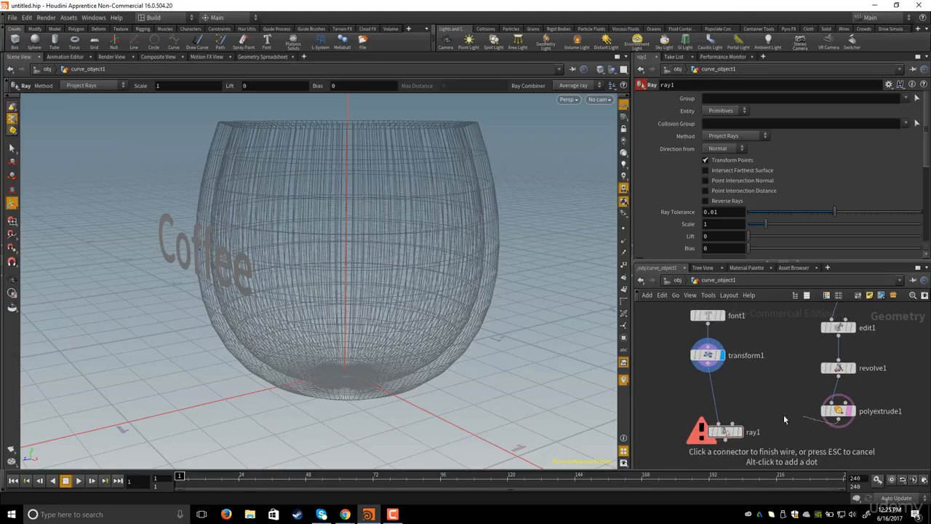
click(747, 424)
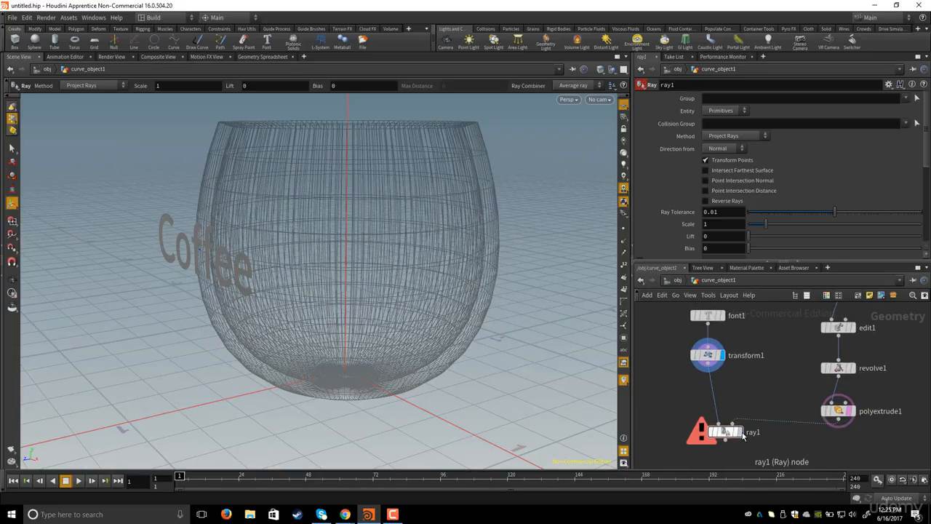
click(742, 433)
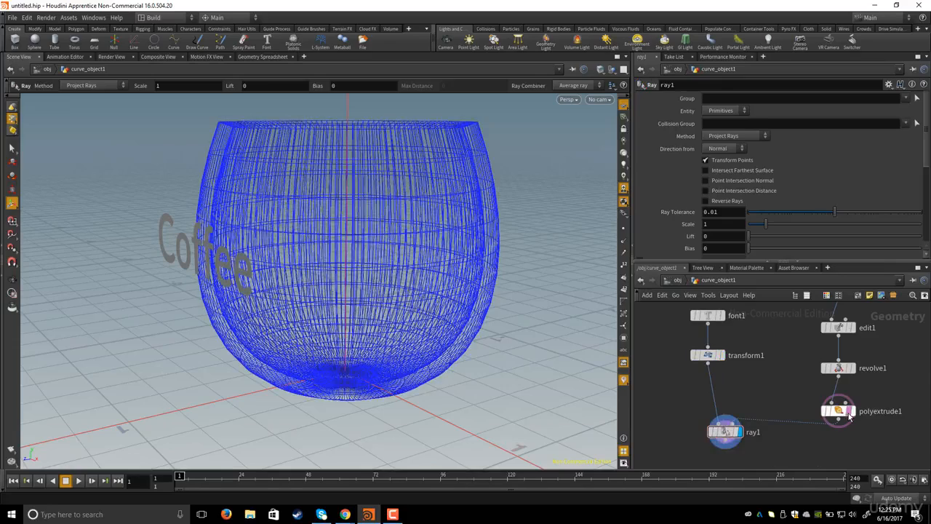
- Turn off the template flag of polyextrude1 and select ray1
click(849, 415)
middle_drag(793, 390, 801, 387)
drag(788, 383, 697, 456)
mouse_move(316, 202)
alt+mouse_down()
mouse_move(272, 189)
mouse_move(301, 208)
alt+mouse_up()
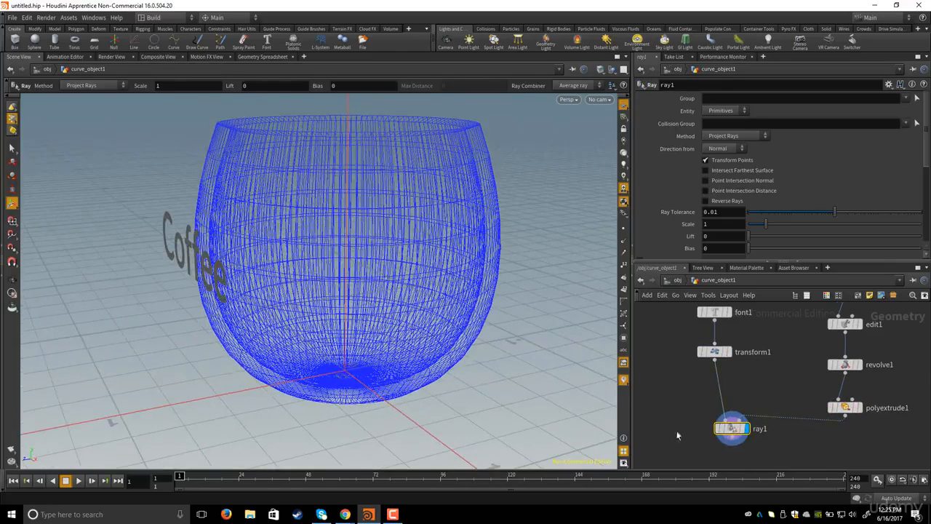
drag(692, 411, 765, 429)
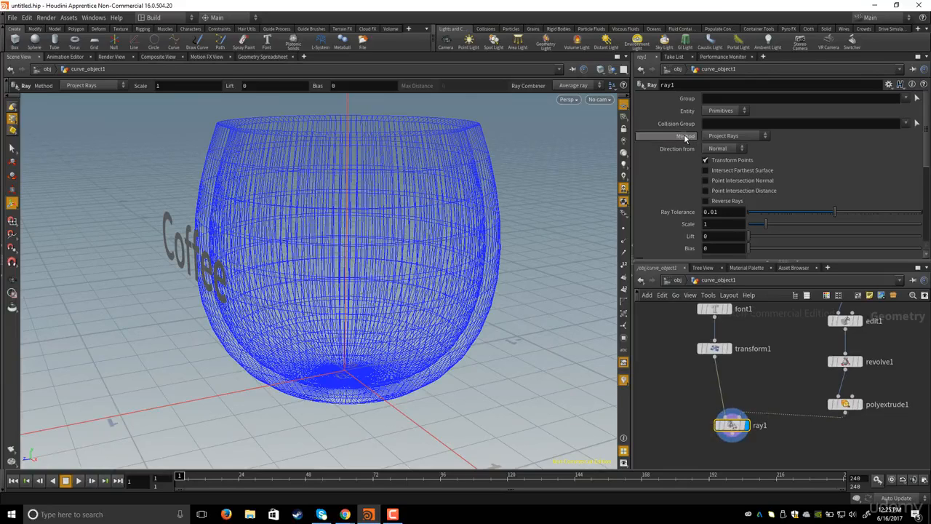
- Set ray1's projection method to Minimum Distance and inspect the lettering wrapped on the cup up close
click(732, 136)
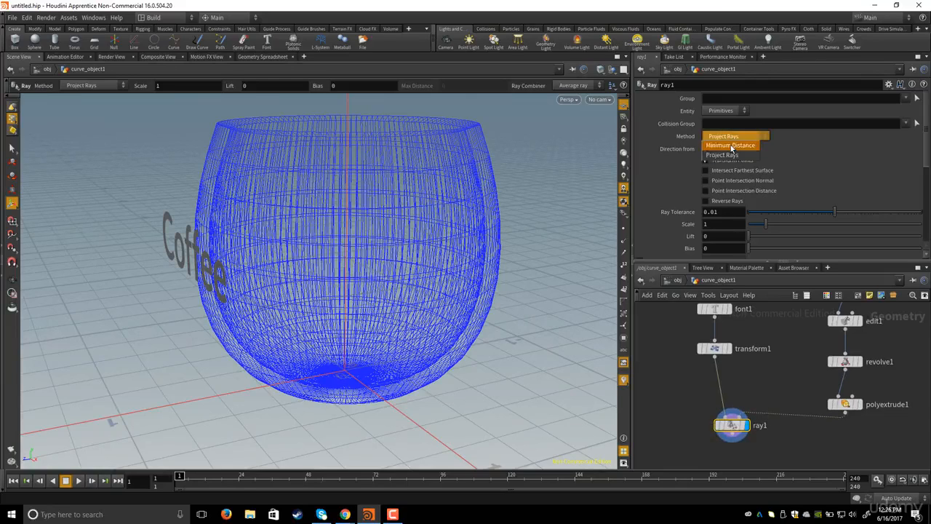
click(728, 149)
drag(296, 222, 256, 228)
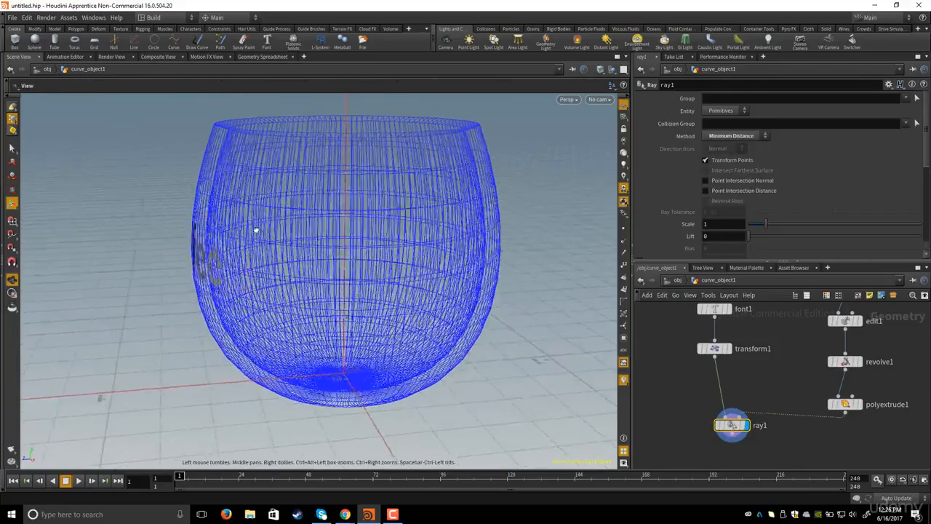
right_drag(255, 229, 370, 262)
middle_drag(233, 240, 345, 267)
drag(345, 266, 394, 261)
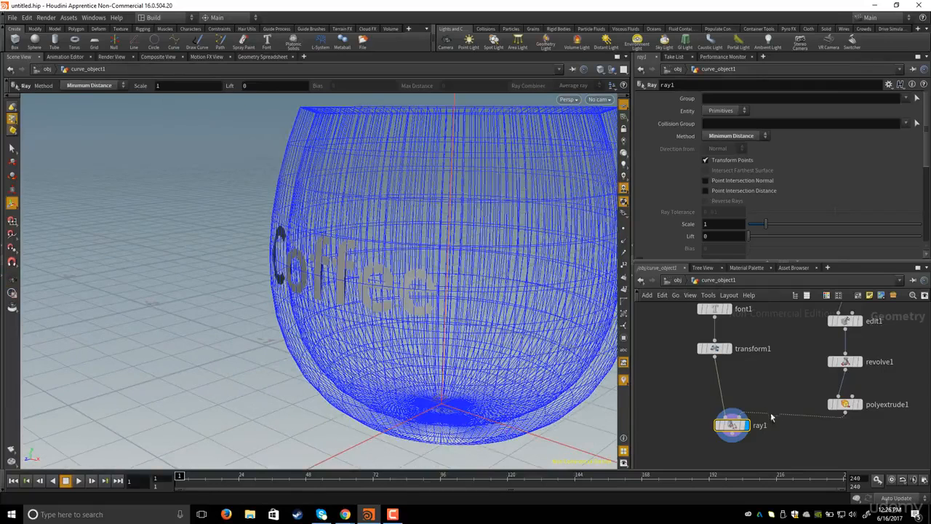
- Align ray1 under transform1 and add a PolyExtrude node below it
drag(735, 430, 724, 427)
middle_drag(697, 447, 719, 414)
key(Tab)
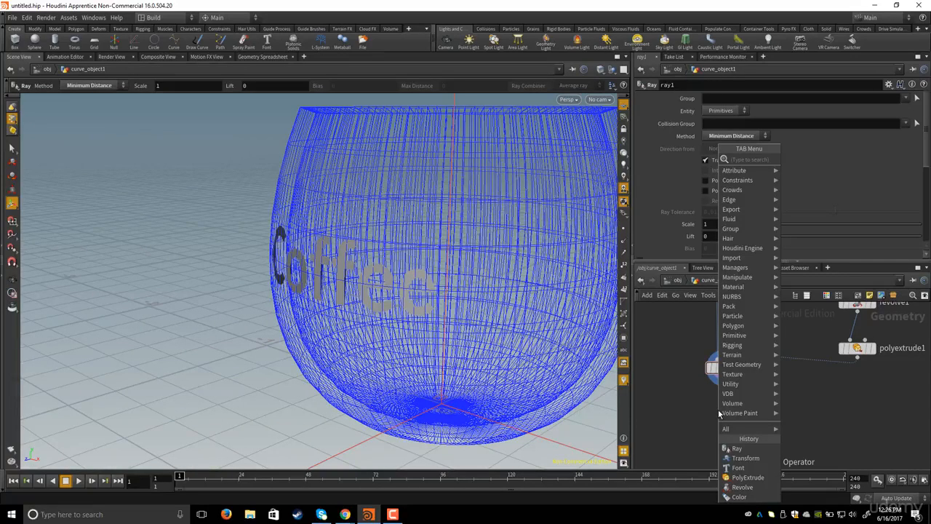
text(ext)
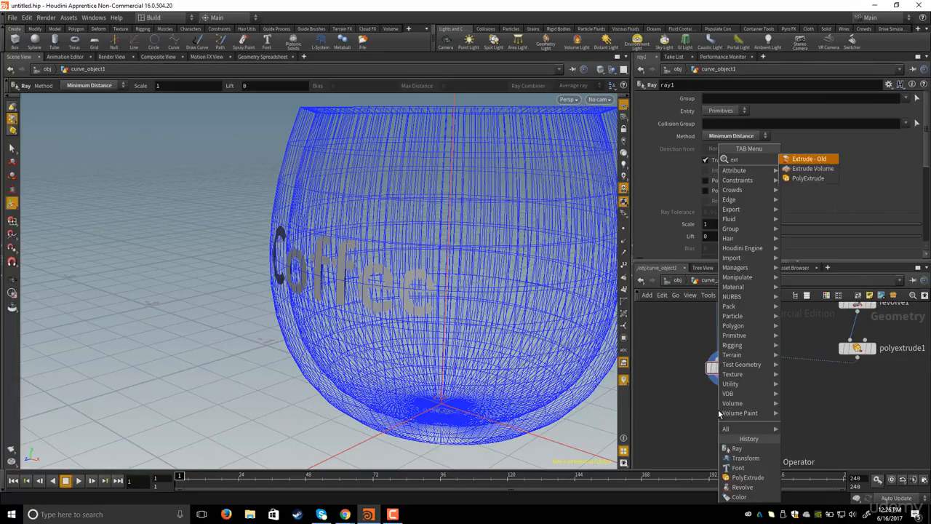
click(808, 179)
click(722, 416)
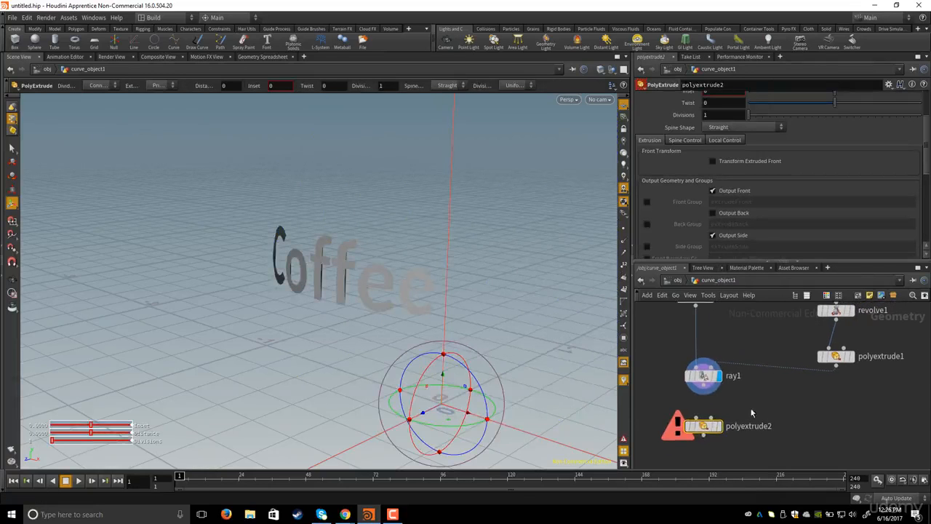
- Wire ray1 into polyextrude2 and display polyextrude2, viewing the lettering from the side
click(706, 424)
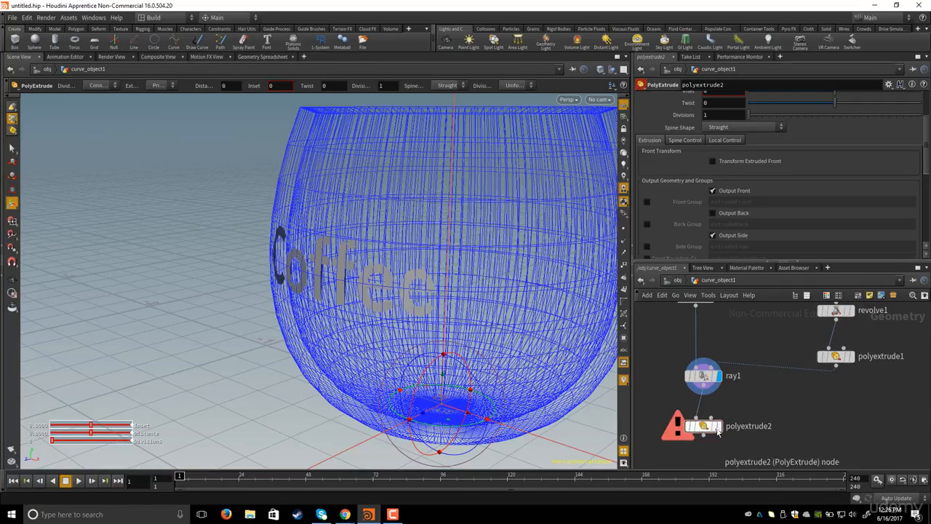
click(719, 429)
drag(393, 263, 345, 276)
key(Return)
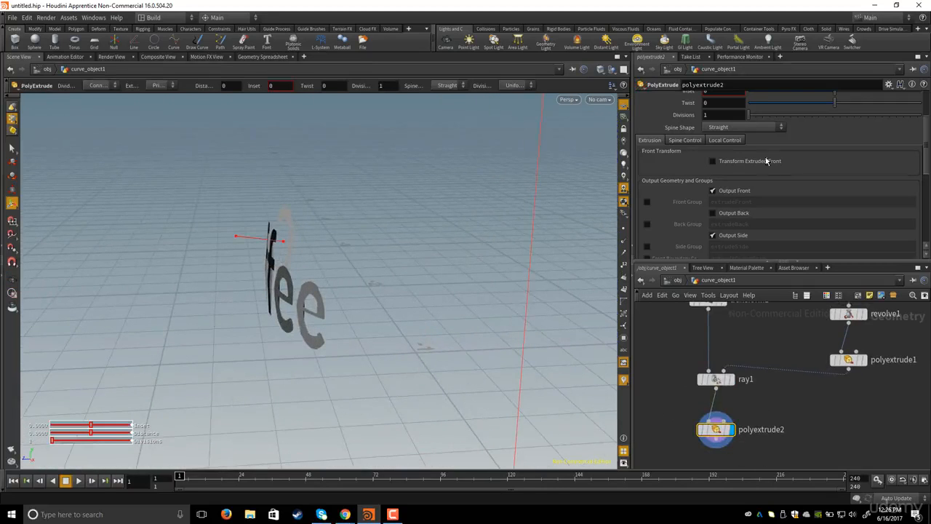
- Set polyextrude2's extrusion distance to 0.073 to thicken the curved lettering
scroll(694, 145, up, 3)
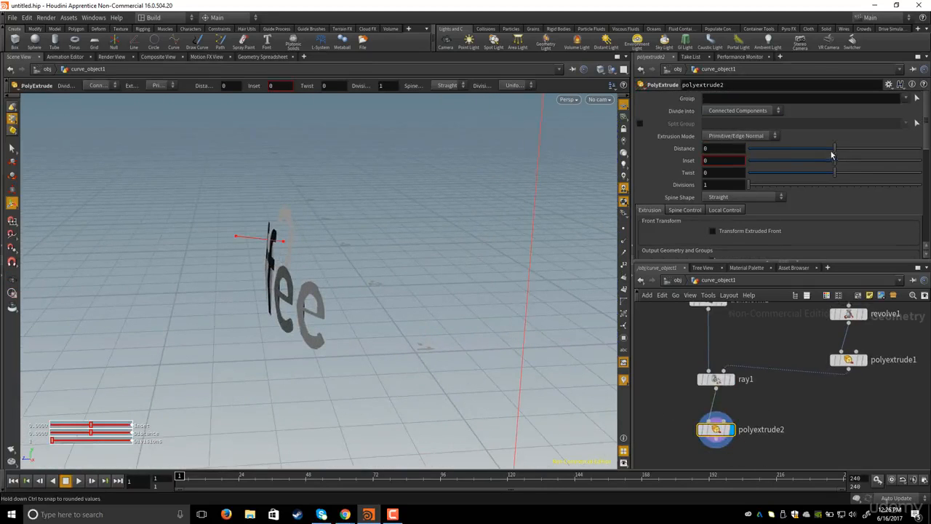
drag(841, 152, 840, 153)
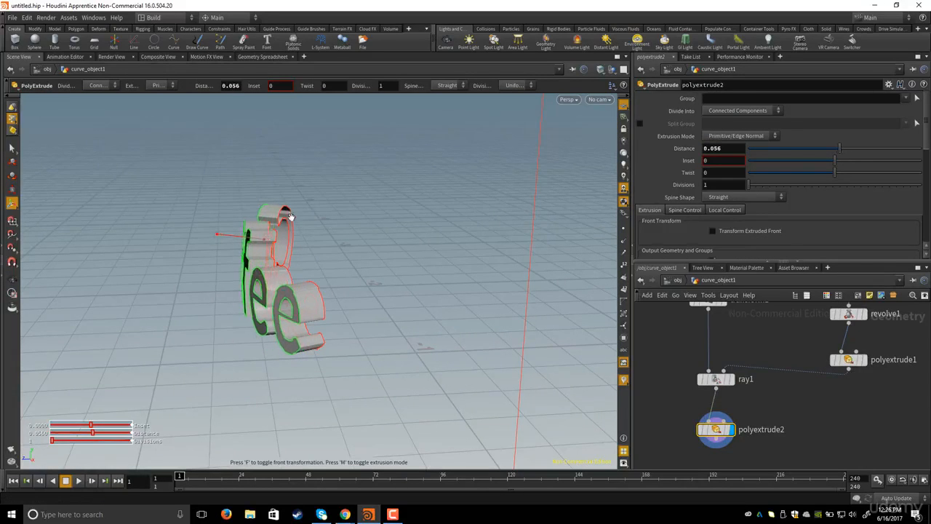
alt+drag(290, 216, 294, 225)
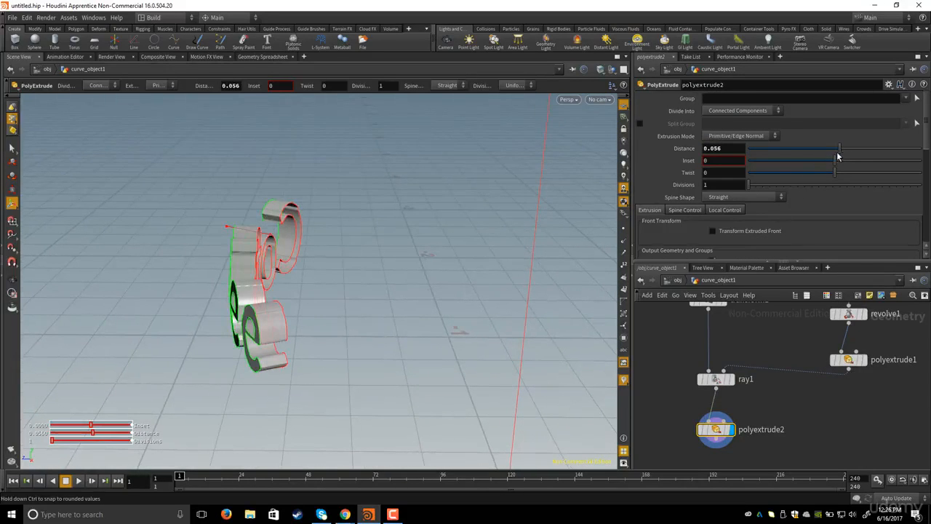
drag(837, 156, 842, 155)
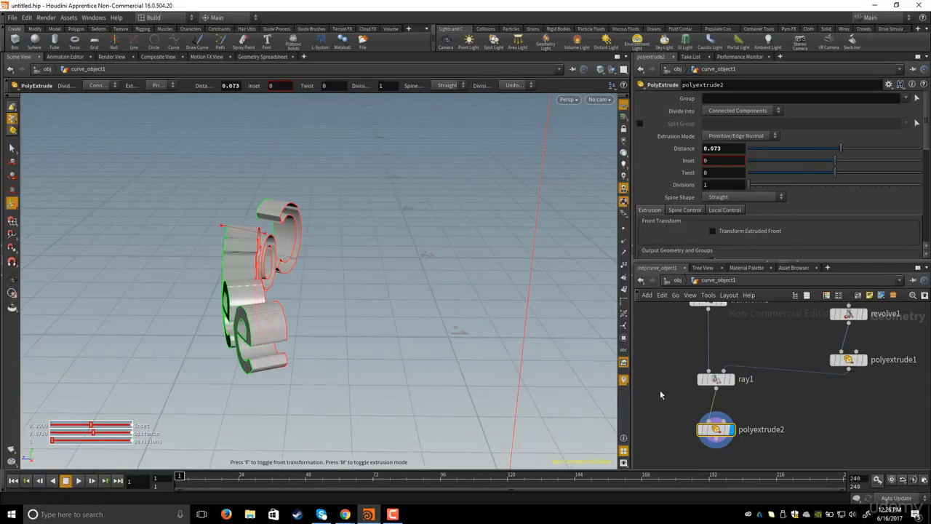
middle_drag(667, 391, 675, 360)
alt+drag(243, 216, 346, 213)
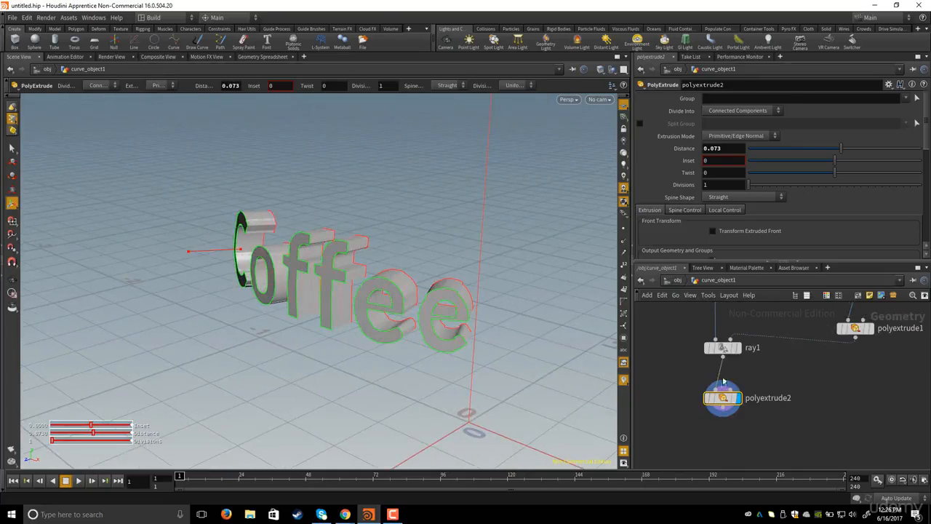
- Show polyextrude1 as a template wireframe around the lettering and inspect how the letters meet the cup wall
scroll(767, 392, down, 3)
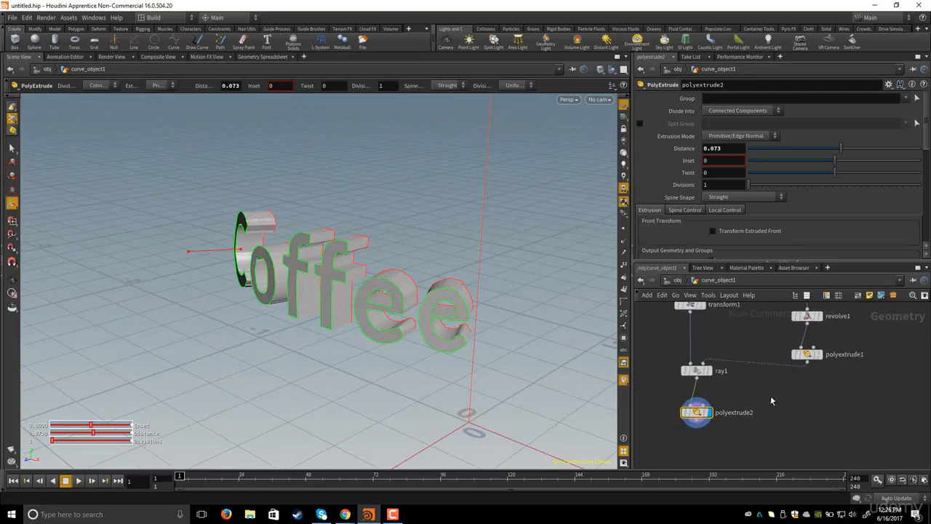
middle_drag(771, 396, 784, 402)
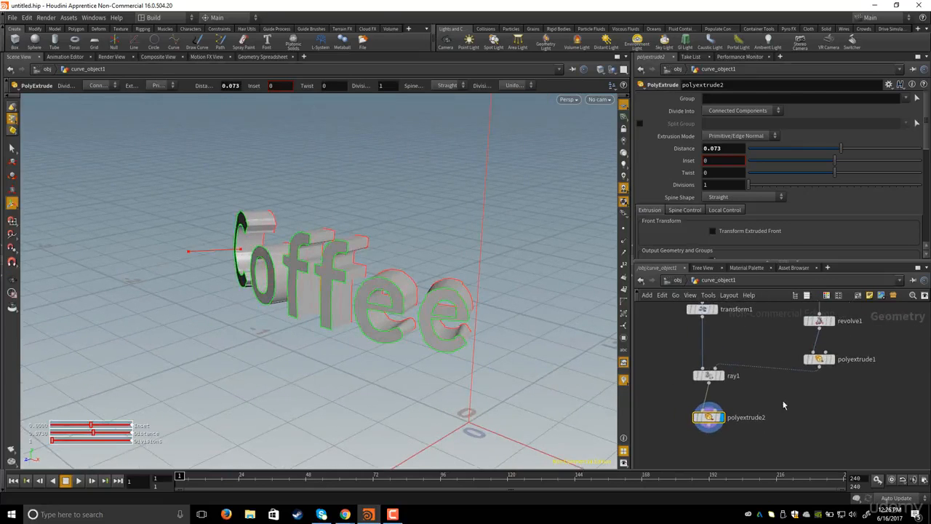
click(828, 361)
drag(385, 264, 190, 269)
key(Return)
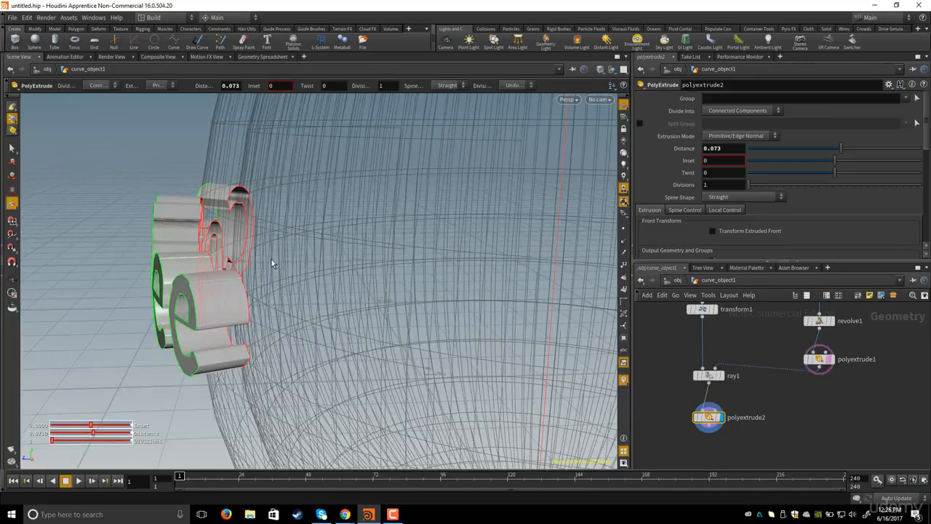
key(Escape)
drag(283, 264, 238, 285)
key(Return)
alt+drag(295, 297, 526, 343)
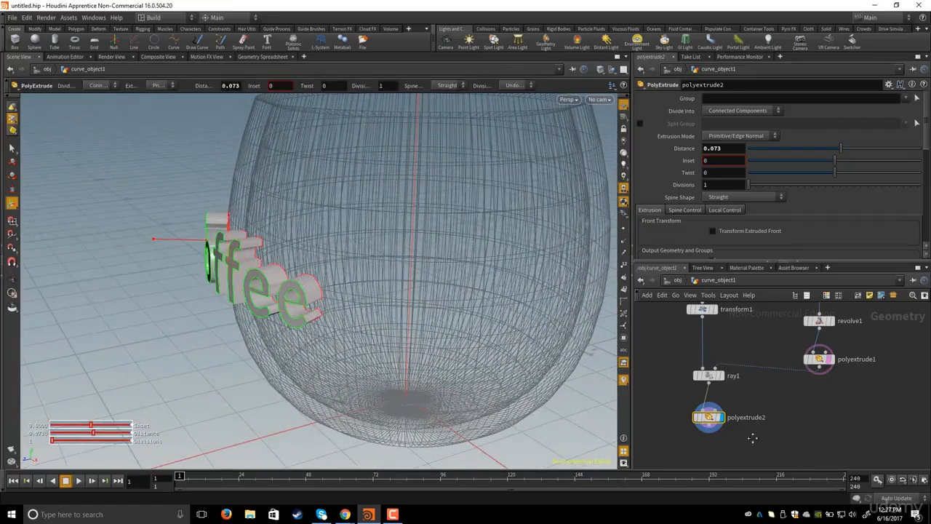
- Add a Transform node below polyextrude2, wire polyextrude2 into it and display the new node
middle_drag(752, 438, 791, 435)
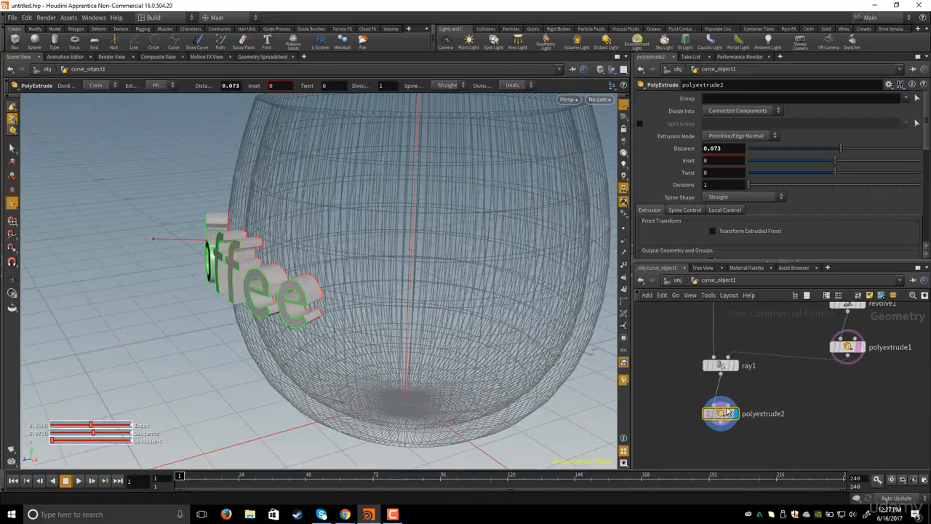
middle_drag(721, 424, 718, 407)
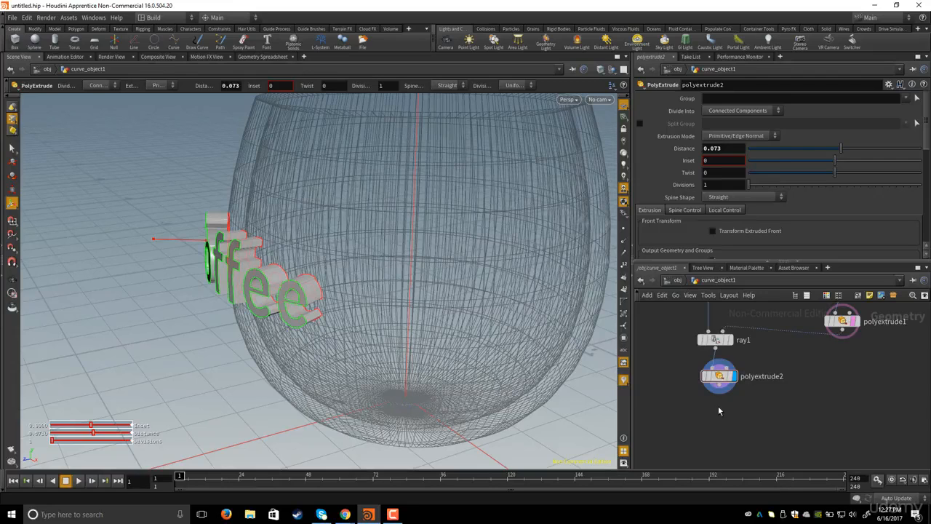
key(Tab)
text(tra)
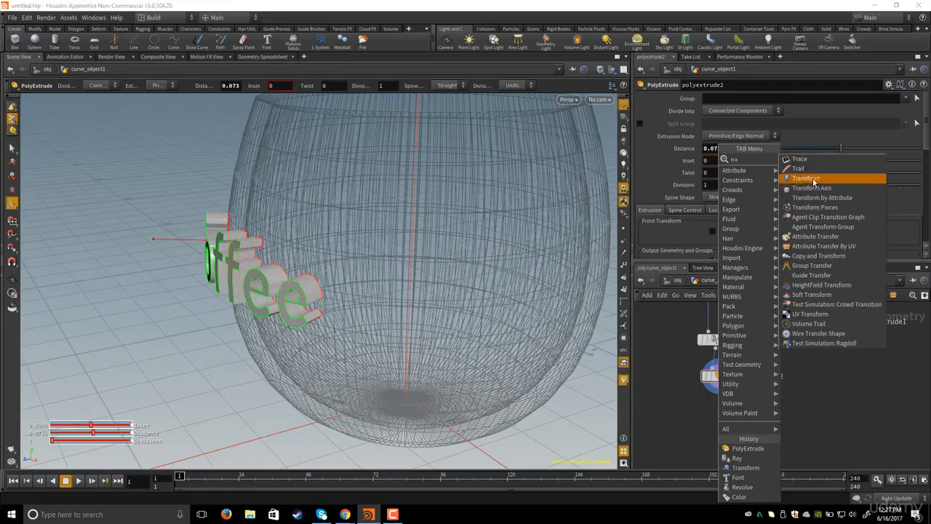
click(806, 178)
click(719, 416)
click(719, 385)
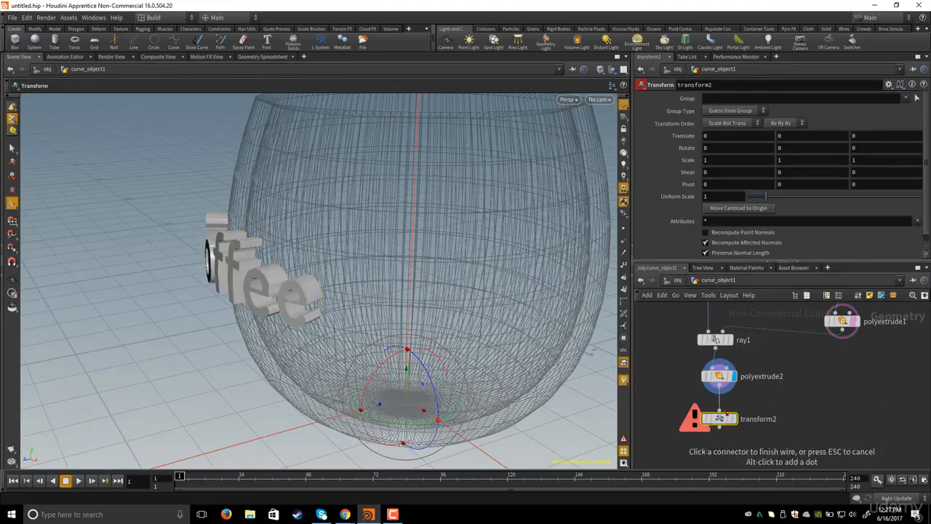
click(719, 410)
click(735, 419)
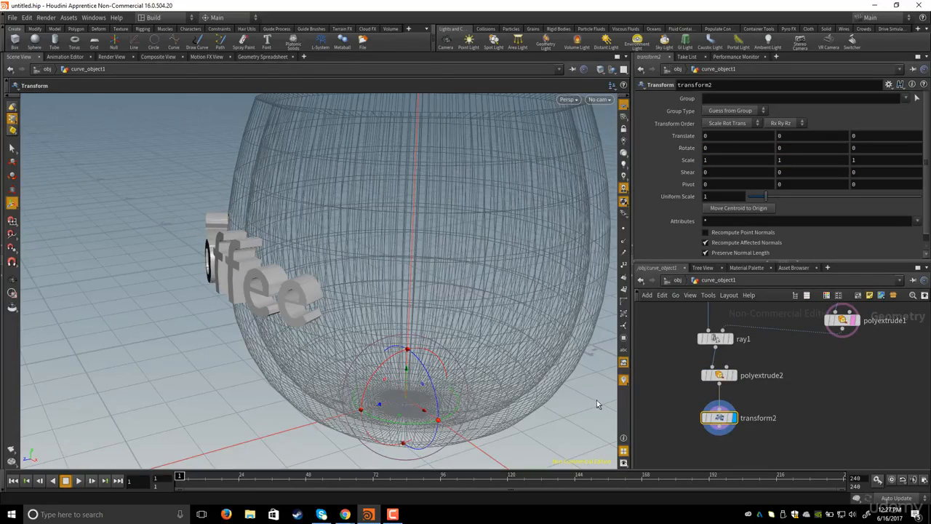
- Move transform2's pivot from the origin onto the lettering, at about Y 0.619 and Z 0.757
drag(499, 277, 272, 274)
key(Escape)
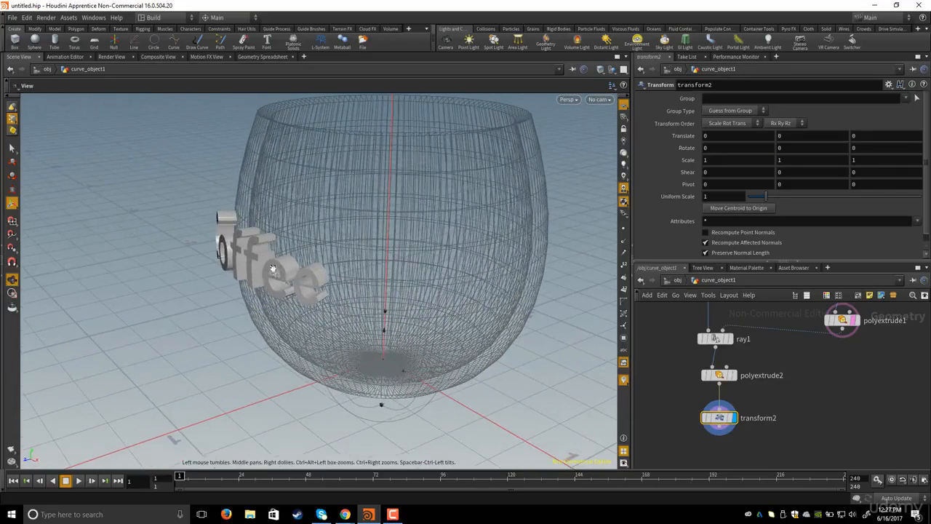
key(Return)
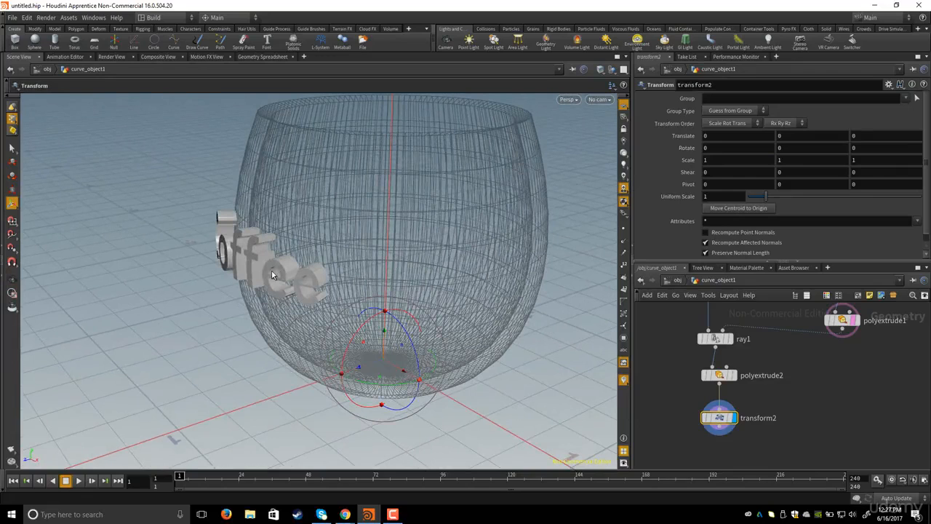
key(Insert)
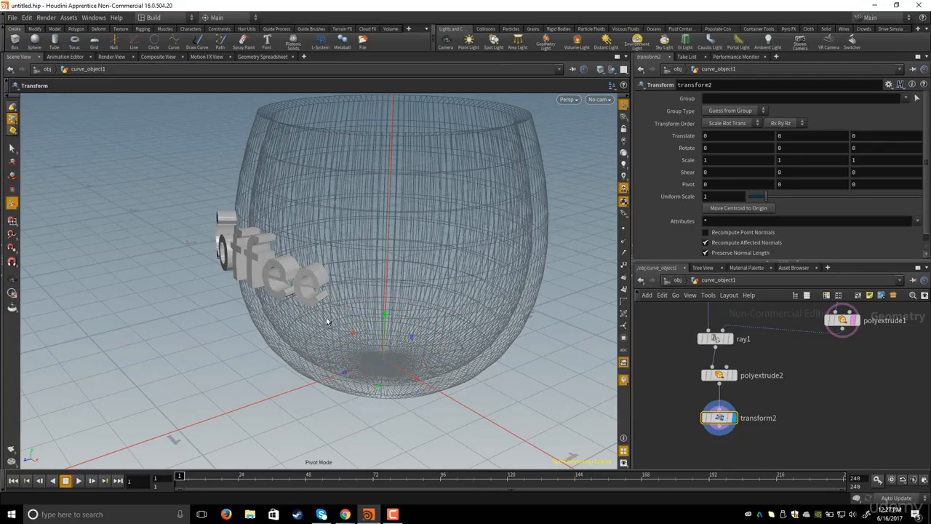
drag(348, 378, 290, 235)
drag(287, 192, 284, 249)
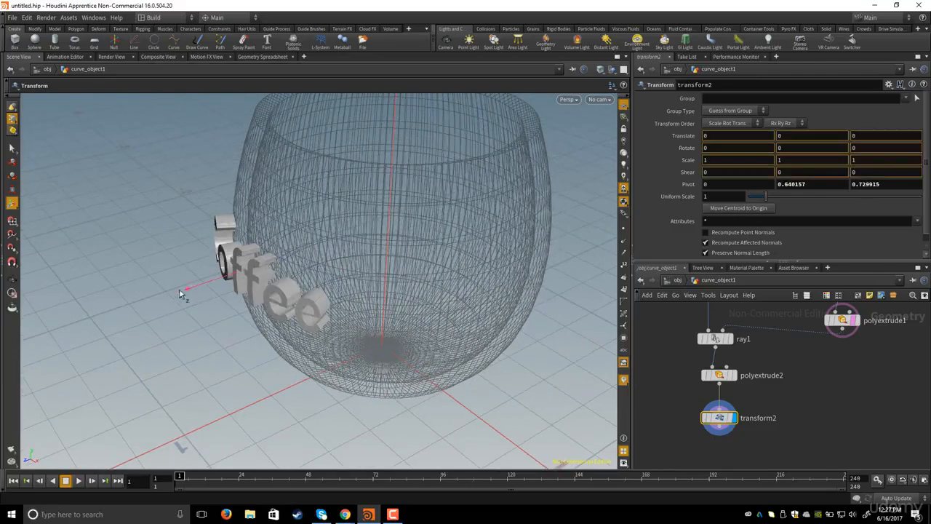
drag(204, 299, 294, 258)
drag(221, 202, 221, 209)
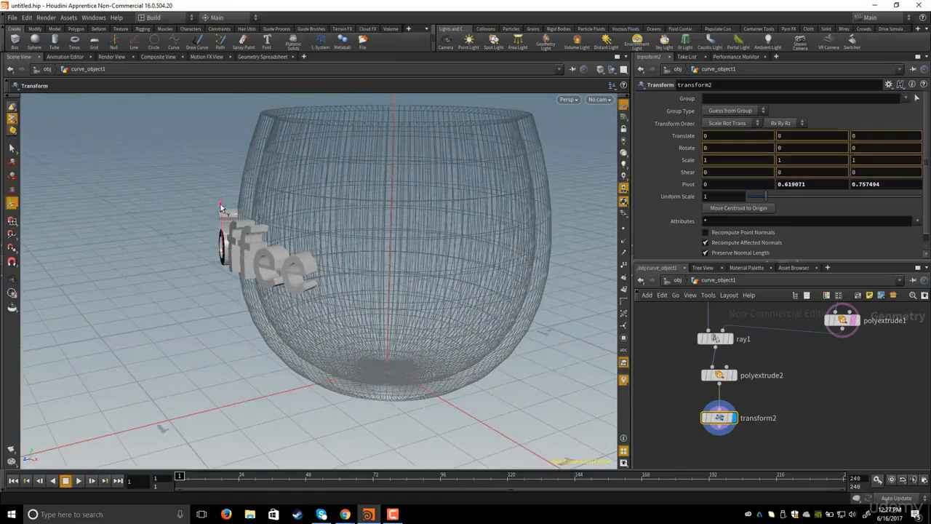
alt+drag(305, 208, 293, 211)
alt+right_drag(293, 210, 310, 225)
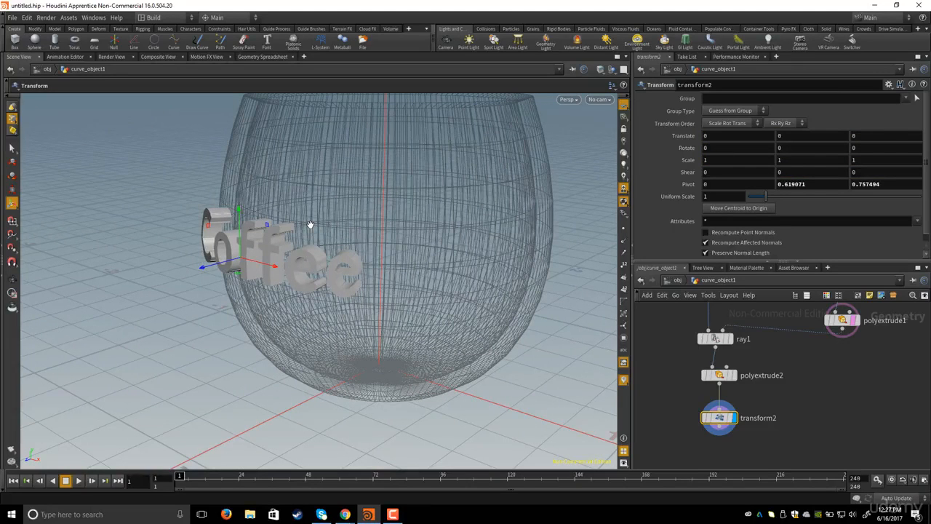
key(Insert)
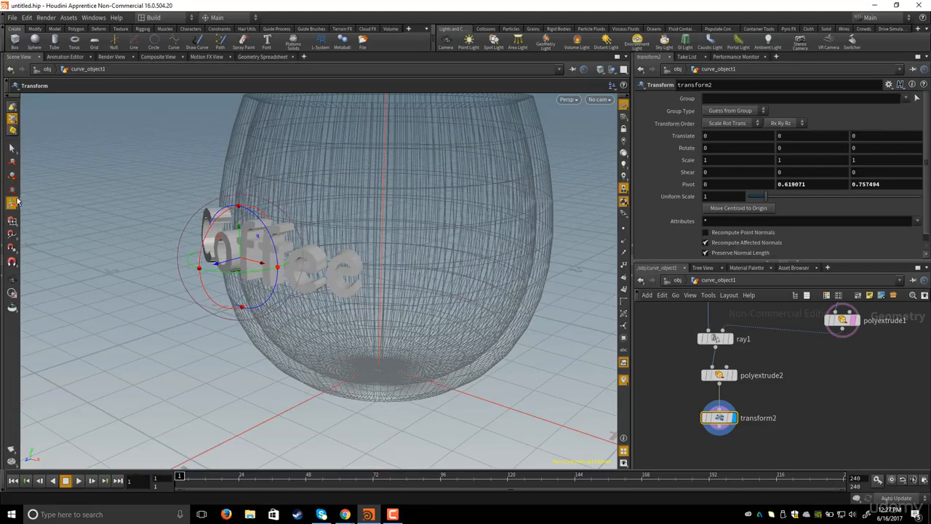
- Translate the lettering about -0.027 along Z with transform2 so it sinks into the cup wall
alt+drag(258, 204, 347, 254)
alt+right_drag(347, 254, 371, 277)
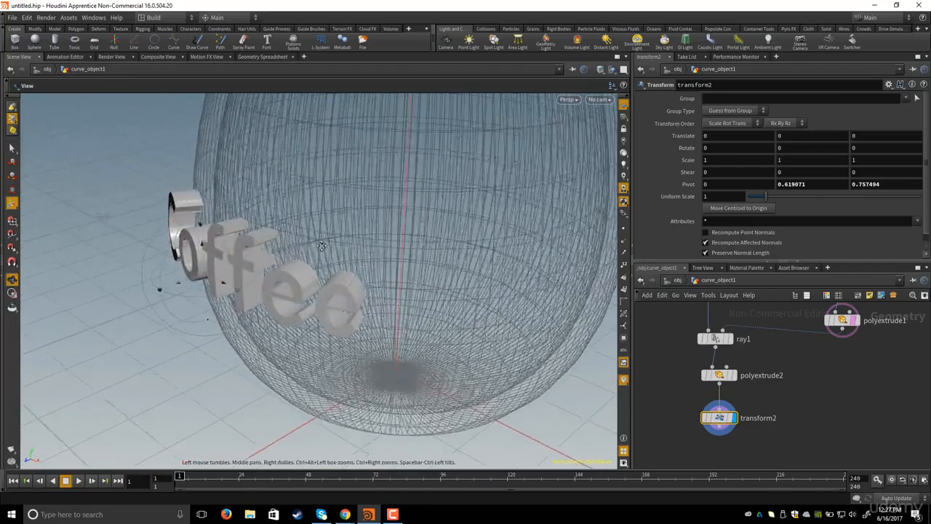
alt+middle_drag(371, 277, 444, 280)
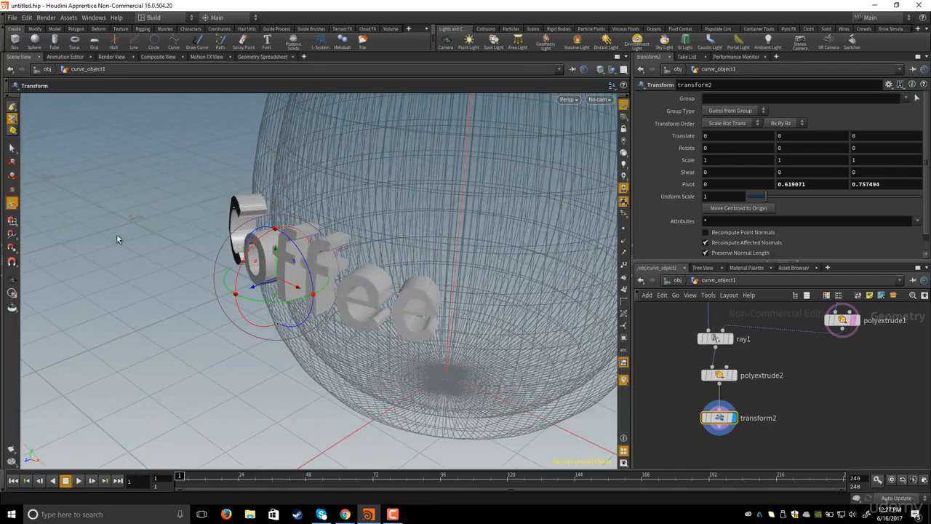
drag(254, 289, 308, 291)
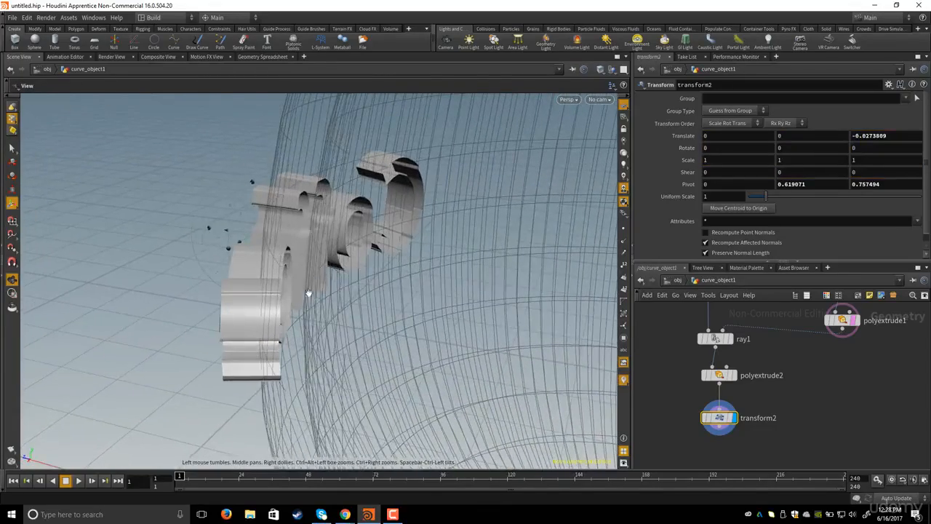
- Enable Output Back on polyextrude2 to close the rear faces of the letters
alt+drag(343, 227, 306, 213)
key(Return)
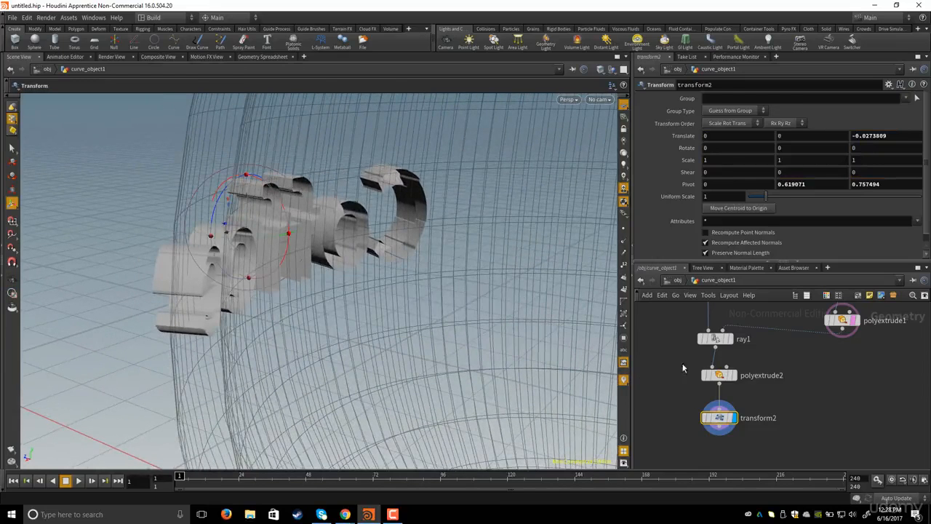
middle_drag(699, 375, 704, 403)
drag(757, 419, 757, 417)
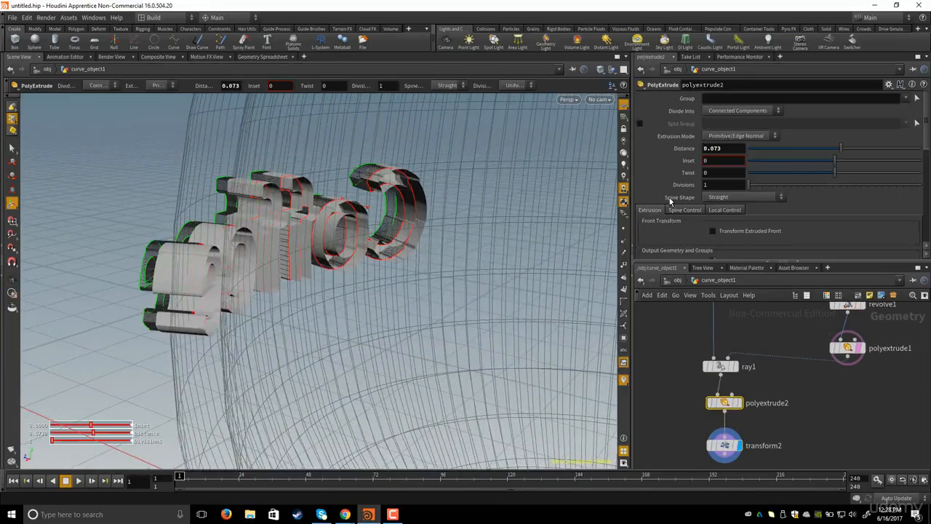
scroll(670, 201, down, 3)
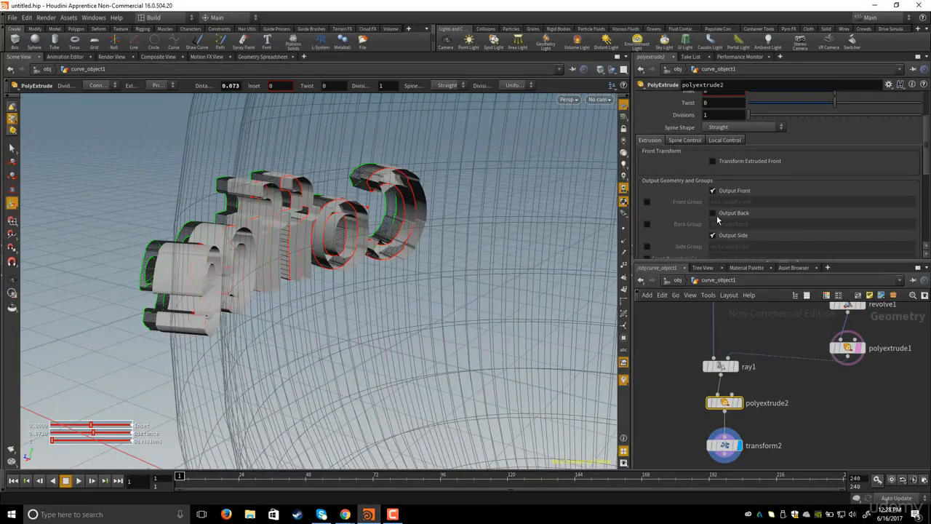
click(713, 213)
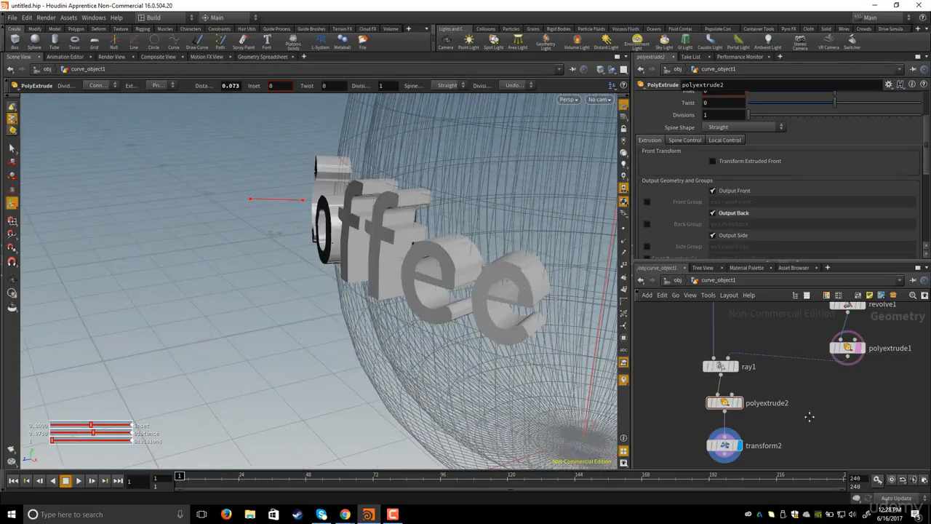
- Check the closed lettering against the cup and add a Boolean node below transform2
scroll(801, 403, down, 5)
middle_drag(798, 398, 797, 401)
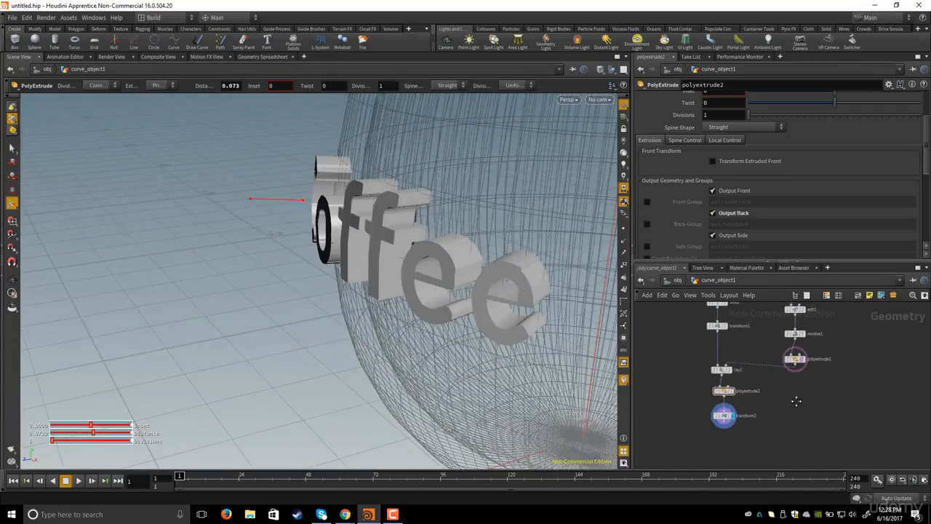
key(Escape)
drag(470, 283, 507, 297)
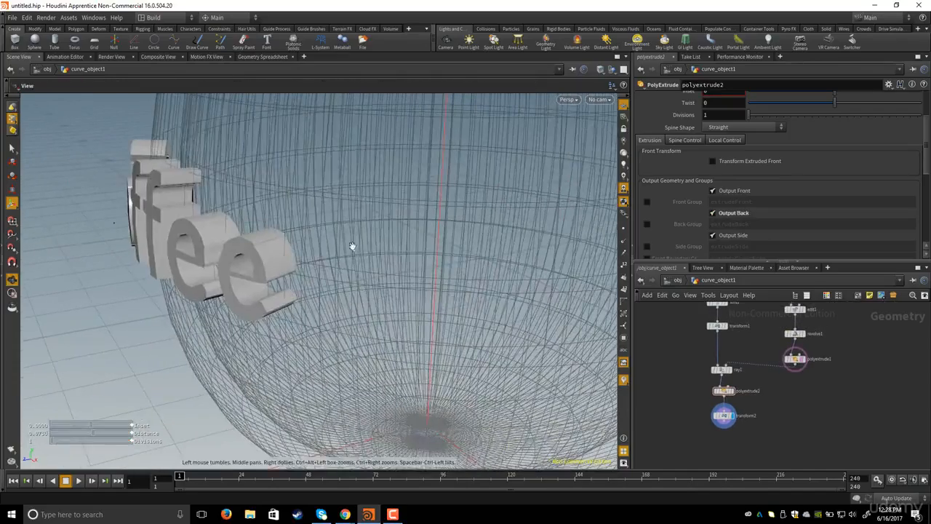
drag(353, 248, 250, 259)
key(Return)
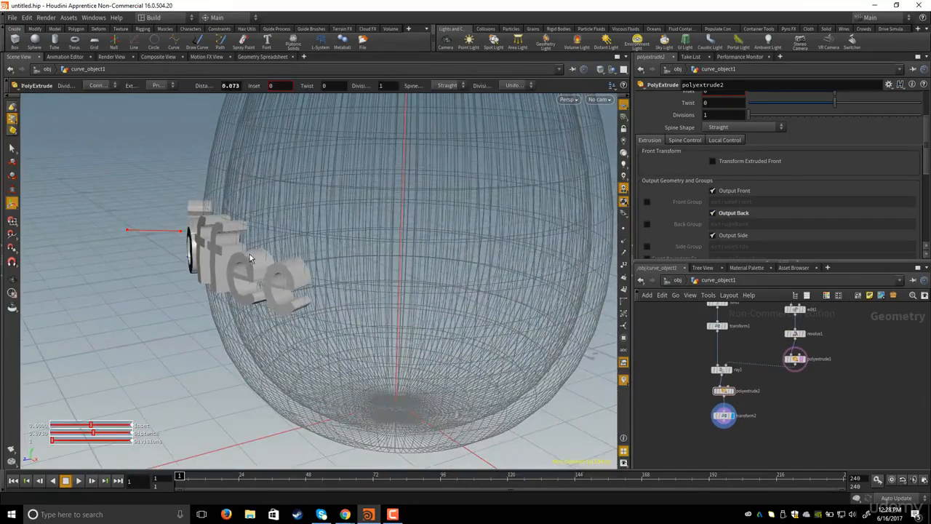
middle_drag(785, 409, 782, 396)
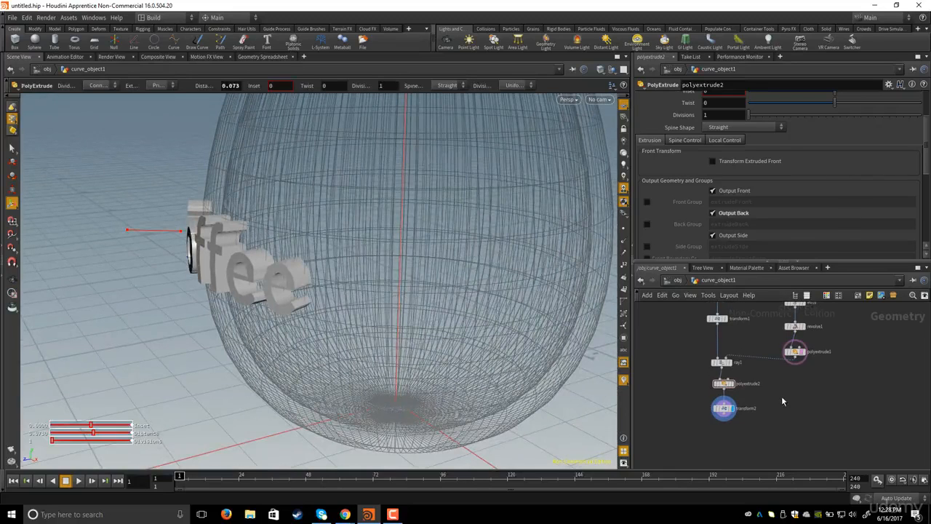
key(Tab)
text(boo)
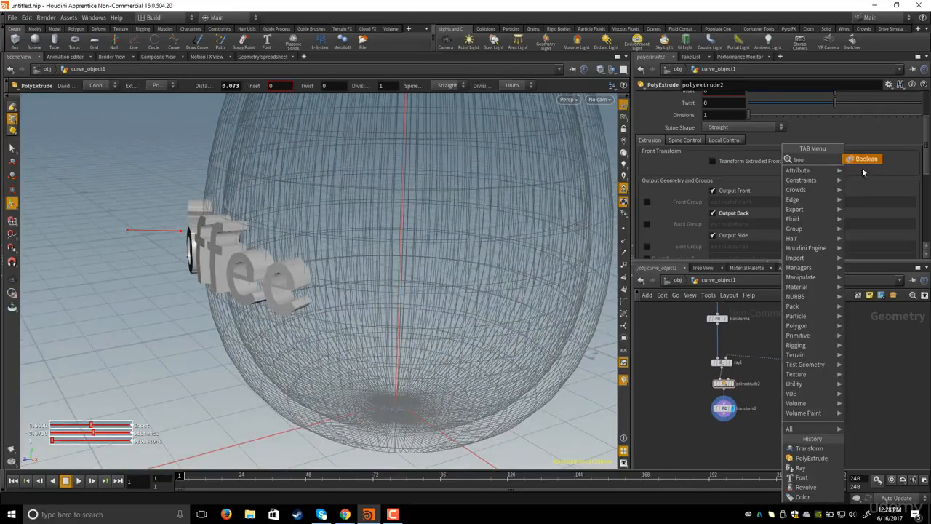
click(862, 159)
click(772, 435)
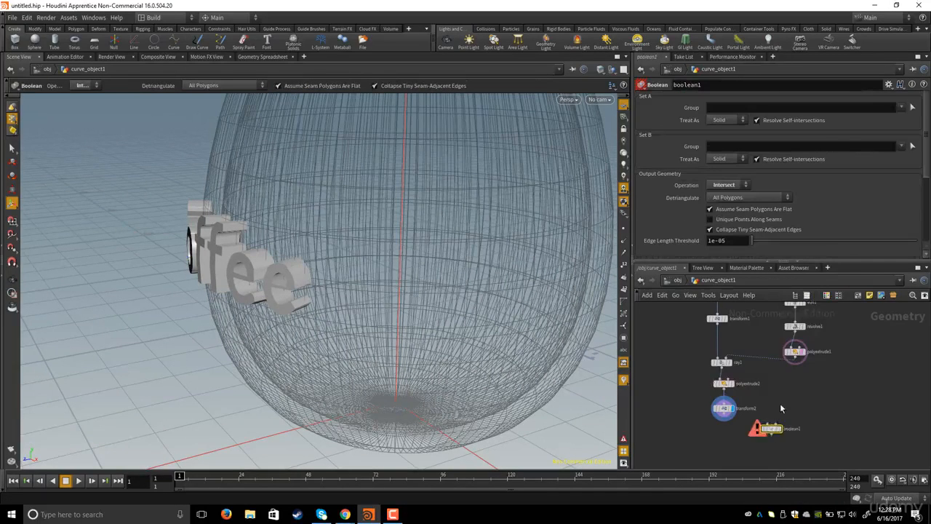
- Wire transform2 into boolean1's first input and polyextrude1 into its second input
scroll(781, 407, up, 3)
click(681, 425)
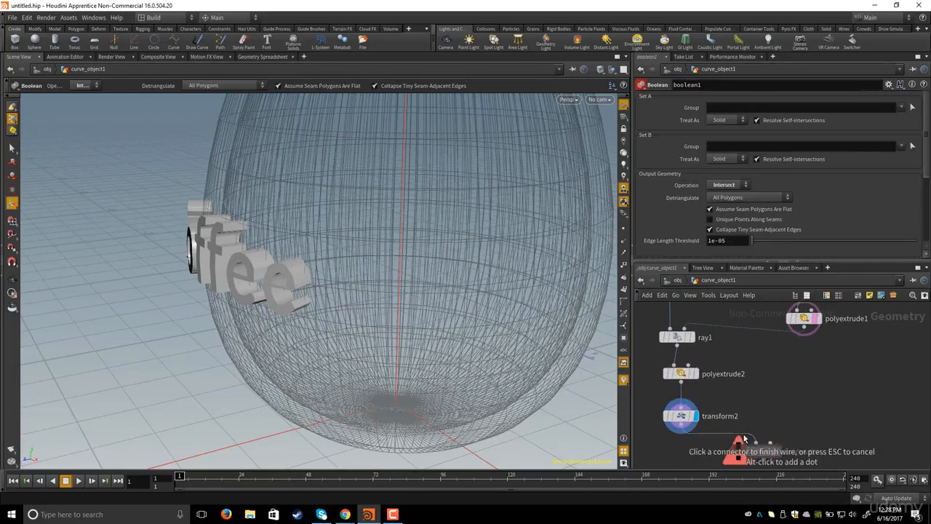
click(755, 442)
middle_drag(773, 396, 776, 370)
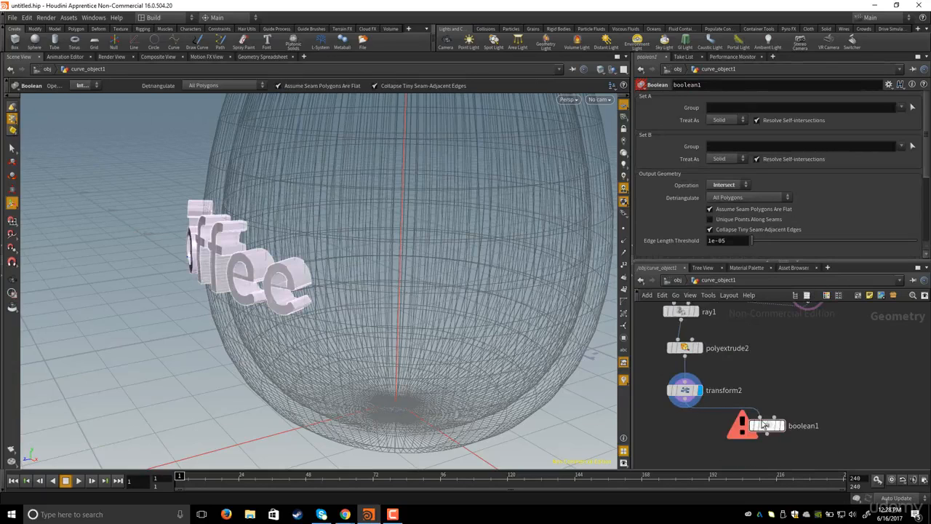
click(775, 421)
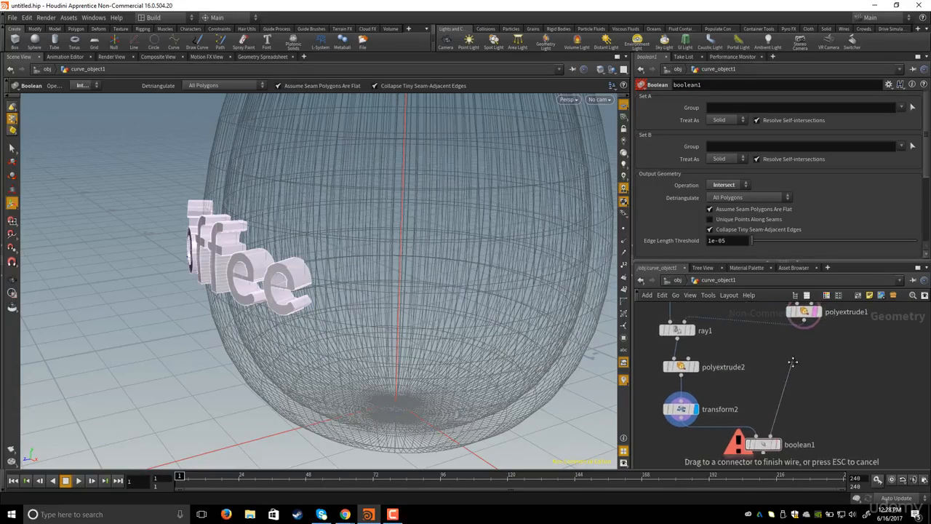
click(805, 327)
- Display boolean1 to view the combination of the lettering and the cup
middle_drag(836, 386, 836, 368)
mouse_move(831, 372)
mouse_down()
mouse_move(800, 420)
mouse_move(761, 435)
mouse_up()
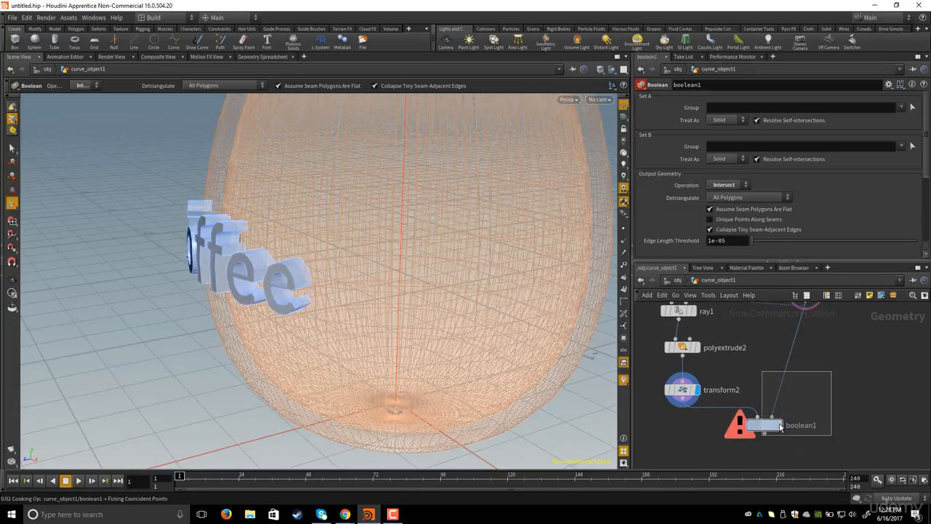
click(780, 425)
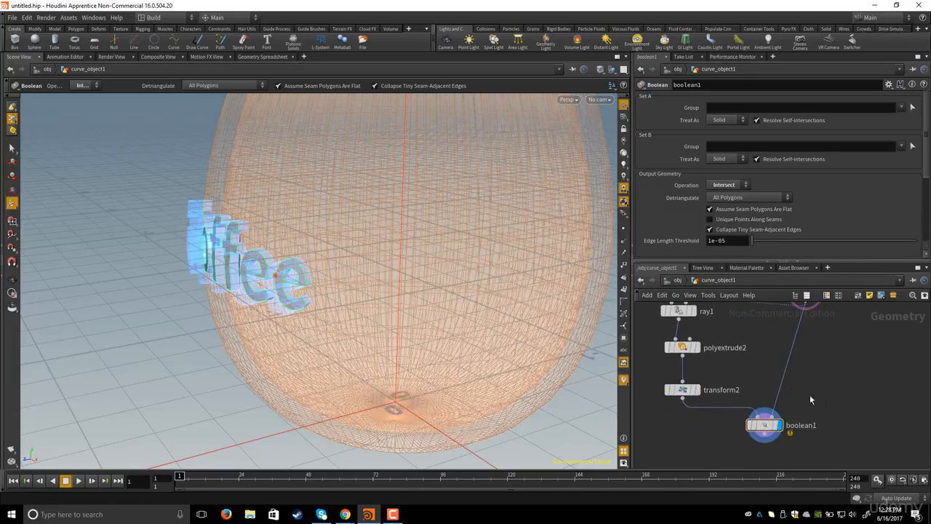
mouse_move(840, 357)
middle_down()
mouse_move(831, 384)
mouse_move(833, 366)
middle_up()
click(809, 321)
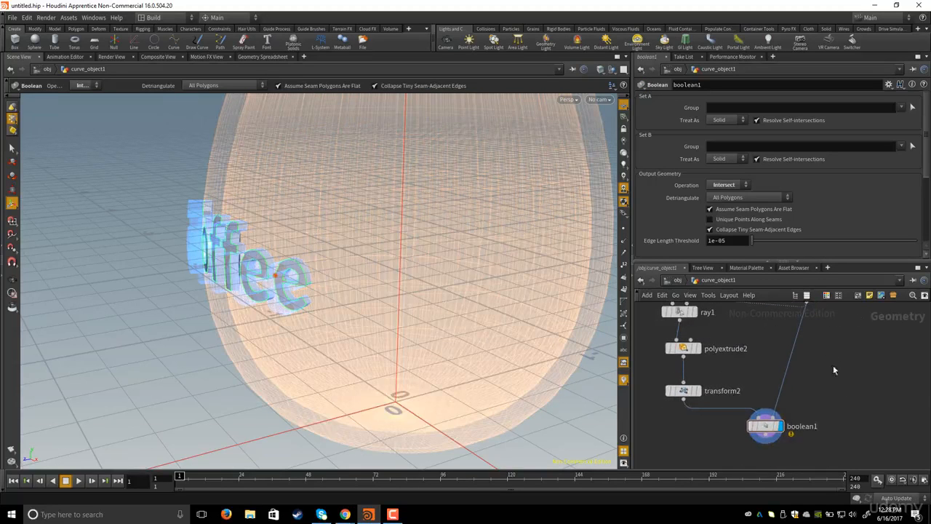
- Set boolean1's operation to Subtract with the B - A order and check the lettering cut into the cup
drag(823, 388, 720, 464)
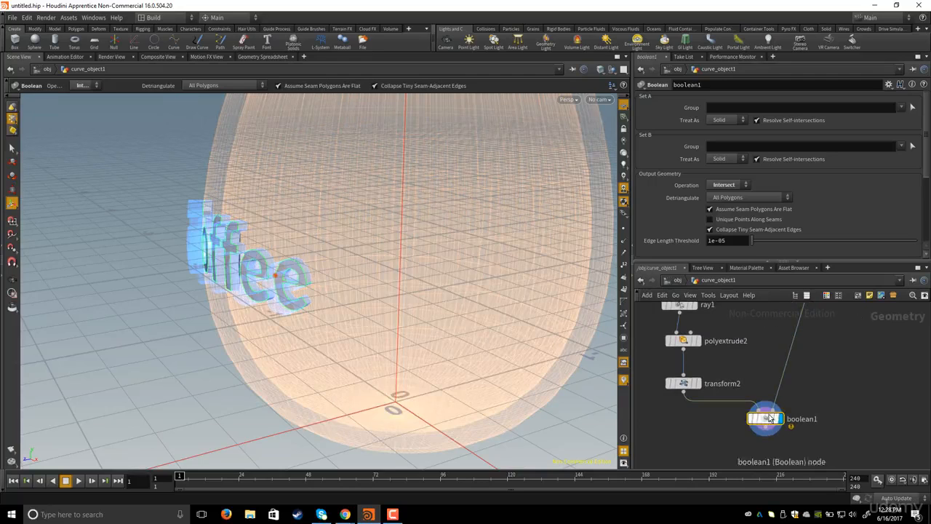
click(720, 185)
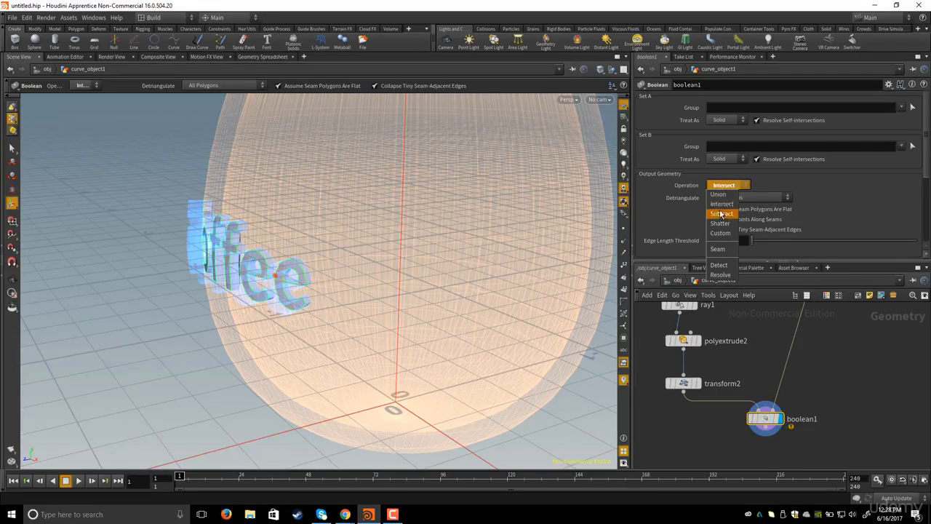
click(720, 214)
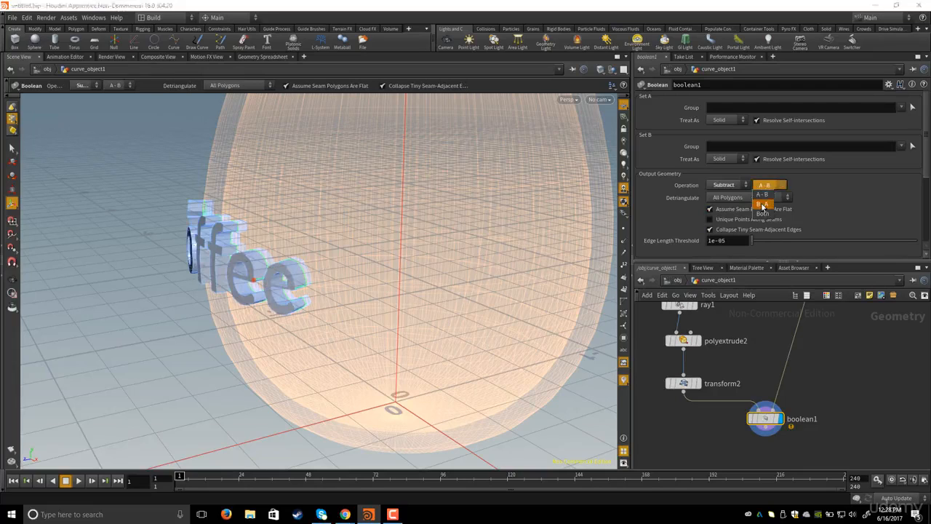
click(762, 206)
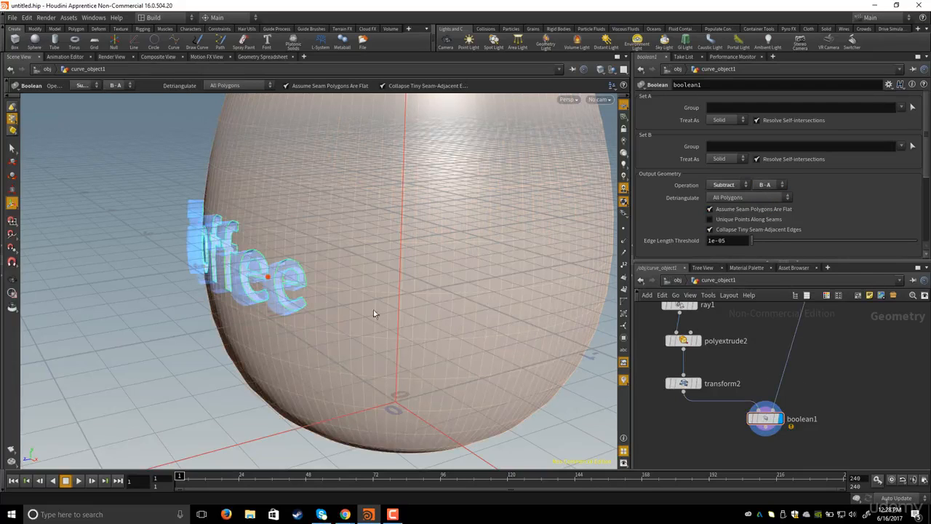
click(10, 148)
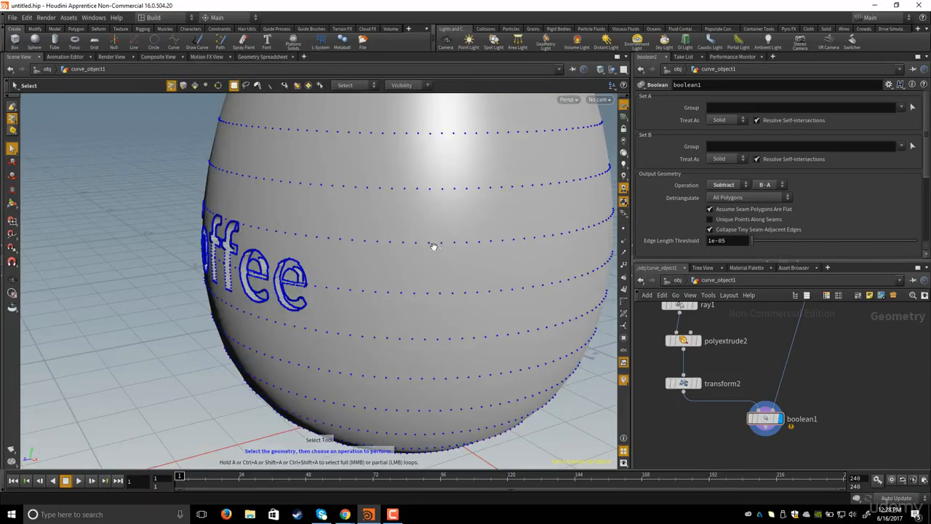
alt+right_drag(433, 246, 324, 227)
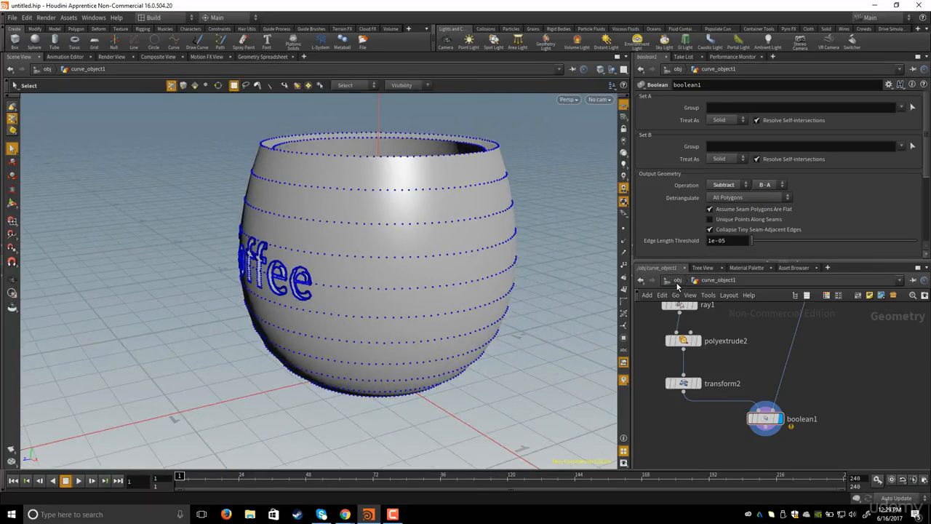
- Go up to the object level and deselect the mug to examine the engraved lettering on its wall
click(677, 281)
drag(411, 264, 304, 249)
click(500, 367)
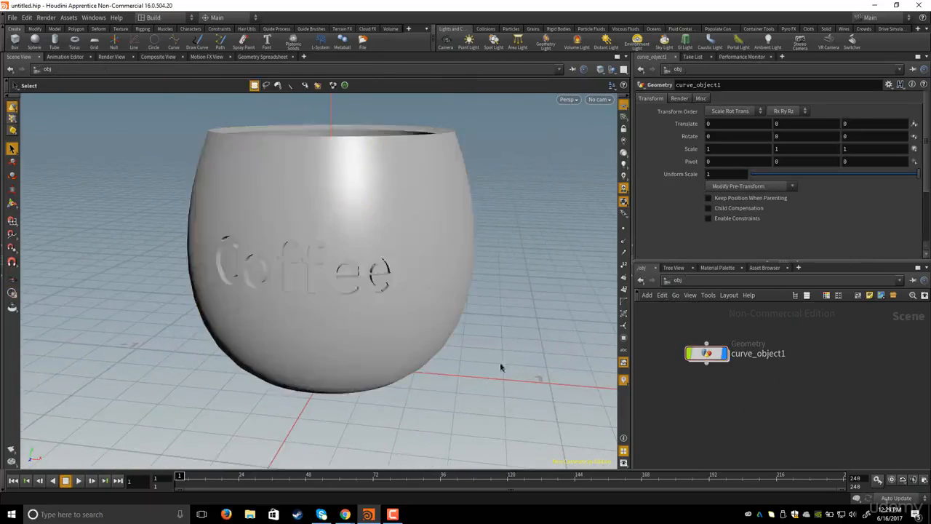
alt+drag(350, 288, 328, 308)
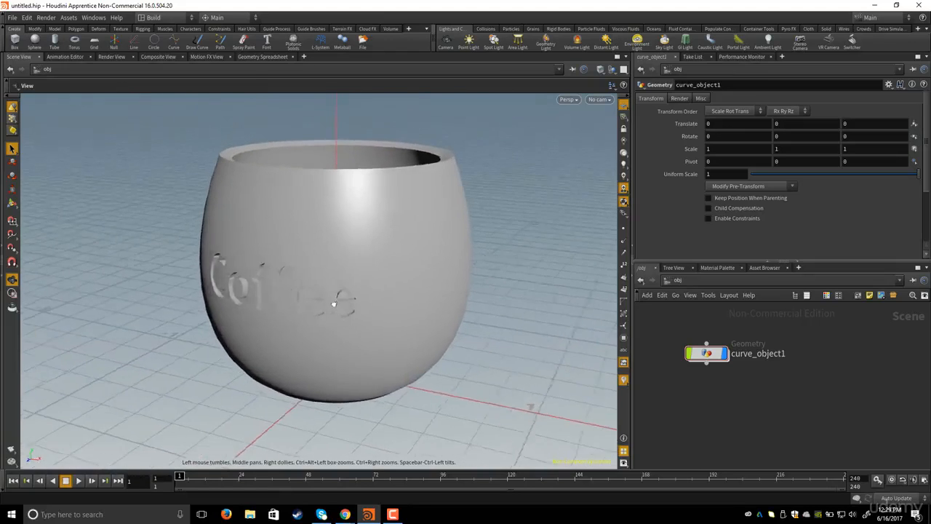
- Reopen curve_object1's network and select font1 to compare its flat text outlines with the engraved mug
double_click(705, 353)
middle_drag(727, 380, 766, 494)
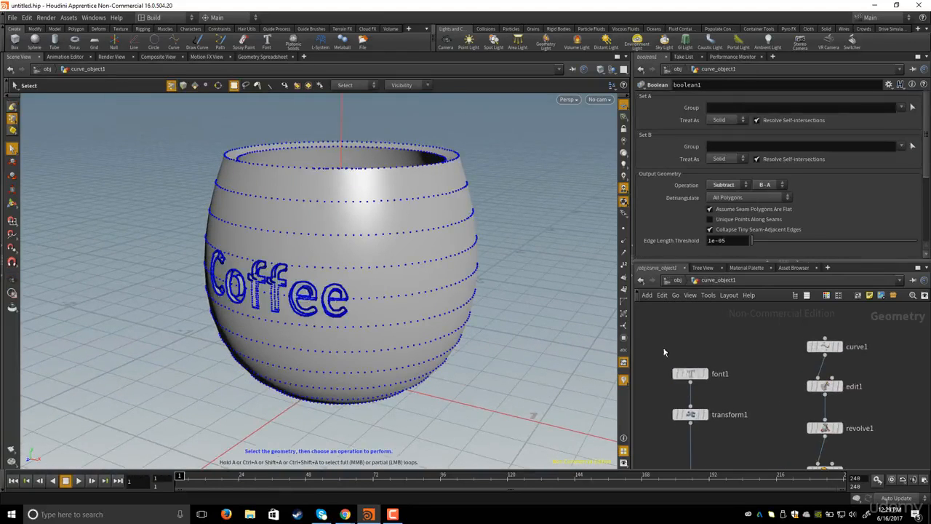
click(689, 374)
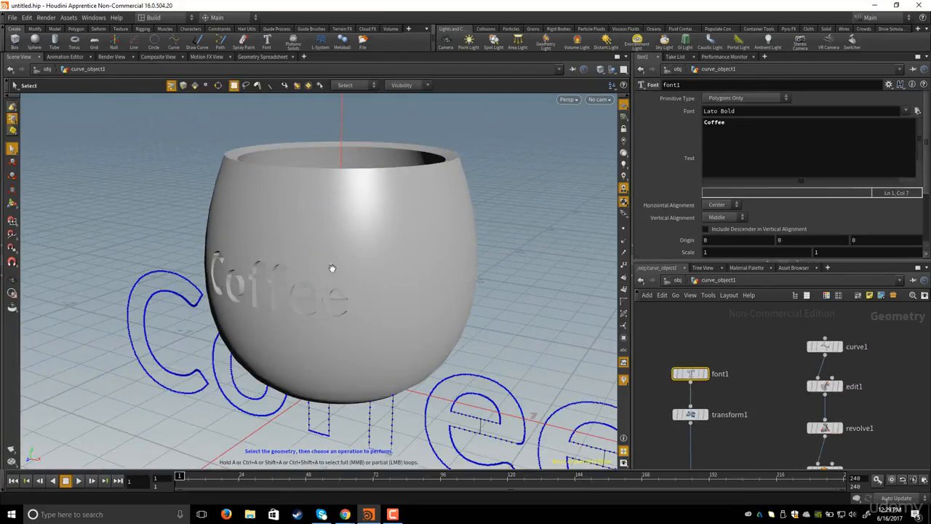
alt+drag(332, 268, 371, 261)
alt+right_drag(393, 261, 339, 254)
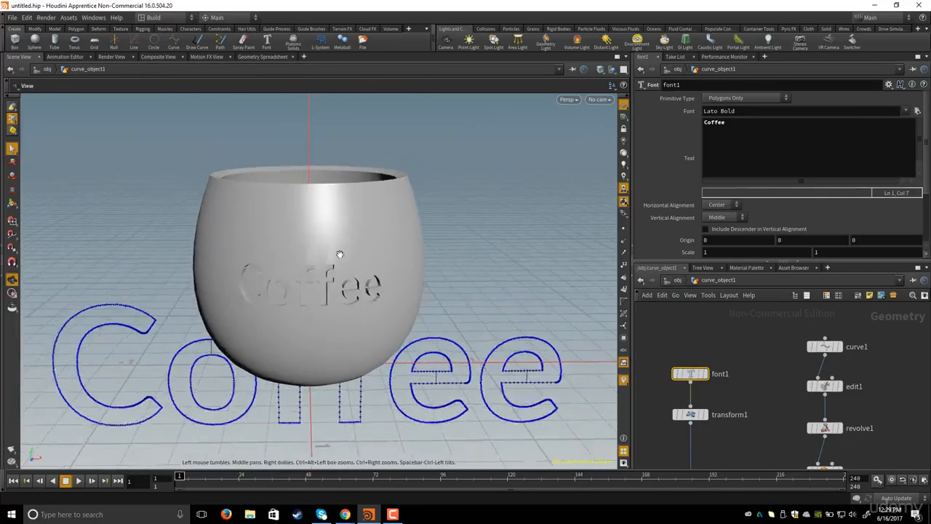
alt+drag(340, 254, 309, 264)
- Return to the object level and inspect the selected mug's wireframe, rim and lettering from several angles
click(678, 281)
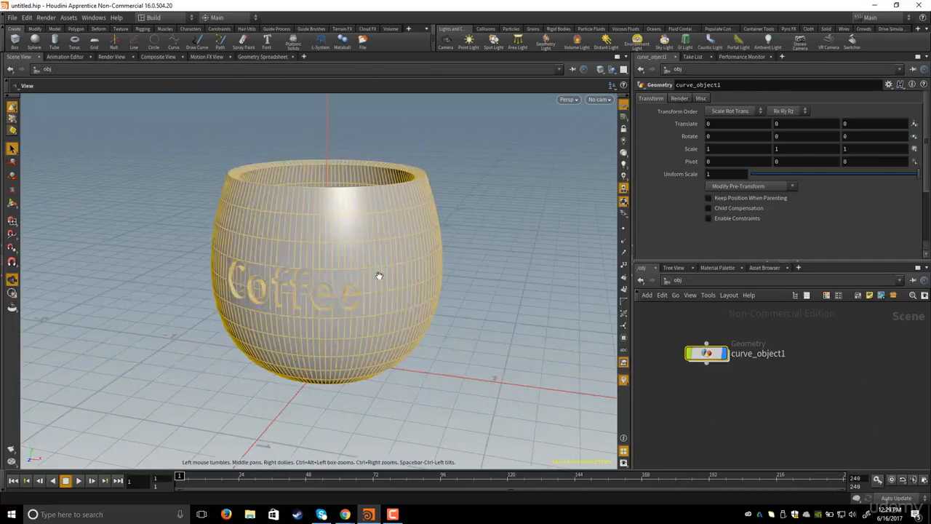
alt+drag(379, 276, 603, 347)
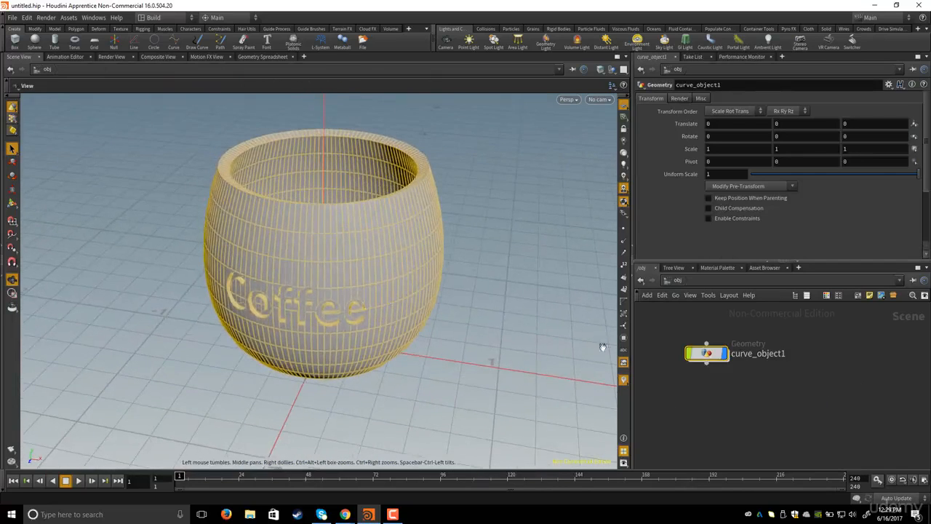
key(s)
alt+drag(318, 214, 326, 241)
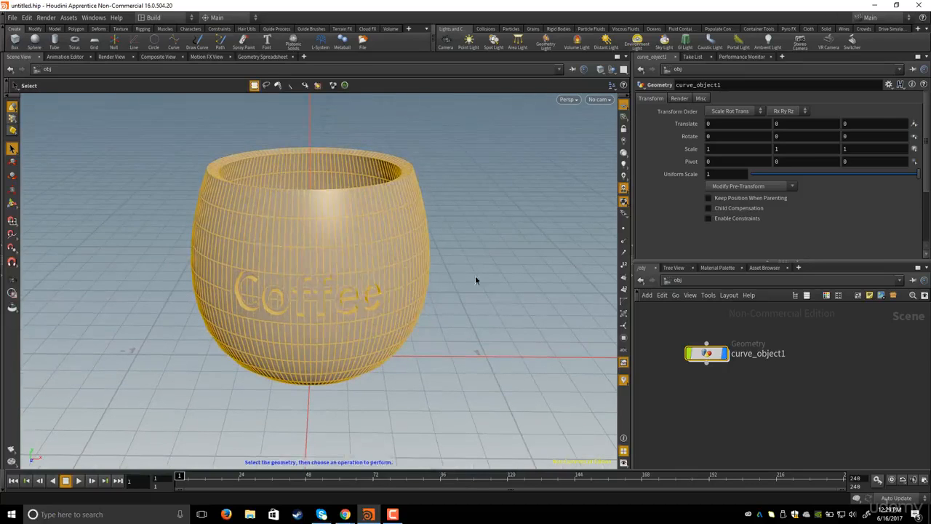
alt+drag(275, 166, 364, 214)
- Review the lettering and cup node chains inside curve_object1 and nudge revolve1 slightly closer to edit1 in the network
double_click(707, 355)
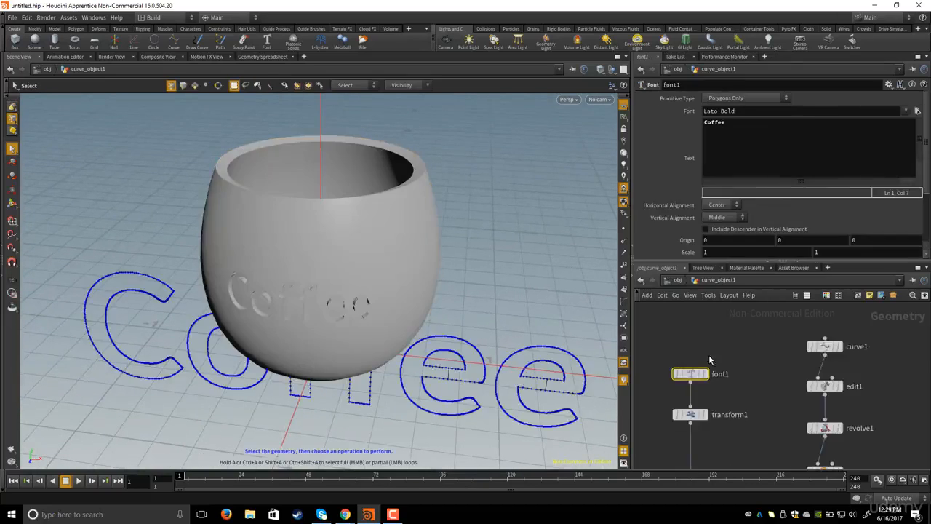
scroll(746, 347, down, 3)
scroll(747, 344, up, 2)
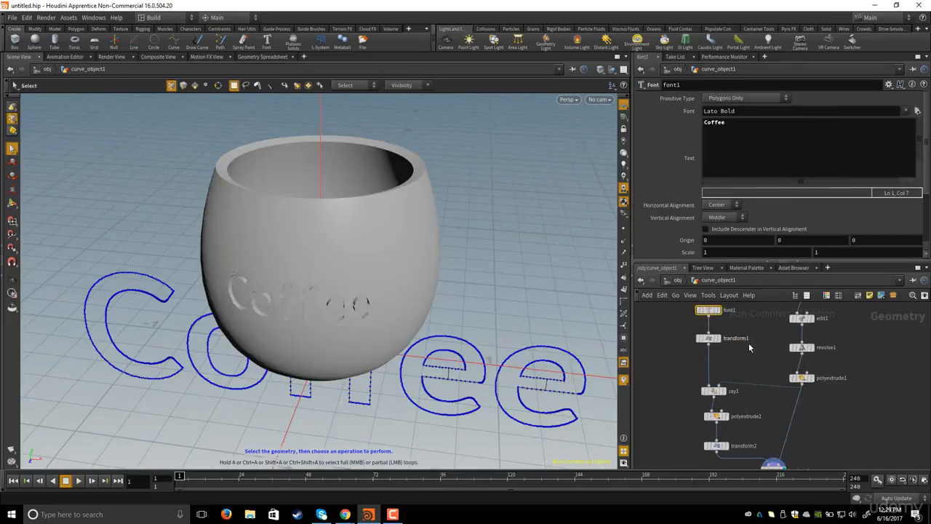
middle_drag(756, 354, 756, 358)
drag(803, 354, 800, 349)
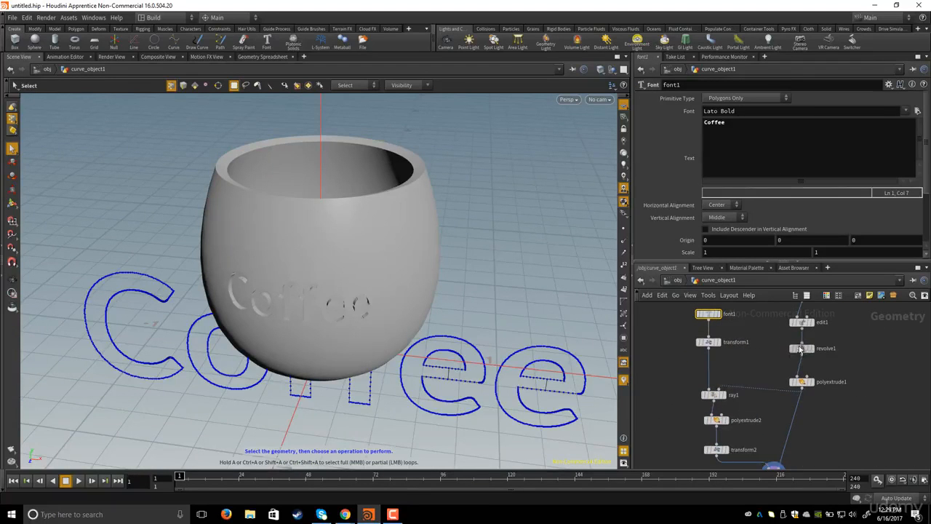
middle_drag(759, 351, 763, 353)
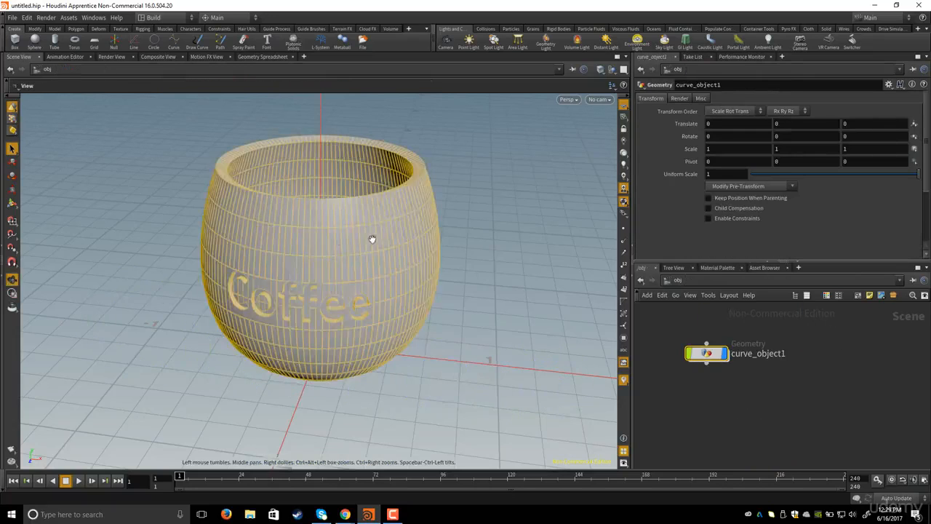
- Deselect curve_object1 at the object level and view the finished shaded mug with its engraved text
scroll(371, 238, down, 1)
alt+drag(352, 241, 369, 247)
click(720, 413)
alt+drag(445, 319, 379, 282)
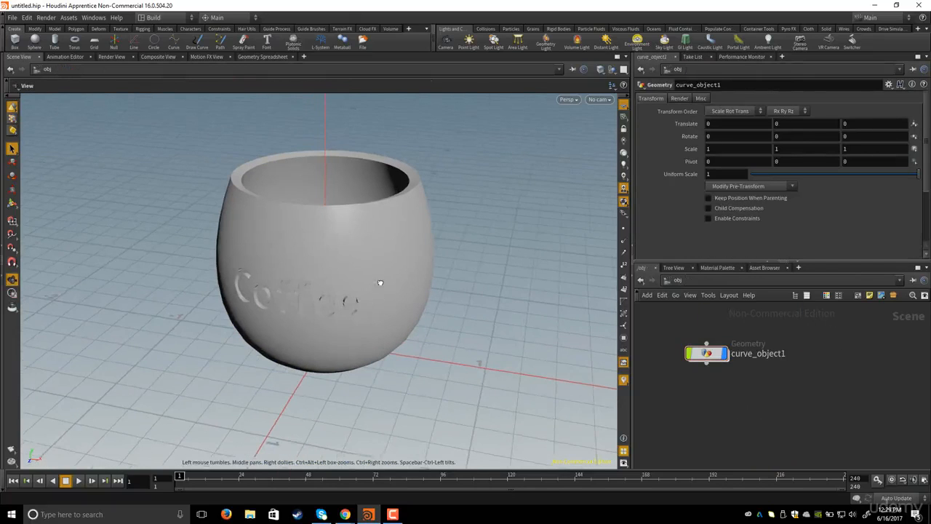